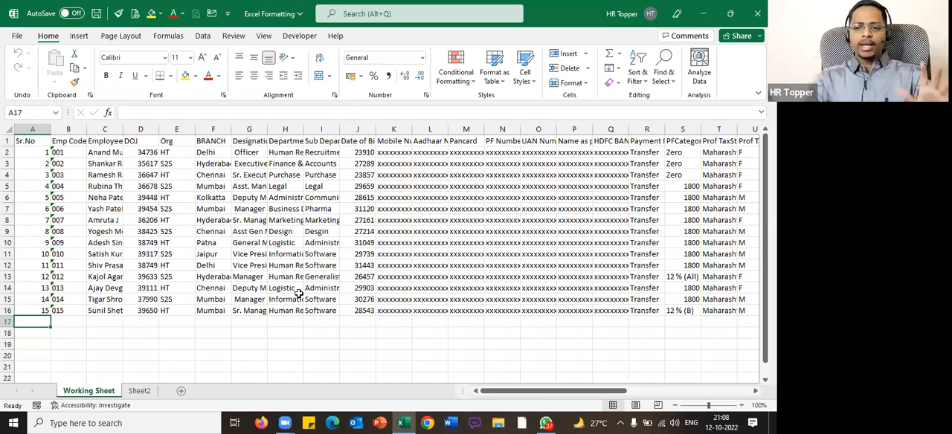
# Auto-fit all column widths on the Working Sheet to their contents
pyautogui.click(8, 130)
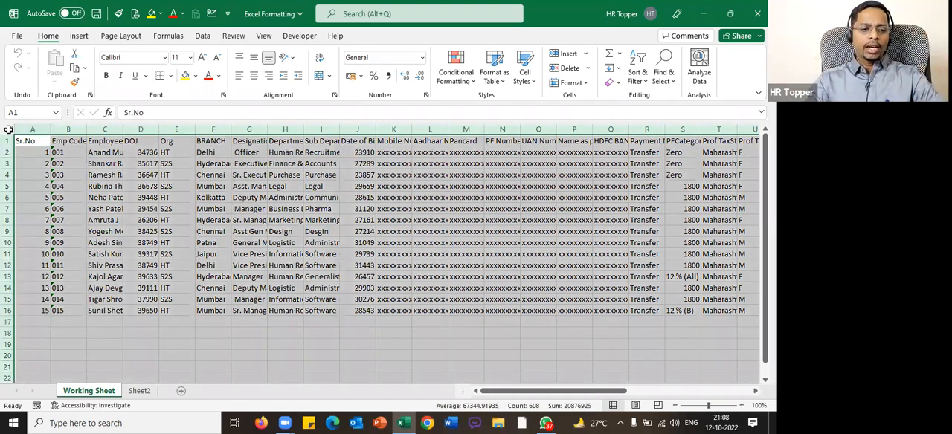
pyautogui.moveTo(14, 125)
pyautogui.mouseDown()
pyautogui.moveTo(7, 135)
pyautogui.moveTo(21, 121)
pyautogui.moveTo(192, 294)
pyautogui.mouseUp()
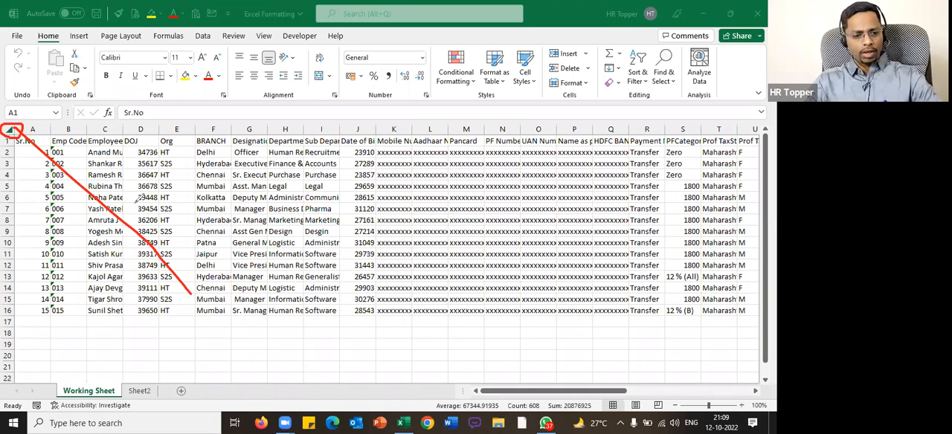
pyautogui.moveTo(13, 136)
pyautogui.mouseDown()
pyautogui.moveTo(176, 303)
pyautogui.moveTo(4, 139)
pyautogui.moveTo(29, 124)
pyautogui.mouseUp()
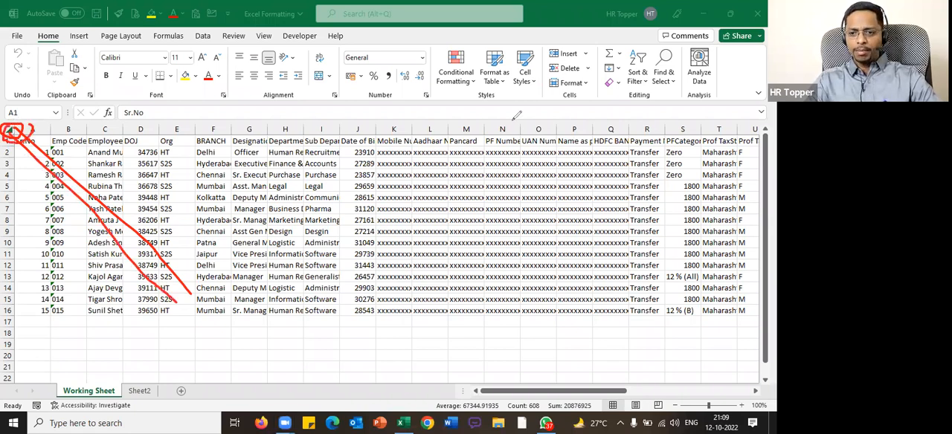
pyautogui.click(7, 138)
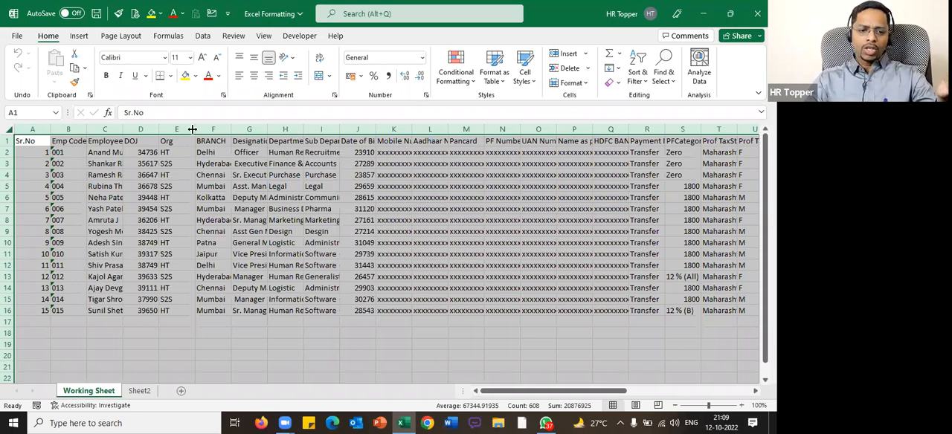
pyautogui.moveTo(190, 117)
pyautogui.mouseDown()
pyautogui.moveTo(192, 128)
pyautogui.moveTo(202, 120)
pyautogui.moveTo(223, 139)
pyautogui.moveTo(233, 125)
pyautogui.moveTo(271, 122)
pyautogui.moveTo(310, 139)
pyautogui.moveTo(312, 118)
pyautogui.moveTo(319, 123)
pyautogui.mouseUp()
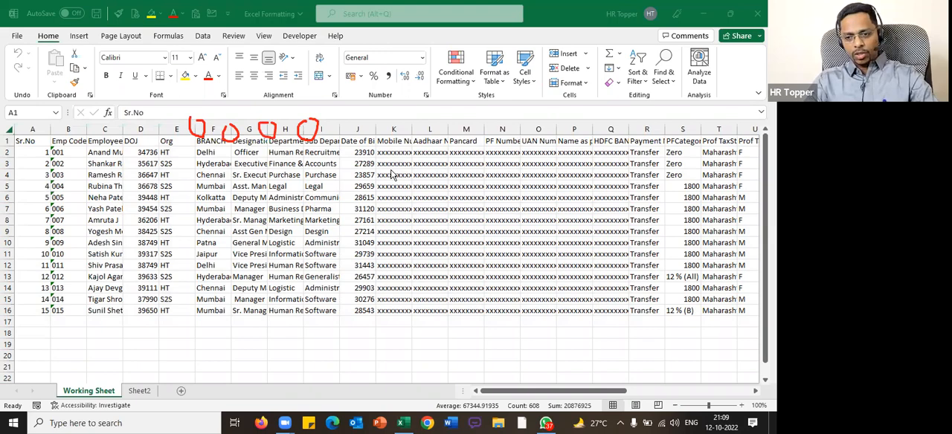
pyautogui.click(9, 129)
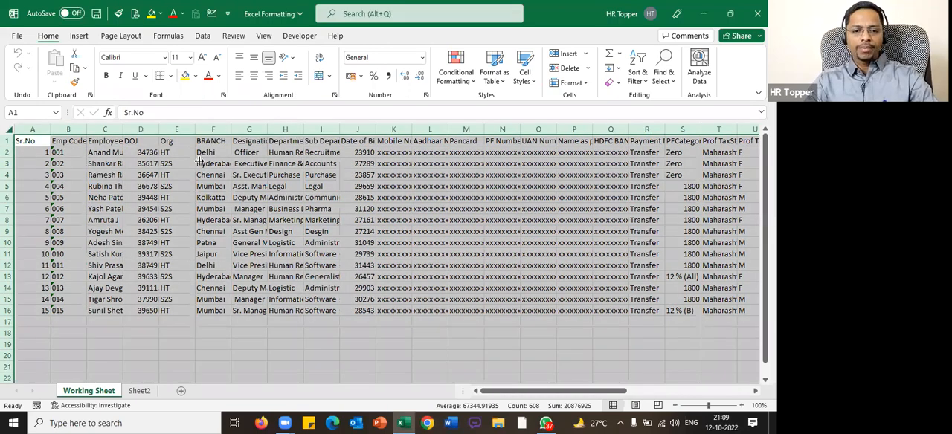
pyautogui.doubleClick(231, 126)
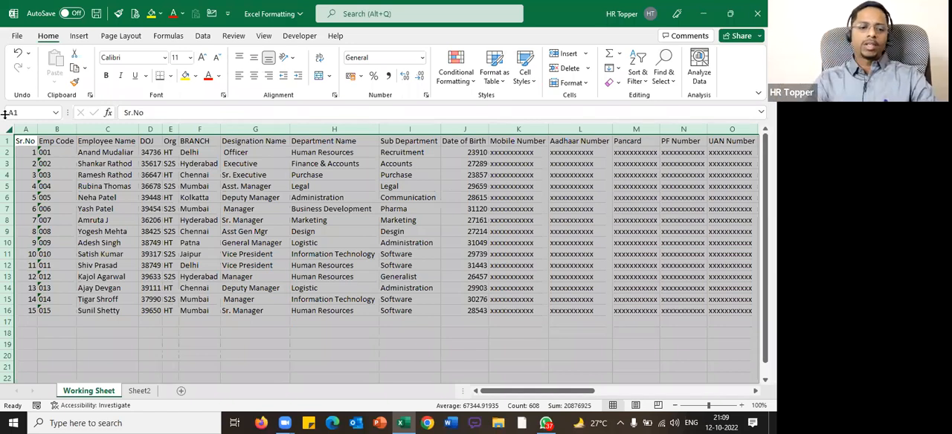
pyautogui.click(436, 197)
pyautogui.scroll(-5, 436, 212)
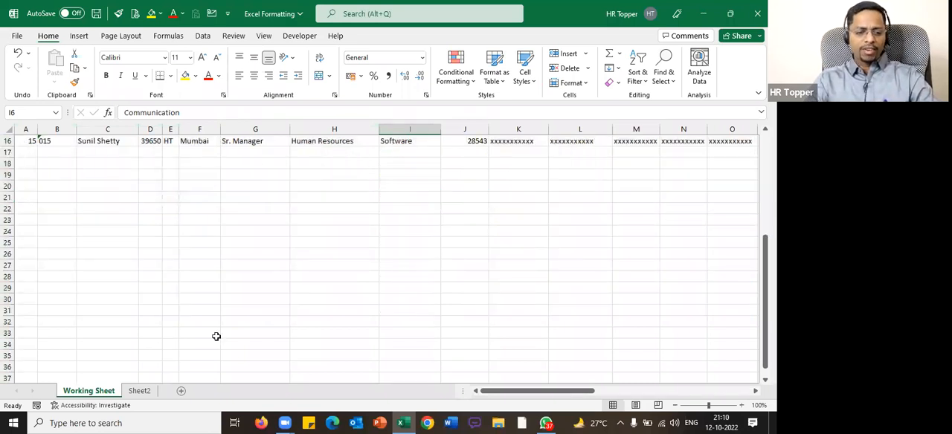
pyautogui.scroll(5, 271, 161)
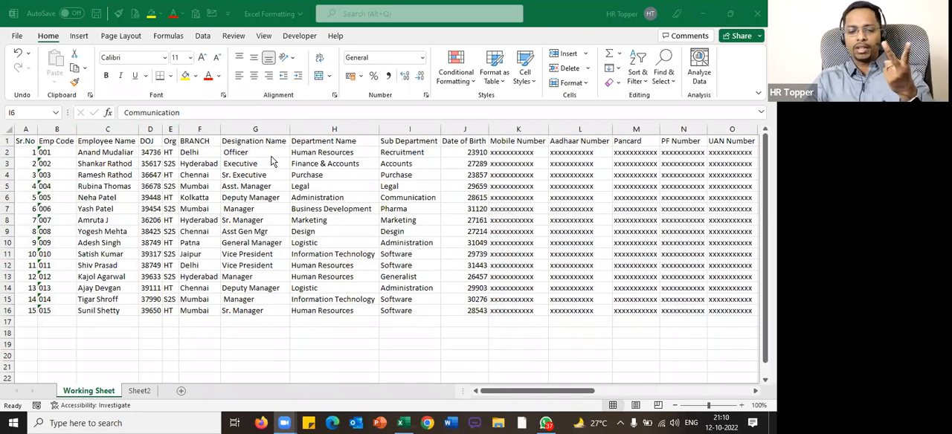
pyautogui.scroll(-9, 312, 224)
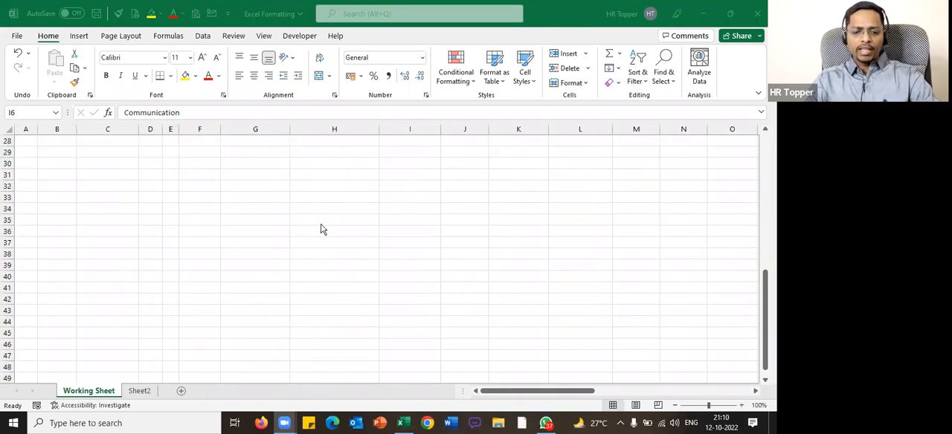
pyautogui.moveTo(350, 197); pyautogui.dragTo(520, 376)
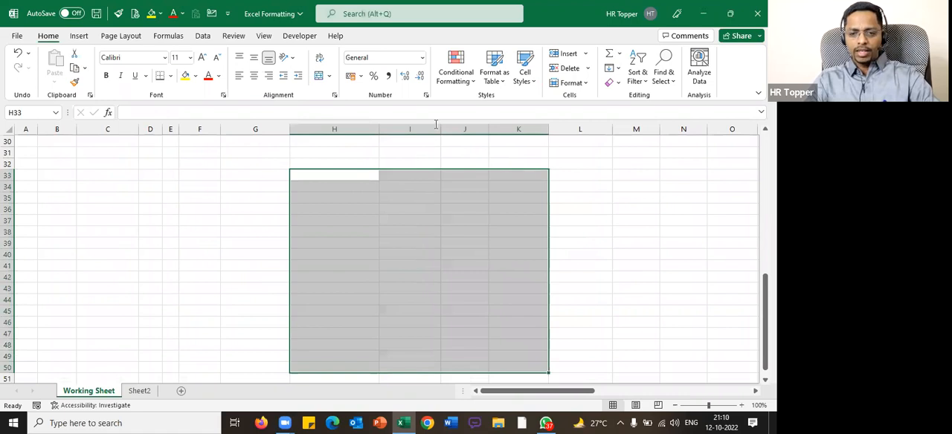
pyautogui.moveTo(410, 220); pyautogui.dragTo(521, 322)
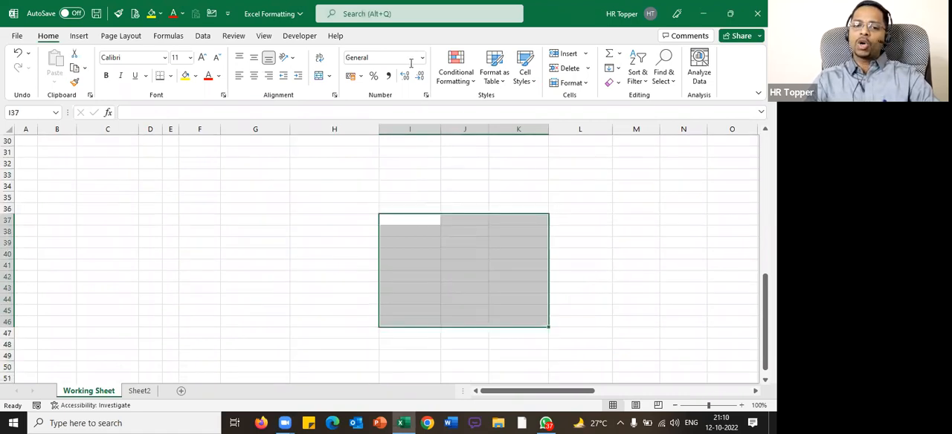
pyautogui.click(361, 190)
pyautogui.moveTo(256, 175); pyautogui.dragTo(496, 284)
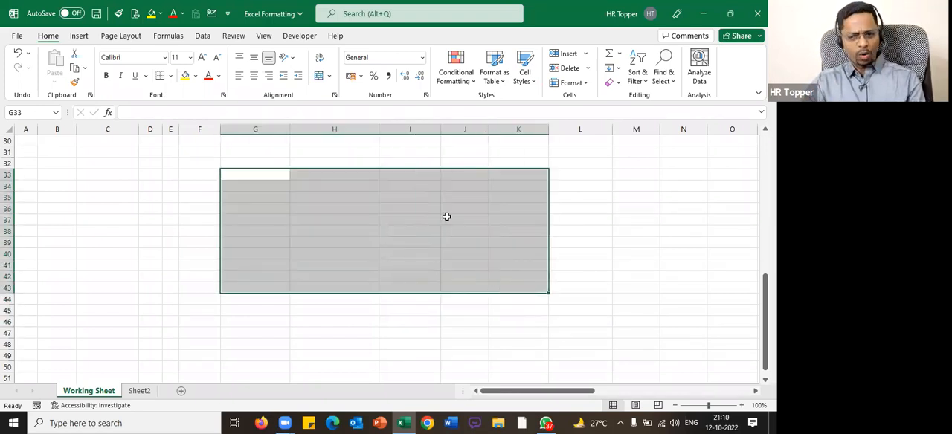
# Turn off the gridlines on the Working Sheet
pyautogui.click(264, 37)
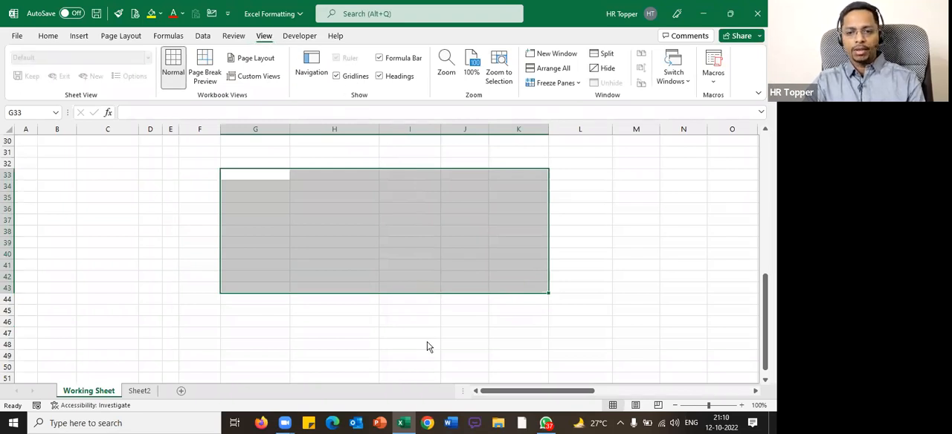
pyautogui.moveTo(334, 65)
pyautogui.mouseDown()
pyautogui.moveTo(360, 78)
pyautogui.moveTo(339, 64)
pyautogui.mouseUp()
pyautogui.moveTo(265, 35)
pyautogui.mouseDown()
pyautogui.moveTo(277, 146)
pyautogui.moveTo(338, 84)
pyautogui.mouseUp()
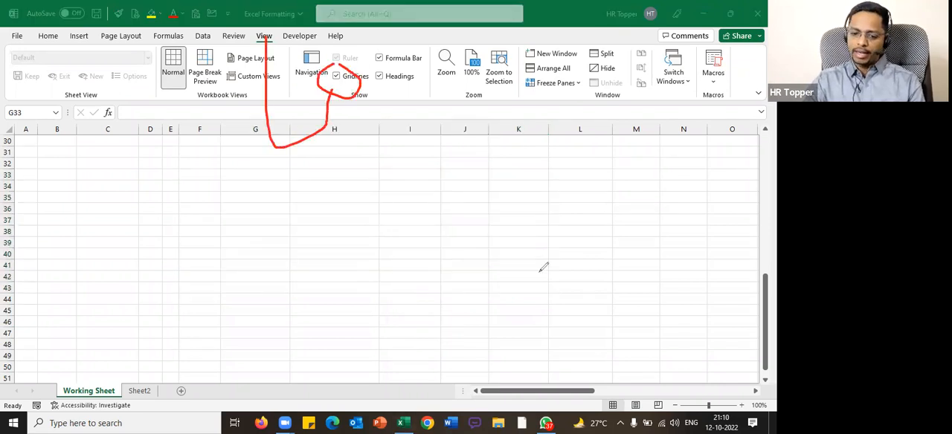
pyautogui.press('Escape')
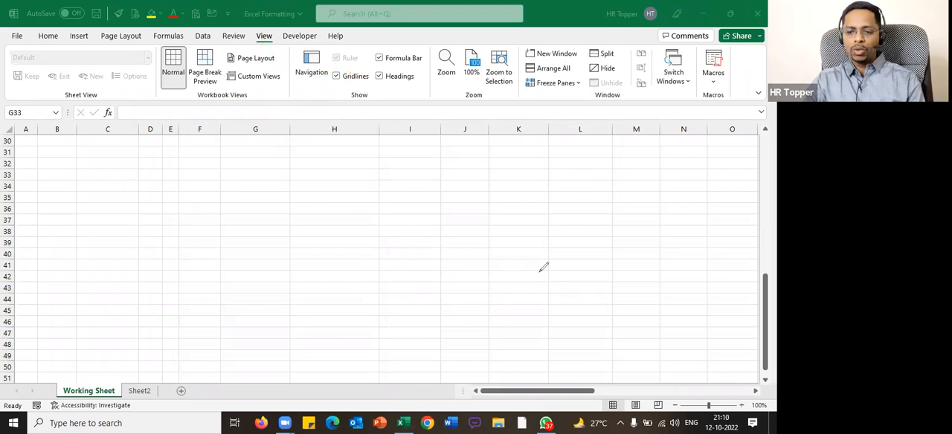
pyautogui.click(339, 77)
pyautogui.click(338, 78)
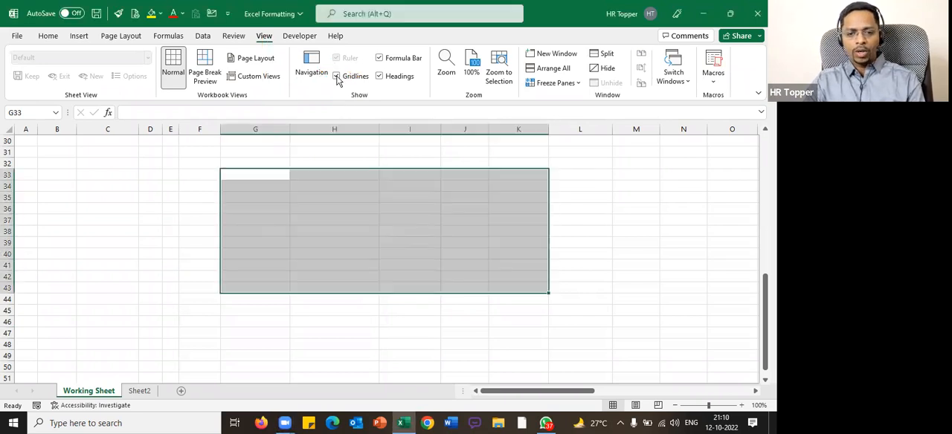
pyautogui.click(367, 212)
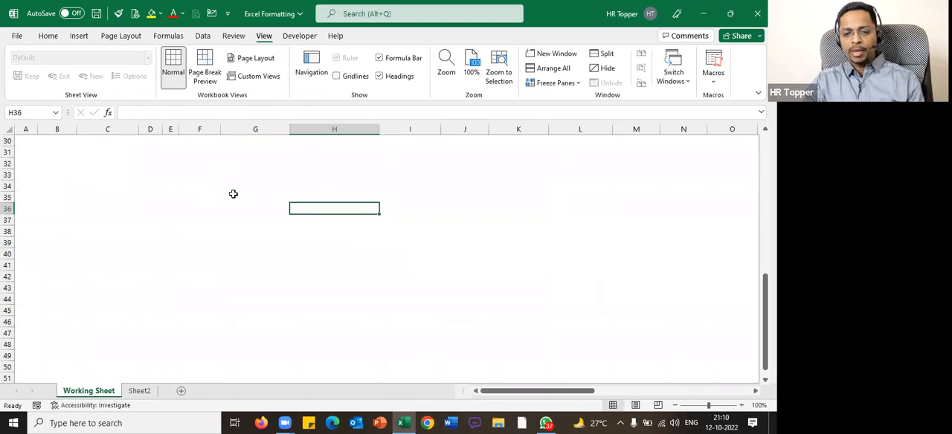
# Toggle the Working Sheet's gridlines on and off to compare both views, ending with them hidden
pyautogui.click(336, 77)
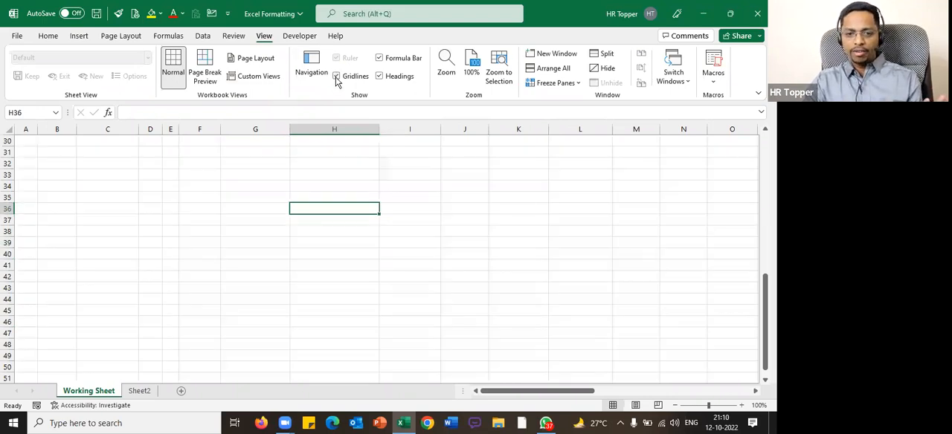
pyautogui.click(336, 77)
pyautogui.click(336, 77)
pyautogui.click(336, 77)
pyautogui.scroll(10, 417, 202)
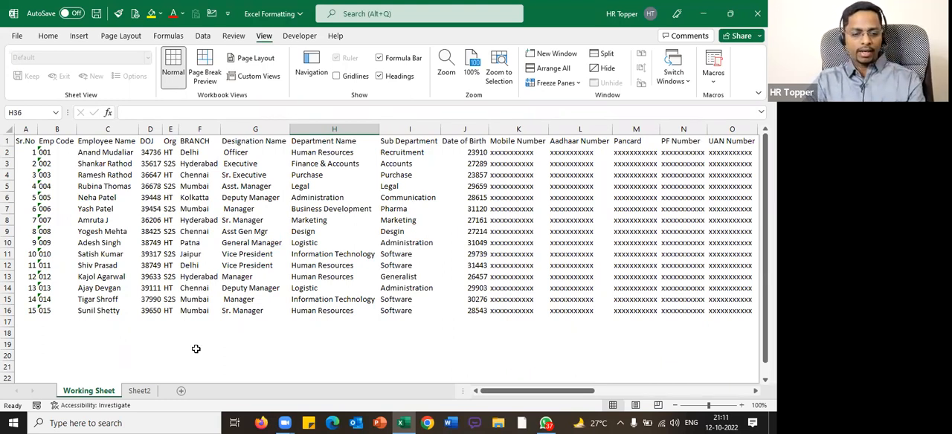
# Insert a new sheet after the Working Sheet and enter 1 in B2 and "Overall Allignment" in C2
pyautogui.hotkey('ctrl', 'pagedown')
pyautogui.click(66, 151)
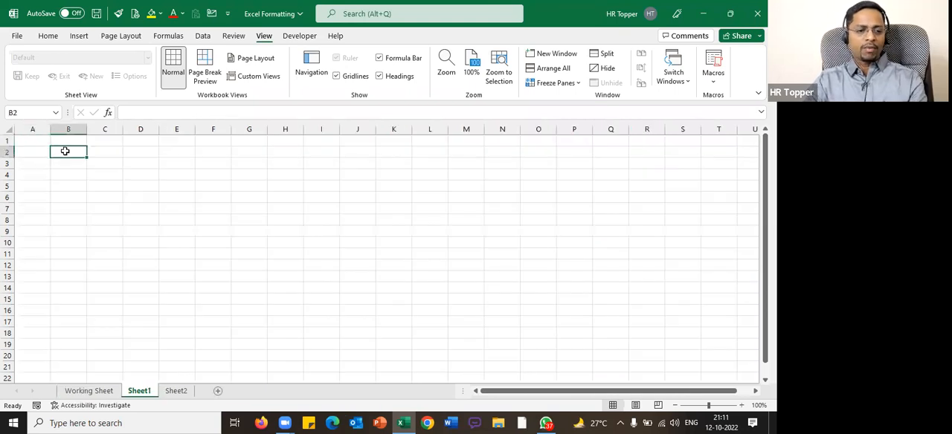
pyautogui.write('1')
pyautogui.press('Tab')
pyautogui.write('ALli')
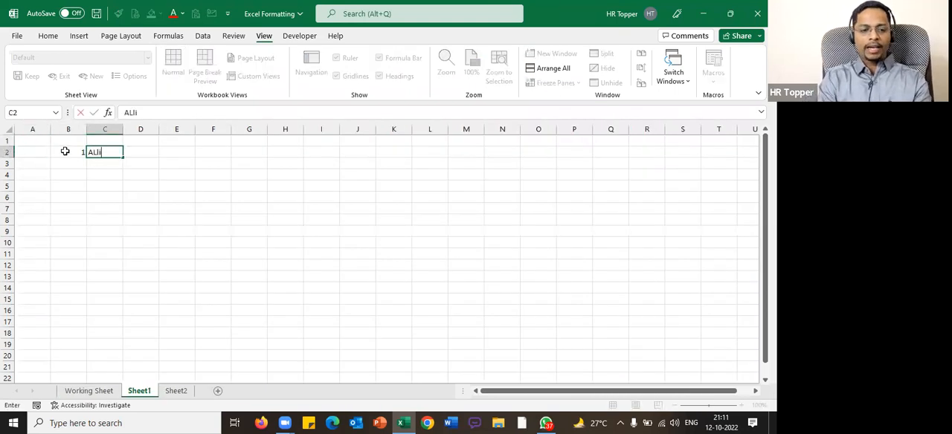
pyautogui.press('Escape')
pyautogui.write('Overall A')
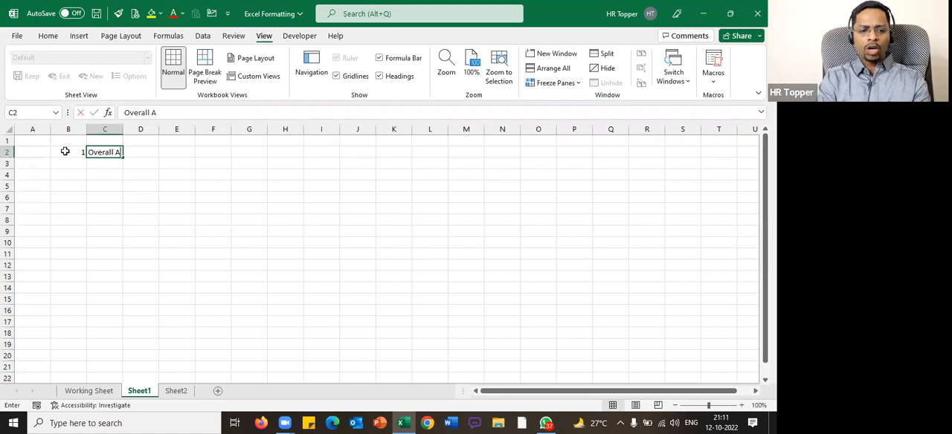
pyautogui.write('llignment')
pyautogui.press('Return')
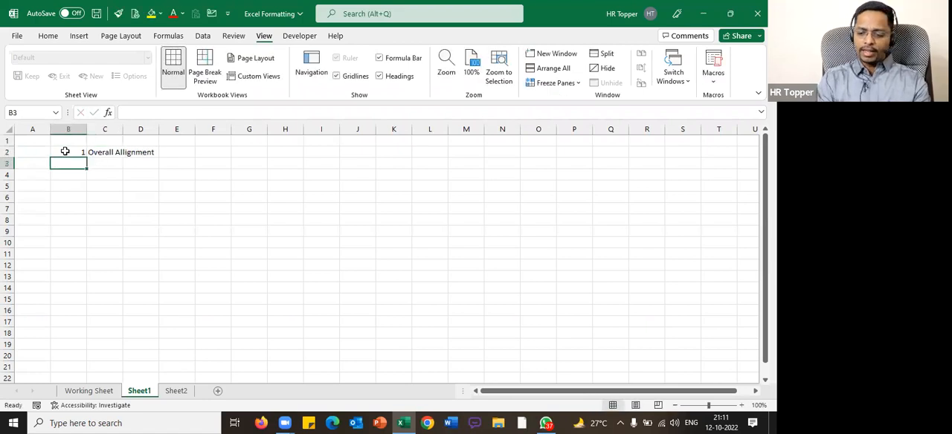
# Enter 2 in B3 and "Remove Gridlines" in C3, and hide the gridlines on this sheet
pyautogui.write('2')
pyautogui.press('Tab')
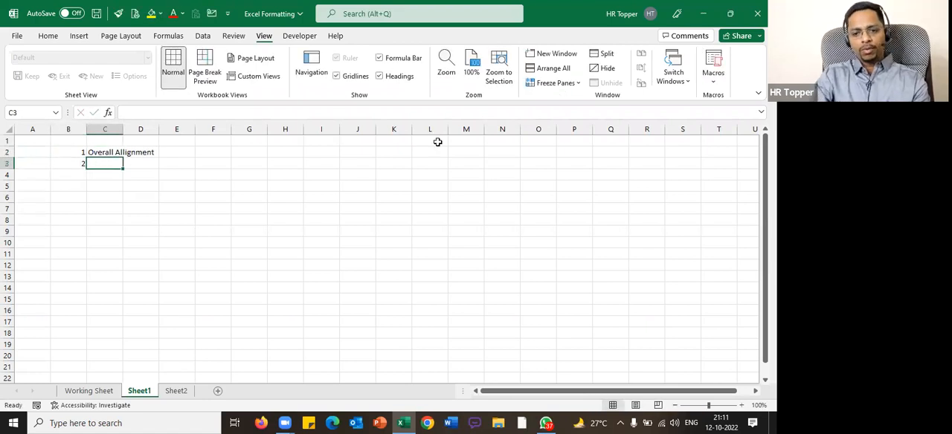
pyautogui.click(441, 85)
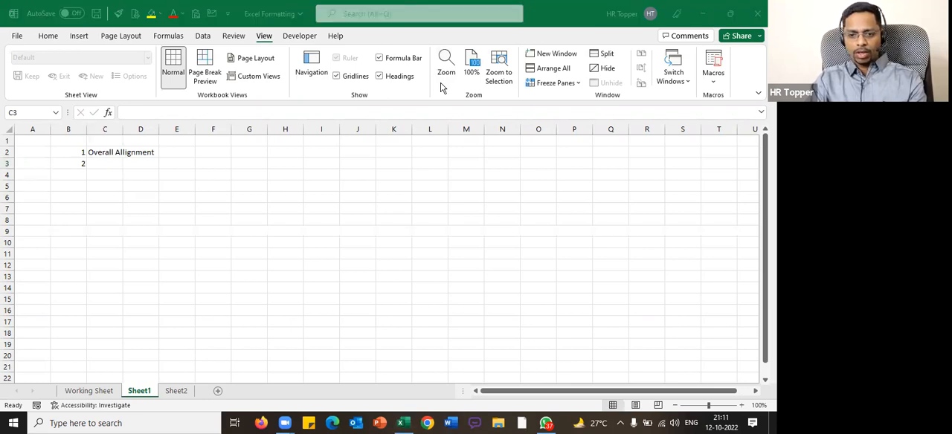
pyautogui.click(113, 164)
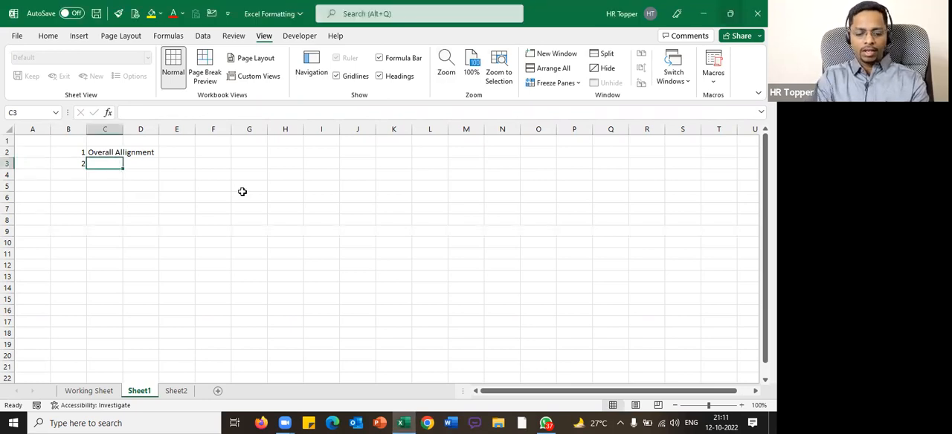
pyautogui.write('Remove Gridli')
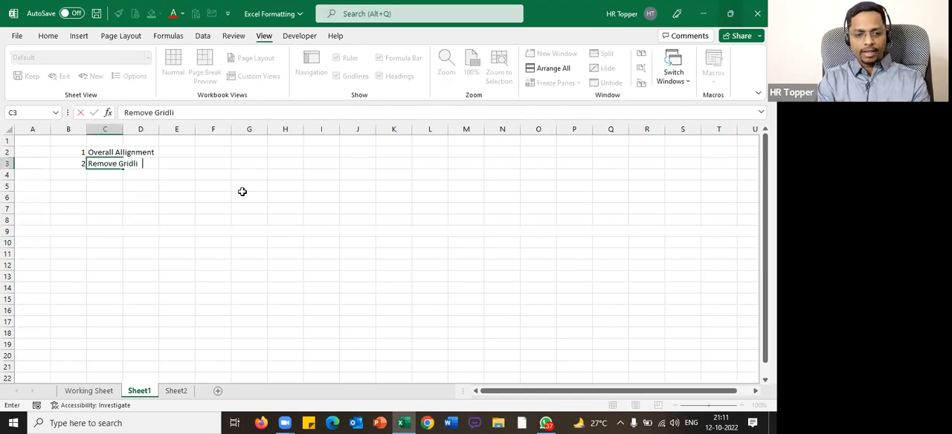
pyautogui.write('nes')
pyautogui.press('Return')
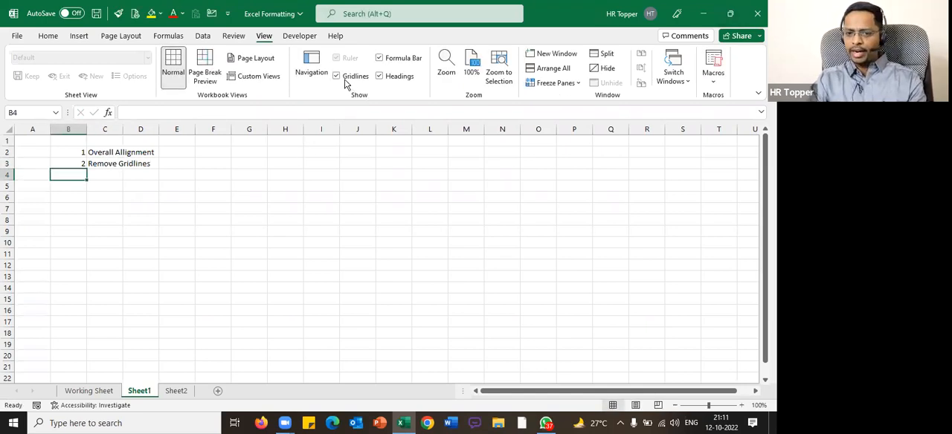
pyautogui.click(336, 77)
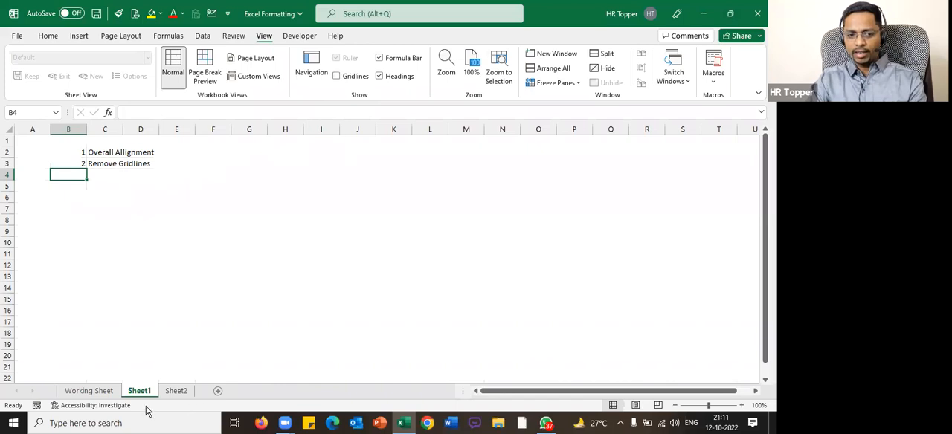
# Return to the Working Sheet and select the whole employee table from A1 before clearing the selection
pyautogui.click(89, 391)
pyautogui.click(346, 197)
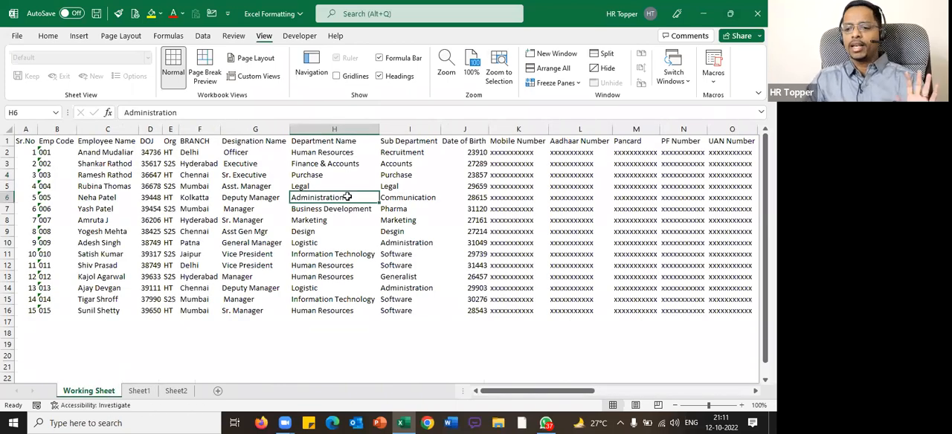
pyautogui.hotkey('ctrl', 'Home')
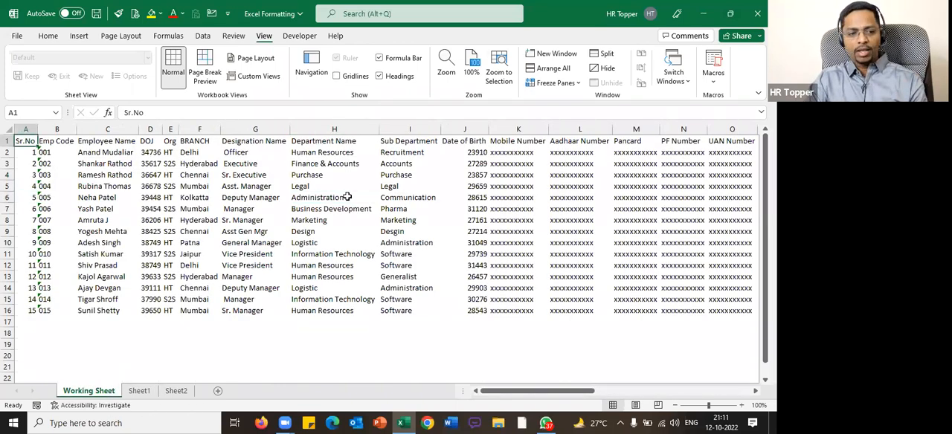
pyautogui.hotkey('ctrl', 'shift', 'Down')
pyautogui.hotkey('ctrl', 'shift', 'Right')
pyautogui.click(322, 216)
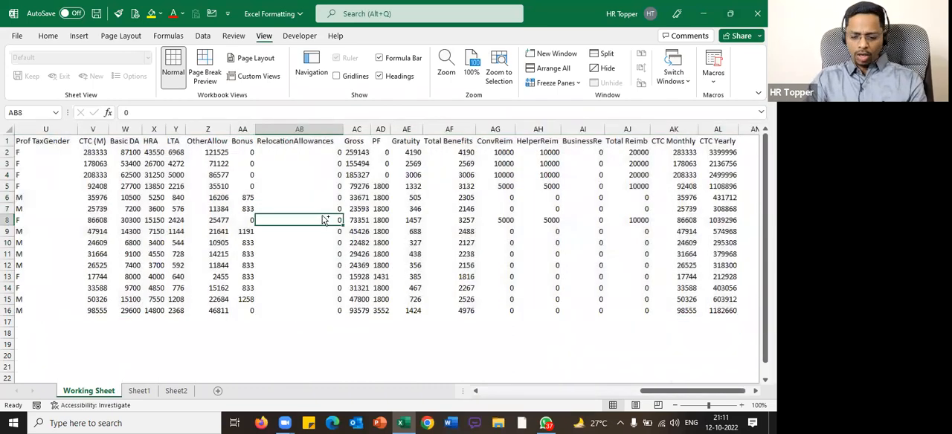
# Extend the selection from A1 down to row 16 and across the employee table, trimming the overshoot back to column AL
pyautogui.hotkey('ctrl', 'Home')
pyautogui.hotkey('shift', 'Down')
pyautogui.hotkey('shift', 'Down')
pyautogui.hotkey('shift', 'Down')
pyautogui.hotkey('shift', 'Down')
pyautogui.hotkey('shift', 'Down')
pyautogui.hotkey('shift', 'Down')
pyautogui.hotkey('shift', 'Down')
pyautogui.hotkey('shift', 'Down')
pyautogui.hotkey('shift', 'Down')
pyautogui.hotkey('shift', 'Down')
pyautogui.hotkey('shift', 'Down')
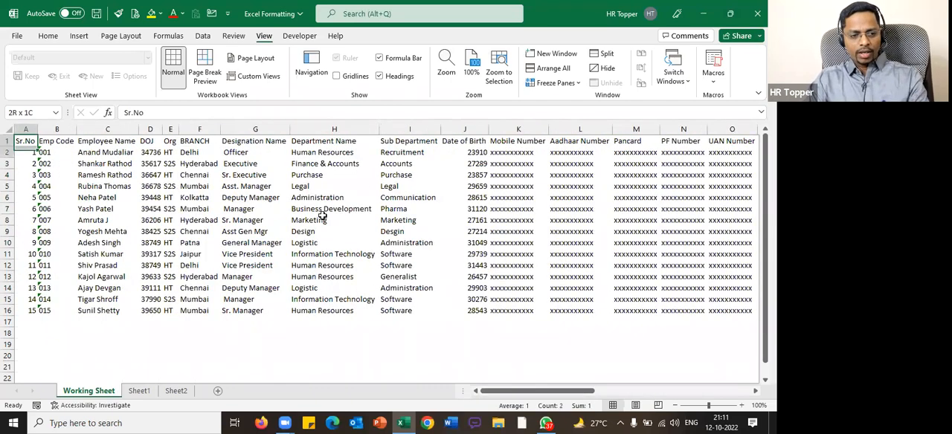
pyautogui.hotkey('shift', 'Down')
pyautogui.hotkey('shift', 'Down')
pyautogui.hotkey('shift', 'Down')
pyautogui.hotkey('shift', 'Down')
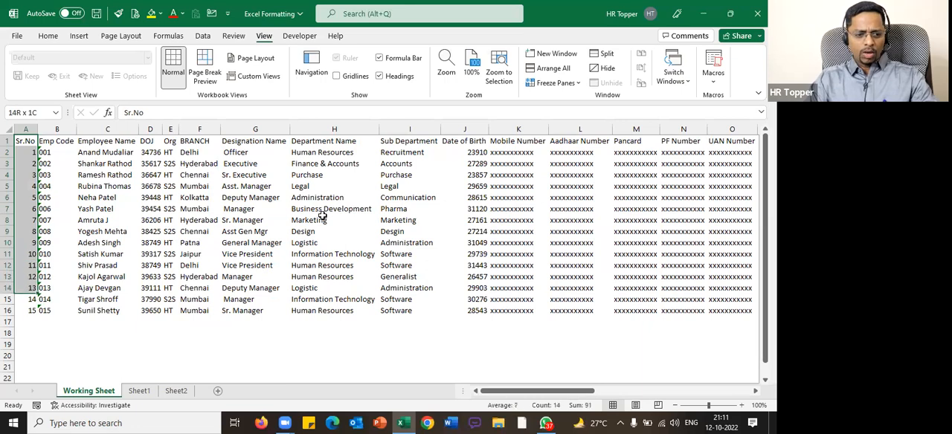
pyautogui.hotkey('shift', 'Right')
pyautogui.hotkey('shift', 'Right')
pyautogui.hotkey('shift', 'Right')
pyautogui.hotkey('shift', 'Right')
pyautogui.hotkey('shift', 'Right')
pyautogui.hotkey('shift', 'Right')
pyautogui.hotkey('shift', 'Right')
pyautogui.hotkey('shift', 'Right')
pyautogui.hotkey('shift', 'Right')
pyautogui.hotkey('shift', 'Right')
pyautogui.hotkey('shift', 'Right')
pyautogui.hotkey('shift', 'Right')
pyautogui.hotkey('shift', 'Right')
pyautogui.hotkey('shift', 'Right')
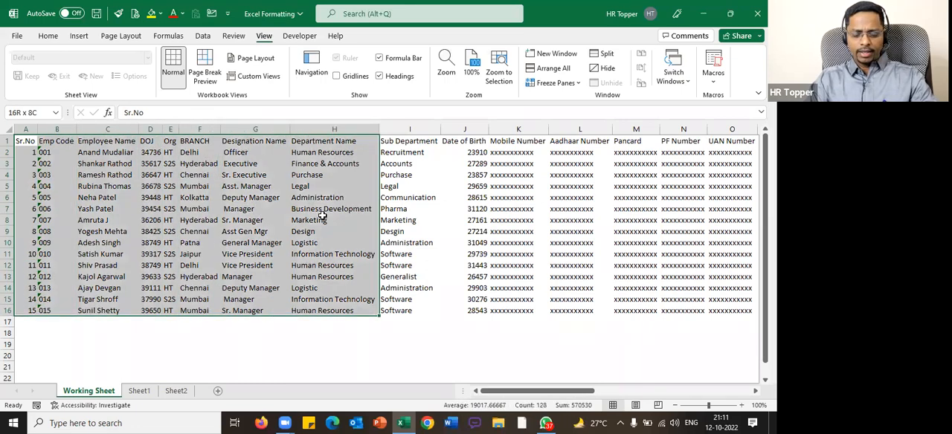
pyautogui.hotkey('shift', 'Right')
pyautogui.hotkey('shift', 'Right')
pyautogui.hotkey('shift', 'Right')
pyautogui.hotkey('shift', 'Right')
pyautogui.hotkey('shift', 'Right')
pyautogui.hotkey('shift', 'Right')
pyautogui.hotkey('shift', 'Right')
pyautogui.hotkey('shift', 'Right')
pyautogui.hotkey('shift', 'Right')
pyautogui.hotkey('shift', 'Right')
pyautogui.hotkey('shift', 'Right')
pyautogui.hotkey('shift', 'Right')
pyautogui.hotkey('shift', 'Right')
pyautogui.hotkey('shift', 'Right')
pyautogui.hotkey('shift', 'Right')
pyautogui.hotkey('shift', 'Right')
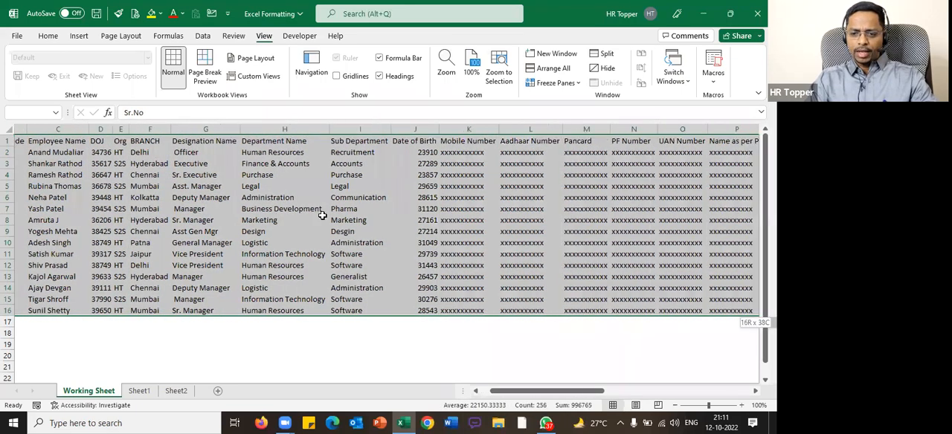
pyautogui.hotkey('shift', 'Right')
pyautogui.hotkey('shift', 'Right')
pyautogui.hotkey('shift', 'Right')
pyautogui.hotkey('shift', 'Right')
pyautogui.hotkey('shift', 'Right')
pyautogui.hotkey('shift', 'Right')
pyautogui.hotkey('shift', 'Right')
pyautogui.hotkey('shift', 'Right')
pyautogui.hotkey('shift', 'Right')
pyautogui.hotkey('shift', 'Right')
pyautogui.hotkey('shift', 'Right')
pyautogui.hotkey('shift', 'Right')
pyautogui.hotkey('shift', 'Right')
pyautogui.hotkey('shift', 'Right')
pyautogui.hotkey('shift', 'Right')
pyautogui.hotkey('shift', 'Right')
pyautogui.hotkey('shift', 'Right')
pyautogui.hotkey('shift', 'Right')
pyautogui.hotkey('shift', 'Right')
pyautogui.hotkey('shift', 'Right')
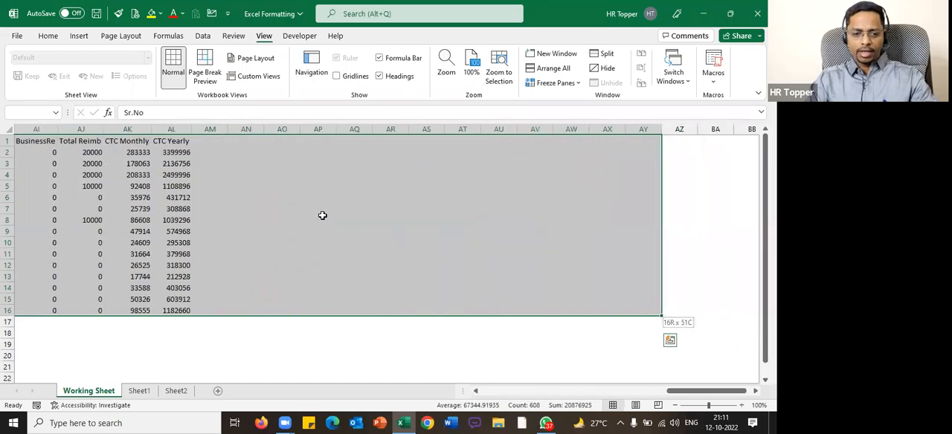
pyautogui.hotkey('ctrl', 'shift', 'Left')
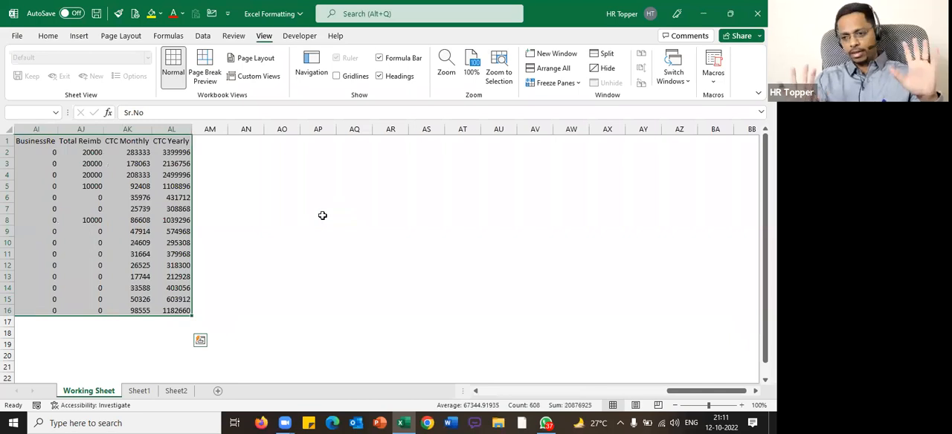
# Select the whole employee table at once from A1, clear the selection and select it again
pyautogui.hotkey('ctrl', 'Home')
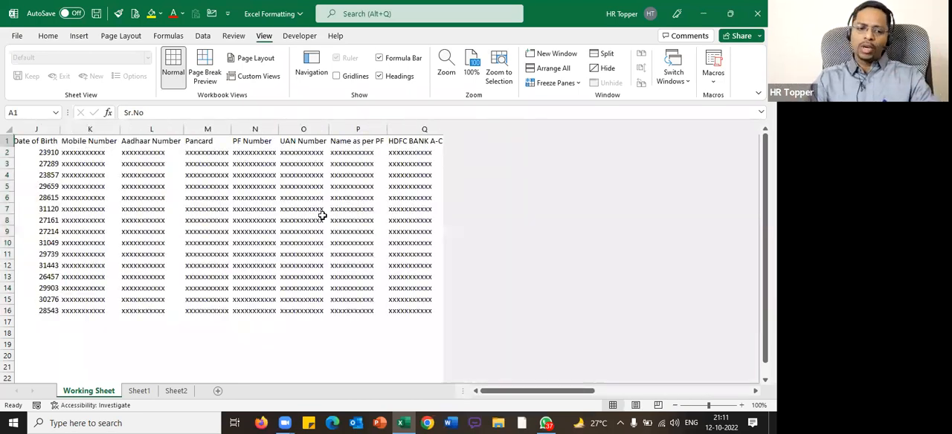
pyautogui.hotkey('ctrl', 'a')
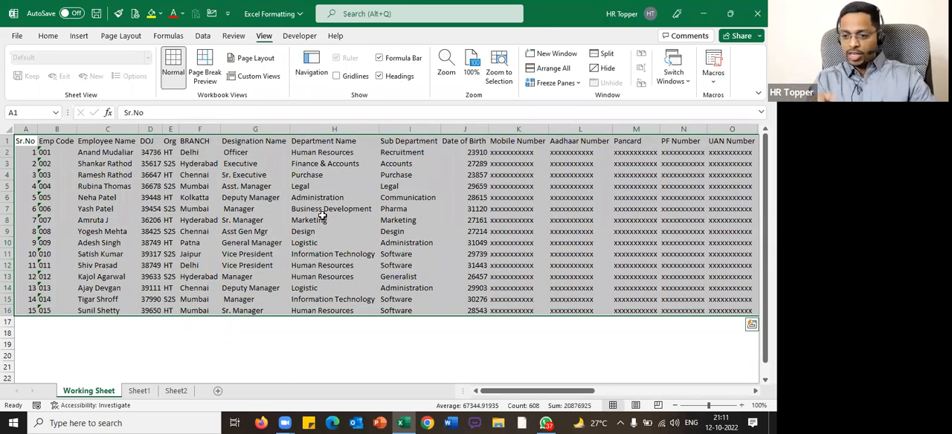
pyautogui.hotkey('ctrl', 'Home')
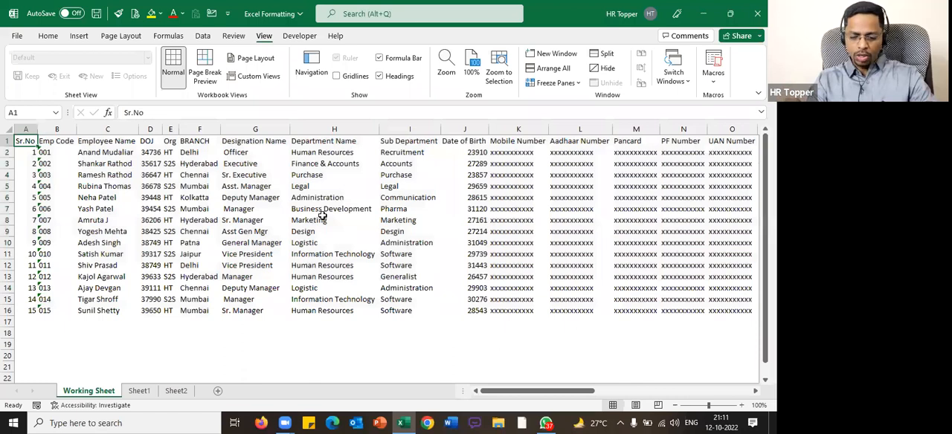
pyautogui.hotkey('ctrl', 'a')
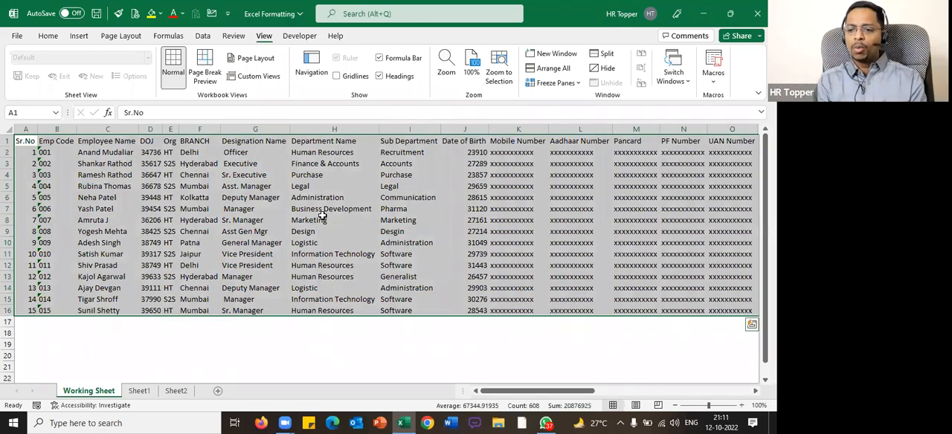
# Repeat the gradual selection from A1 to row 16 and across past the table, reducing it to end at AL16
pyautogui.hotkey('ctrl', 'Home')
pyautogui.hotkey('shift', 'Down')
pyautogui.hotkey('shift', 'Down')
pyautogui.hotkey('shift', 'Down')
pyautogui.hotkey('shift', 'Down')
pyautogui.hotkey('shift', 'Down')
pyautogui.hotkey('shift', 'Down')
pyautogui.hotkey('shift', 'Down')
pyautogui.hotkey('shift', 'Down')
pyautogui.hotkey('shift', 'Down')
pyautogui.hotkey('shift', 'Down')
pyautogui.hotkey('shift', 'Down')
pyautogui.hotkey('shift', 'Down')
pyautogui.hotkey('shift', 'Down')
pyautogui.hotkey('shift', 'Down')
pyautogui.hotkey('shift', 'Down')
pyautogui.hotkey('shift', 'Down')
pyautogui.hotkey('shift', 'Up')
pyautogui.hotkey('shift', 'Right')
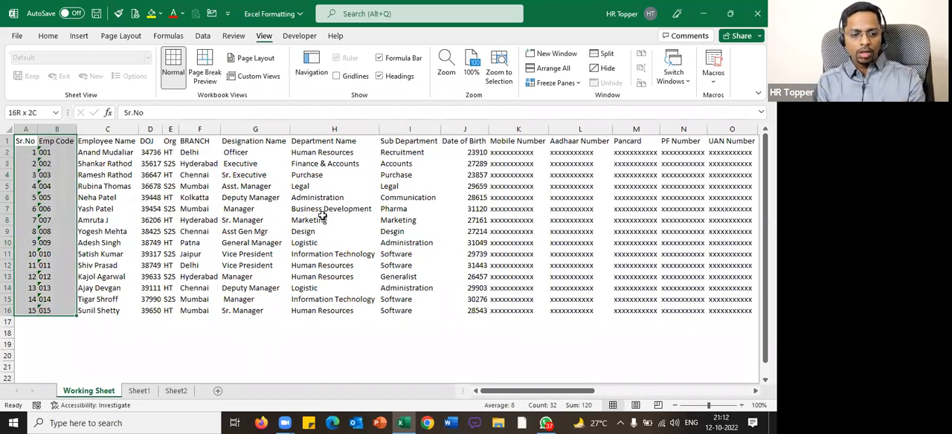
pyautogui.hotkey('shift', 'Right')
pyautogui.hotkey('shift', 'Right')
pyautogui.hotkey('shift', 'Right')
pyautogui.hotkey('shift', 'Right')
pyautogui.hotkey('shift', 'Right')
pyautogui.hotkey('shift', 'Right')
pyautogui.hotkey('shift', 'Right')
pyautogui.hotkey('shift', 'Right')
pyautogui.hotkey('shift', 'Right')
pyautogui.hotkey('shift', 'Right')
pyautogui.hotkey('shift', 'Right')
pyautogui.hotkey('shift', 'Right')
pyautogui.hotkey('shift', 'Right')
pyautogui.hotkey('shift', 'Right')
pyautogui.hotkey('shift', 'Right')
pyautogui.hotkey('shift', 'Right')
pyautogui.hotkey('shift', 'Right')
pyautogui.hotkey('shift', 'Right')
pyautogui.hotkey('shift', 'Right')
pyautogui.hotkey('shift', 'Right')
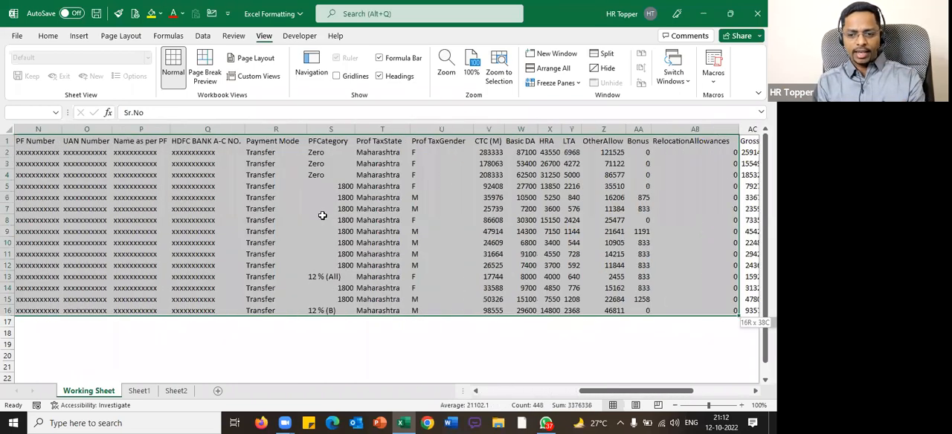
pyautogui.hotkey('shift', 'Right')
pyautogui.hotkey('shift', 'Right')
pyautogui.hotkey('shift', 'Right')
pyautogui.hotkey('shift', 'Right')
pyautogui.hotkey('shift', 'Right')
pyautogui.hotkey('shift', 'Right')
pyautogui.hotkey('shift', 'Right')
pyautogui.hotkey('shift', 'Right')
pyautogui.hotkey('shift', 'Right')
pyautogui.hotkey('shift', 'Right')
pyautogui.hotkey('shift', 'Right')
pyautogui.hotkey('shift', 'Right')
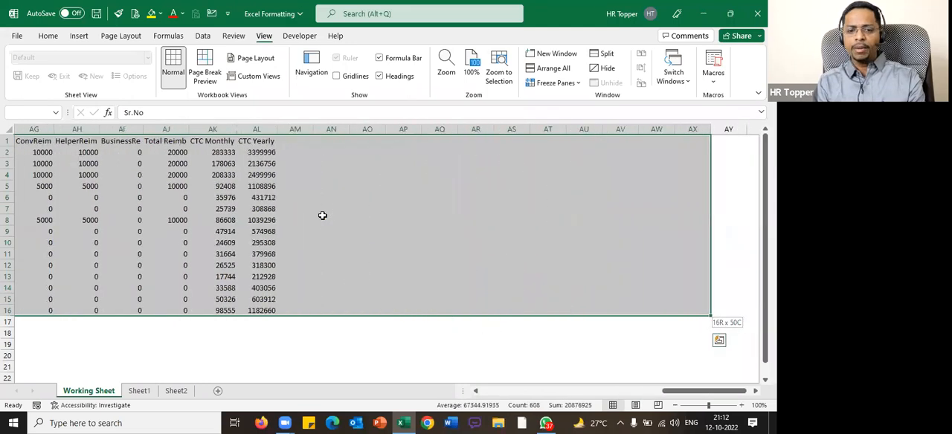
pyautogui.hotkey('shift', 'Left')
pyautogui.hotkey('shift', 'Left')
pyautogui.hotkey('shift', 'Left')
pyautogui.hotkey('shift', 'Left')
pyautogui.hotkey('shift', 'Left')
pyautogui.hotkey('shift', 'Left')
pyautogui.hotkey('shift', 'Left')
pyautogui.hotkey('shift', 'Left')
pyautogui.hotkey('shift', 'Left')
pyautogui.hotkey('shift', 'Left')
pyautogui.hotkey('shift', 'Left')
pyautogui.hotkey('shift', 'Left')
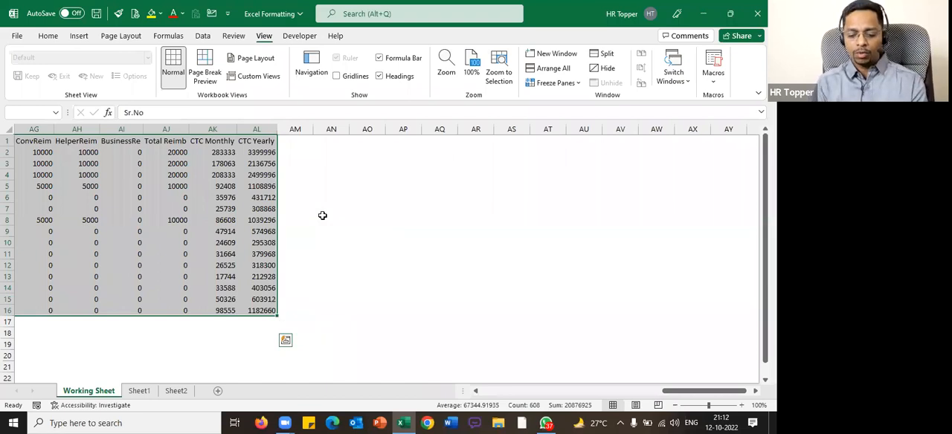
# Select the whole employee table at once starting from cells inside it, such as H8 and G5
pyautogui.hotkey('ctrl', 'Home')
pyautogui.click(346, 218)
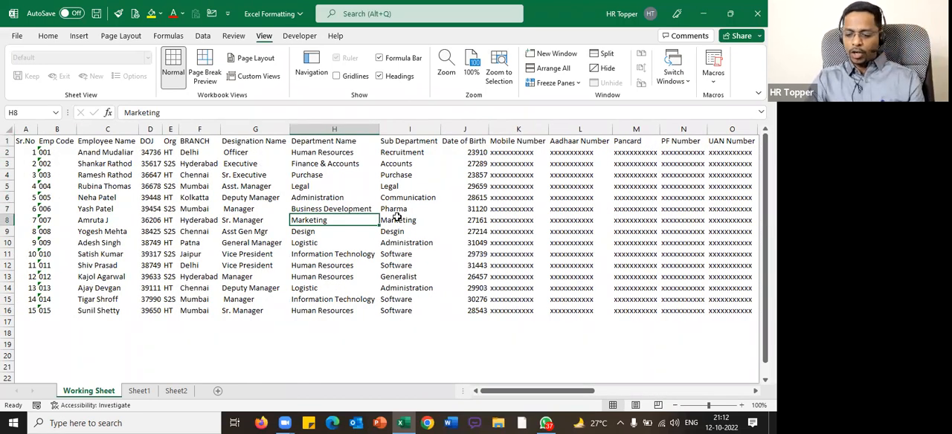
pyautogui.hotkey('ctrl', 'a')
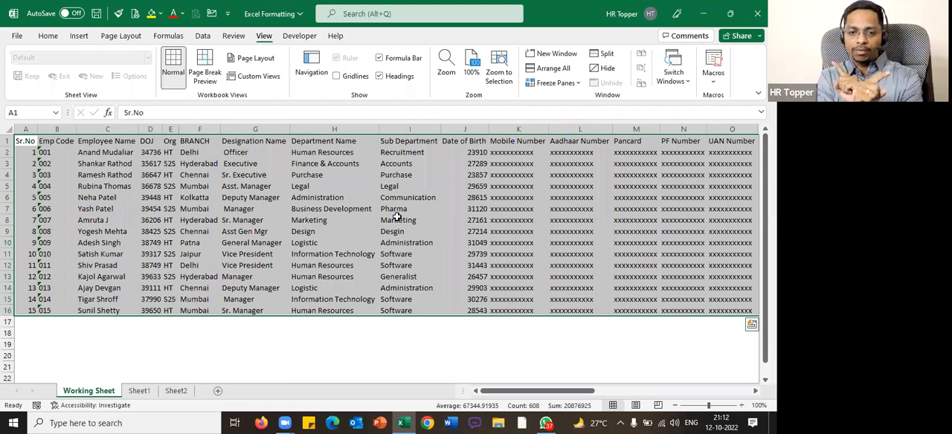
pyautogui.click(431, 68)
pyautogui.click(430, 68)
pyautogui.click(283, 188)
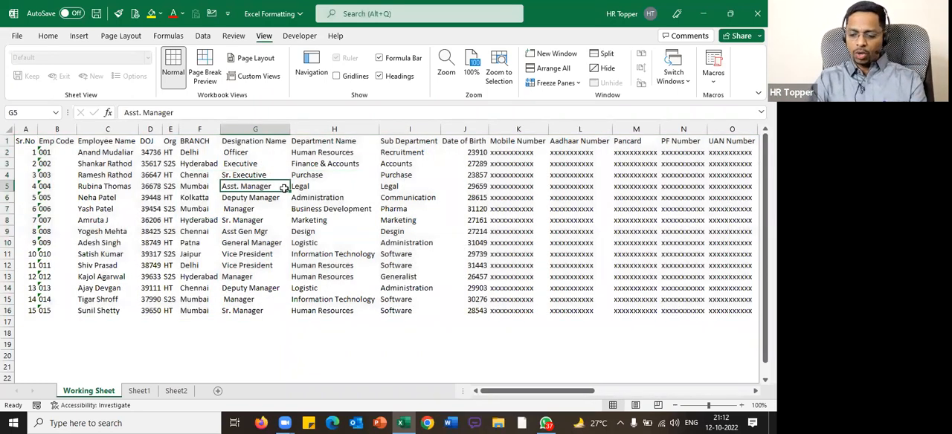
pyautogui.hotkey('ctrl', 'a')
# On Sheet1, enter 3 in B4 and "Control *" in C4
pyautogui.click(179, 390)
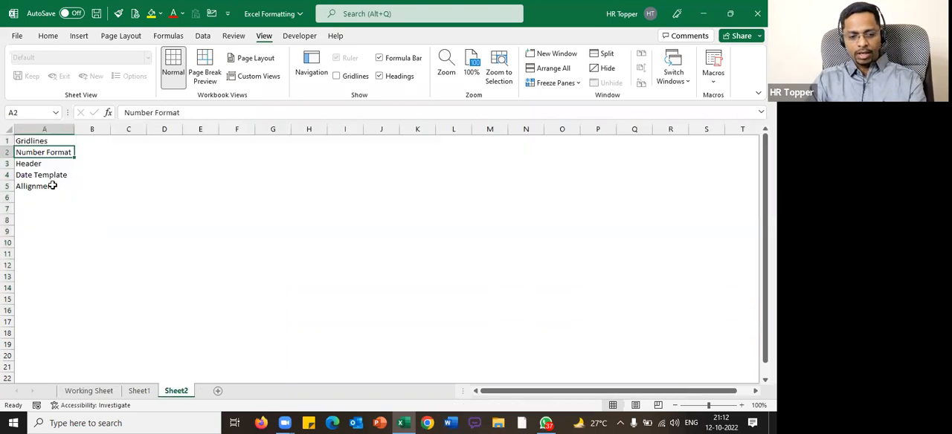
pyautogui.click(139, 391)
pyautogui.write('3')
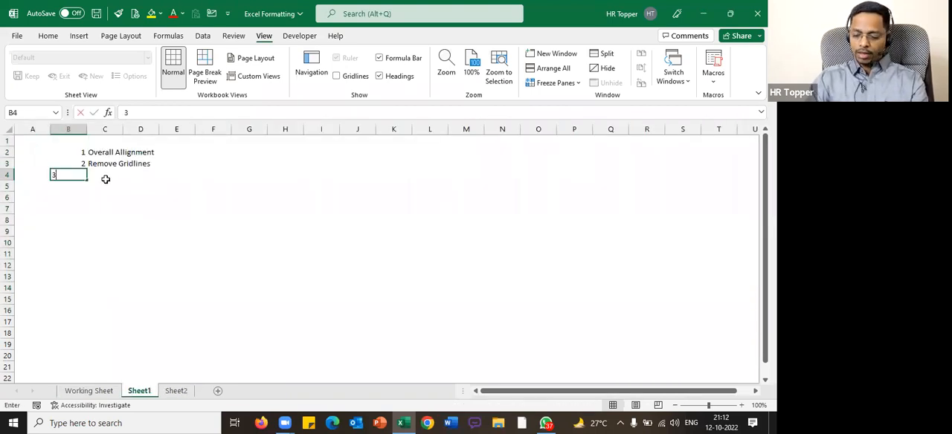
pyautogui.press('Tab')
pyautogui.write('Contra')
pyautogui.press('BackSpace')
pyautogui.write('ol *')
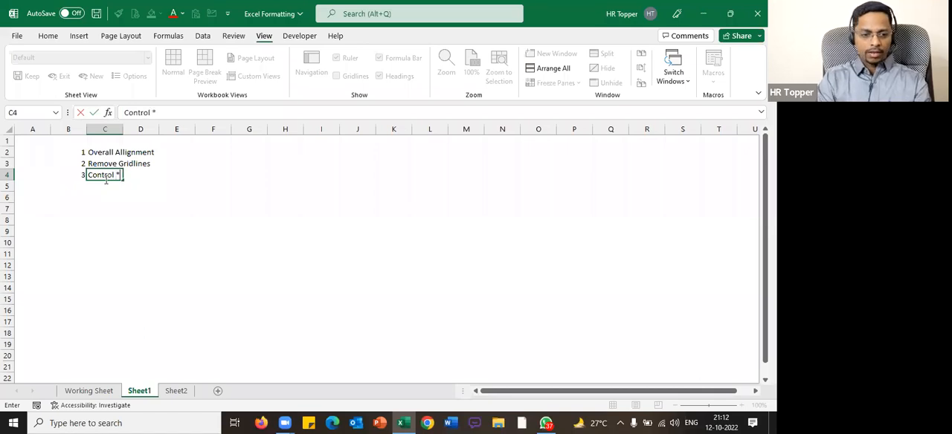
# Describe the third item by entering "Selecting the entire range" in E4
pyautogui.press('Tab')
pyautogui.press('Tab')
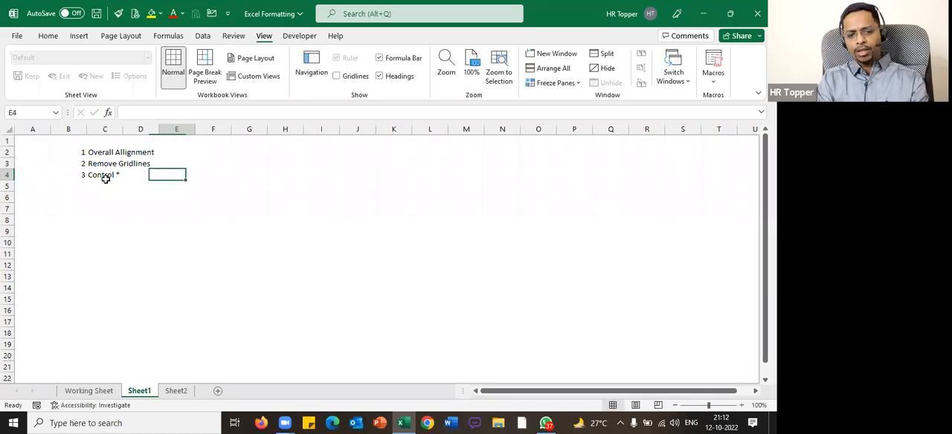
pyautogui.write('Selecti')
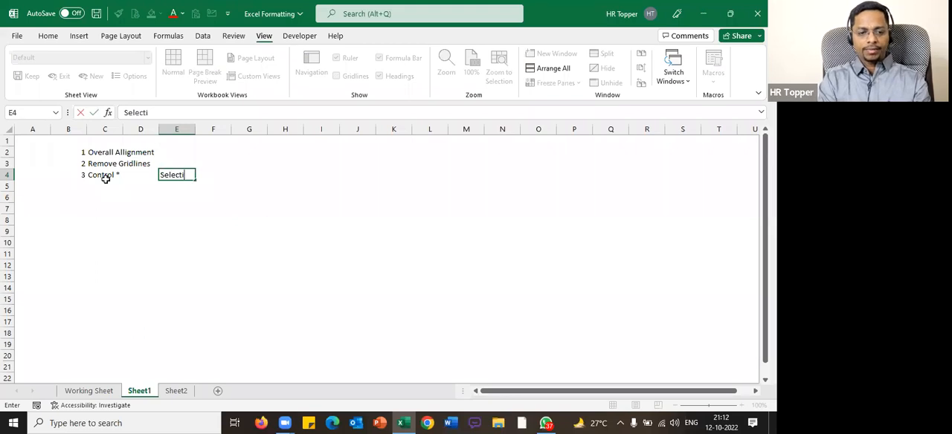
pyautogui.write('ng the entire range')
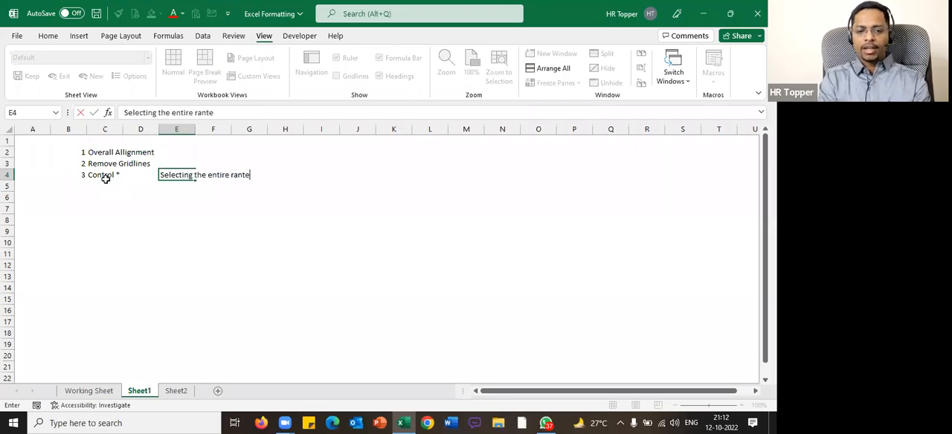
pyautogui.press('Return')
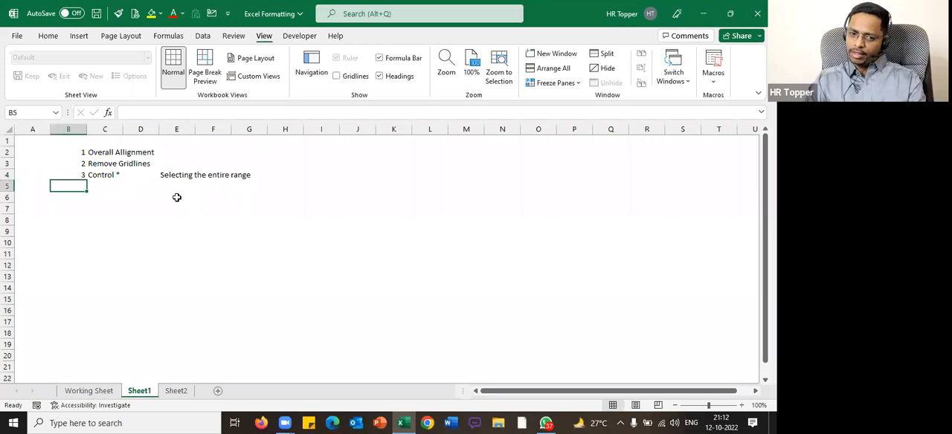
# Return to the Working Sheet, apply all borders to the selected employee table and clear the selection
pyautogui.hotkey('ctrl', 'pageup')
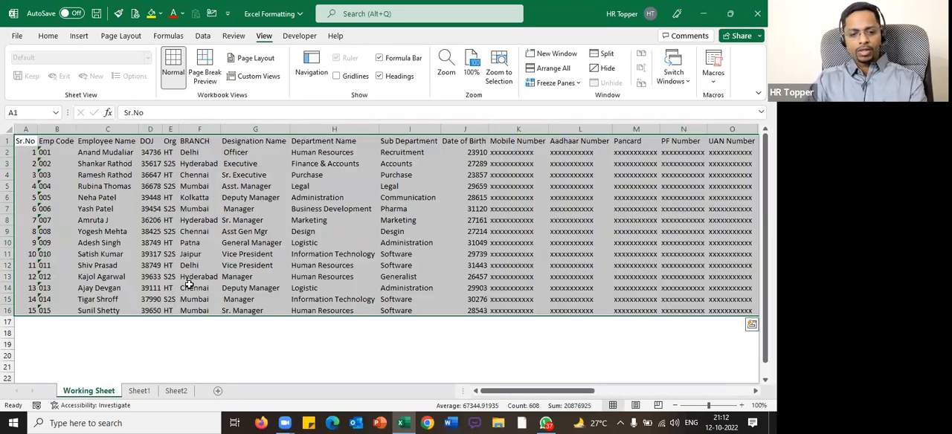
pyautogui.click(48, 38)
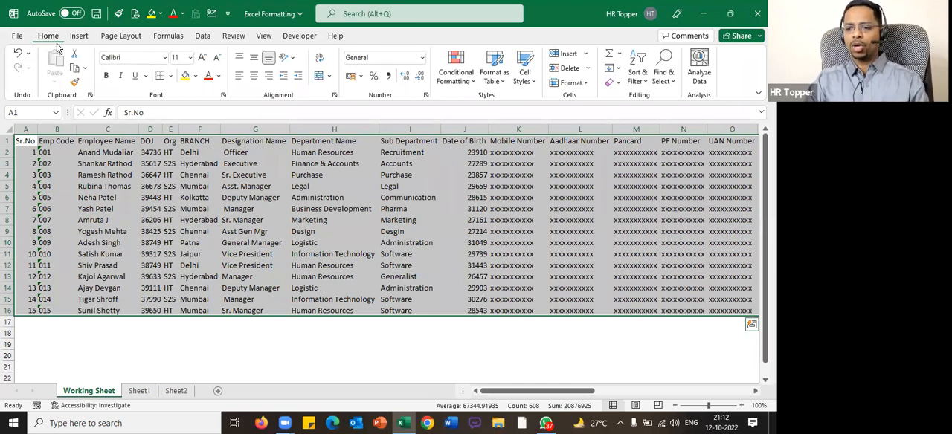
pyautogui.click(170, 76)
pyautogui.click(188, 188)
pyautogui.click(457, 266)
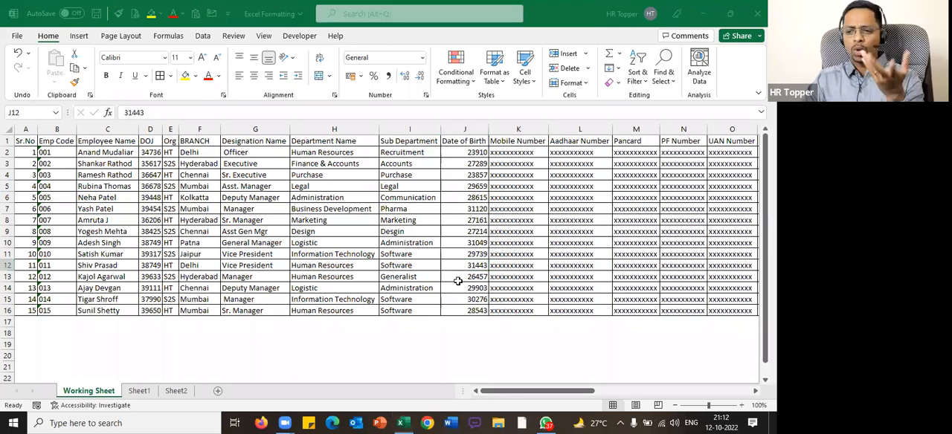
# Undo the table borders, select the whole employee table again and clear the selection
pyautogui.click(268, 254)
pyautogui.hotkey('ctrl', 'a')
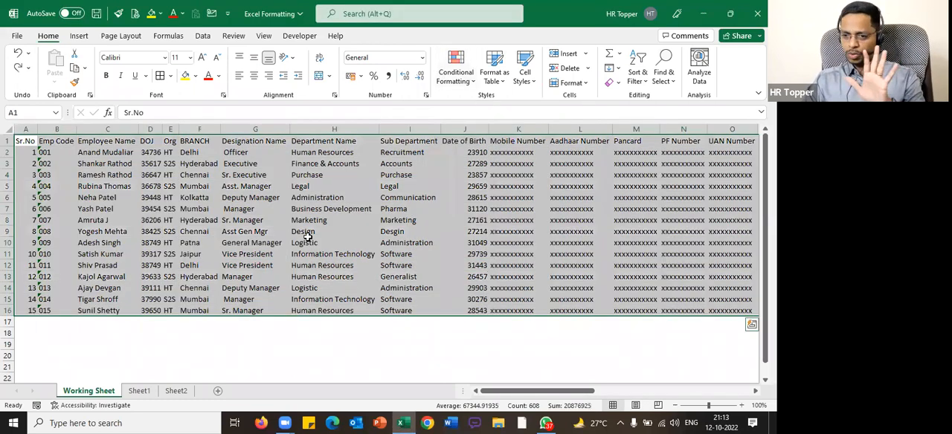
pyautogui.click(305, 243)
# Fill the employee table's header row from A1 to AL1 with the standard Dark Blue color
pyautogui.click(25, 141)
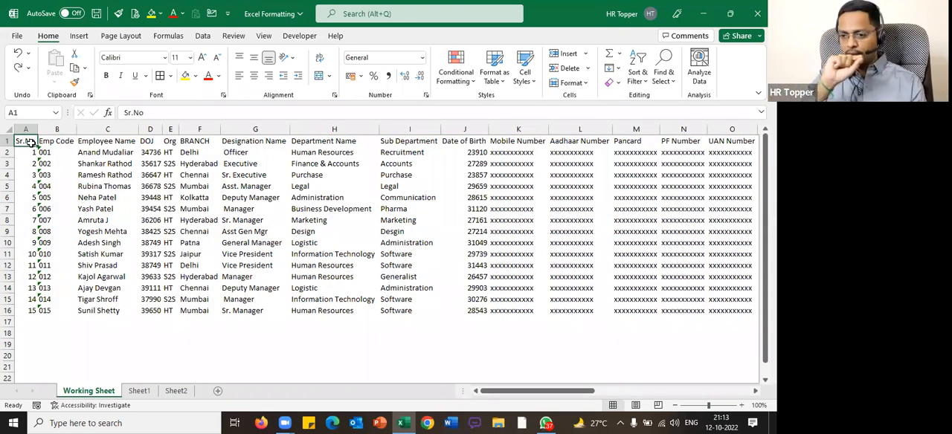
pyautogui.hotkey('ctrl', 'shift', 'Right')
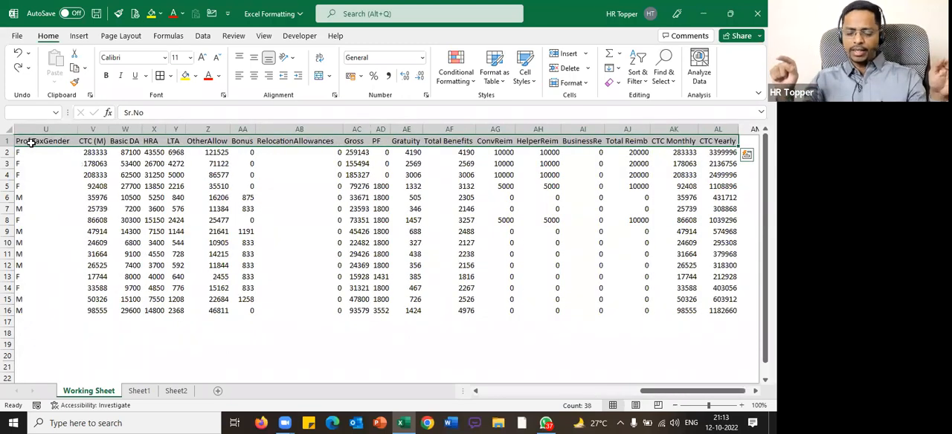
pyautogui.click(198, 78)
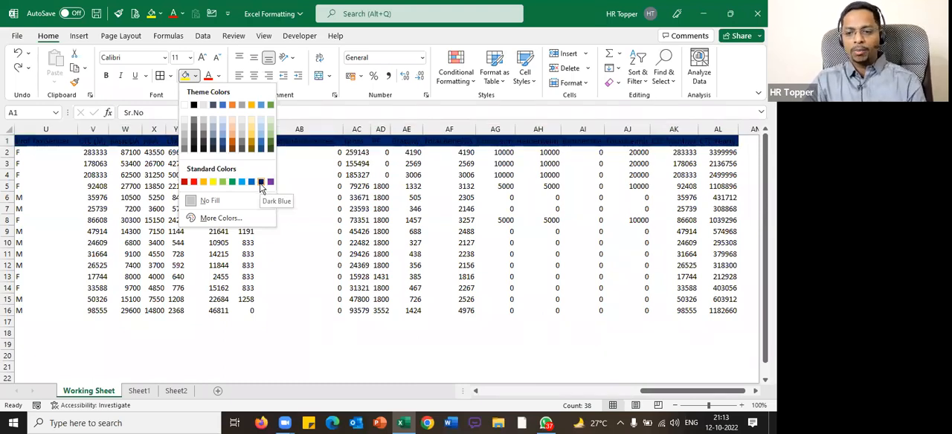
pyautogui.click(261, 183)
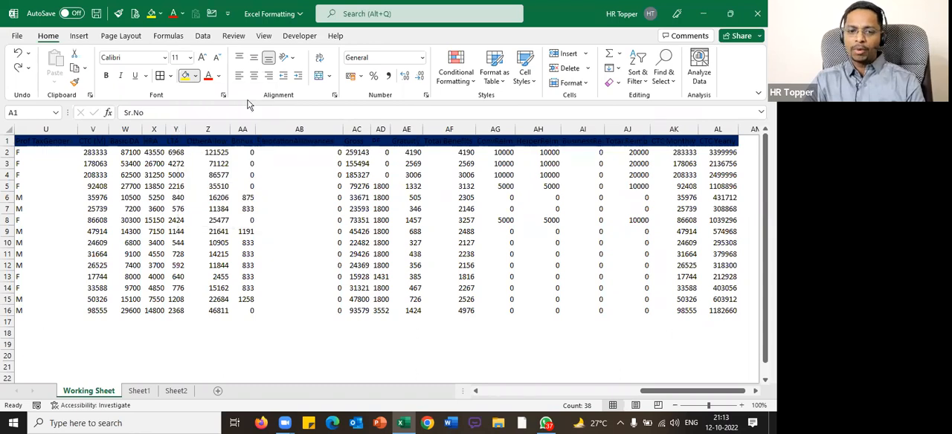
# Set the header row's font color to white and make its text bold
pyautogui.click(218, 77)
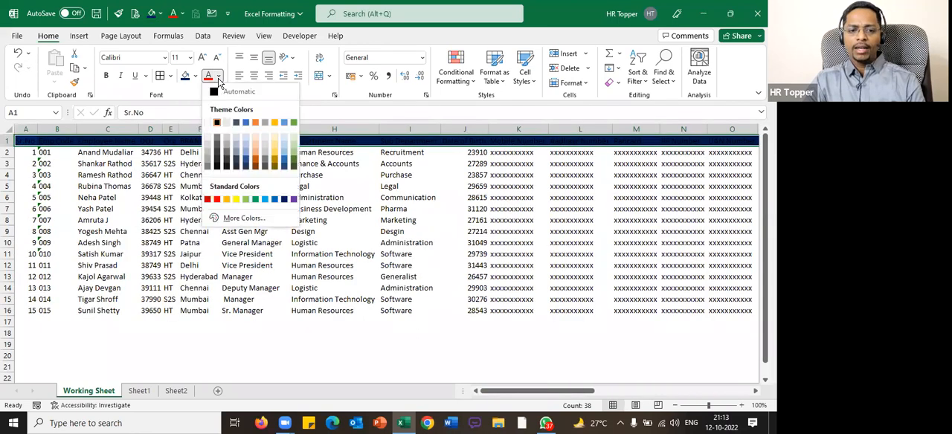
pyautogui.click(208, 122)
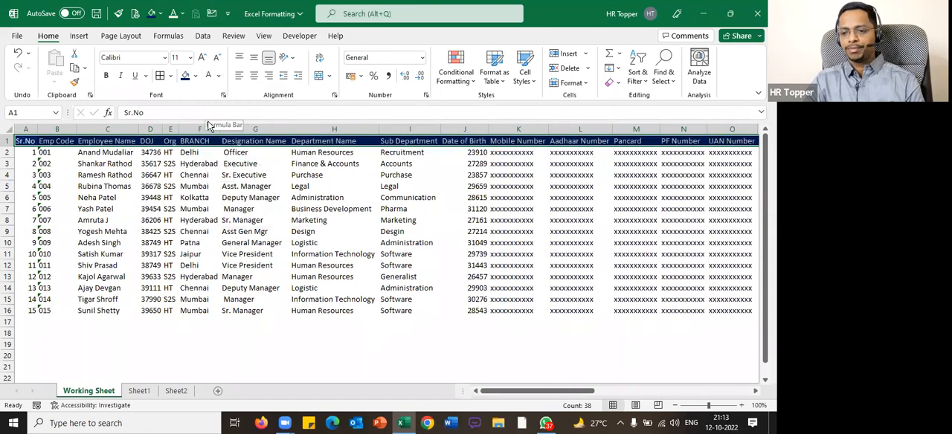
pyautogui.click(104, 74)
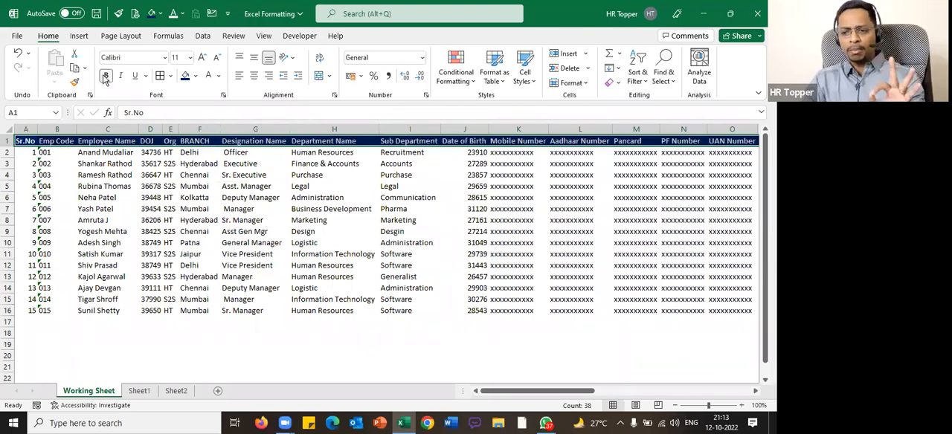
# Reapply the standard Dark Blue fill color to the employee table's header row
pyautogui.click(196, 76)
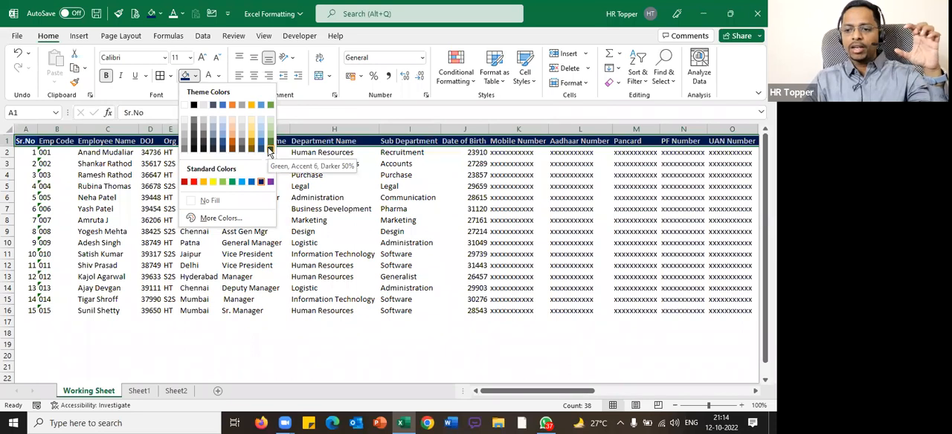
pyautogui.click(261, 183)
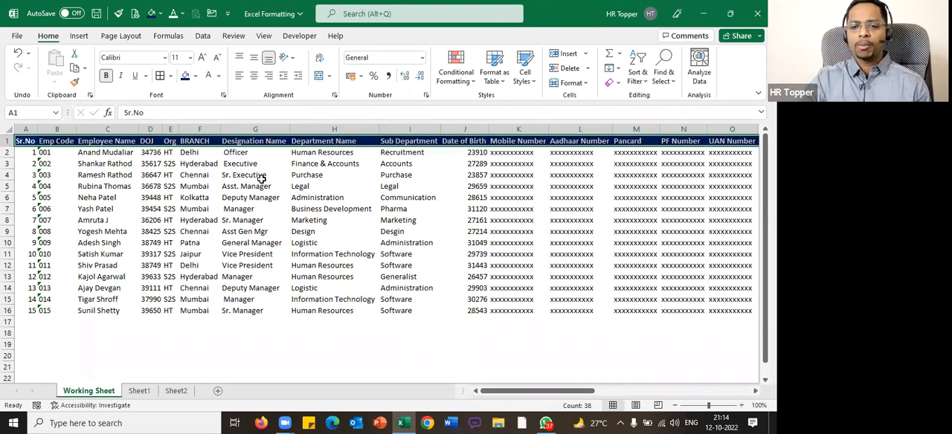
pyautogui.click(196, 76)
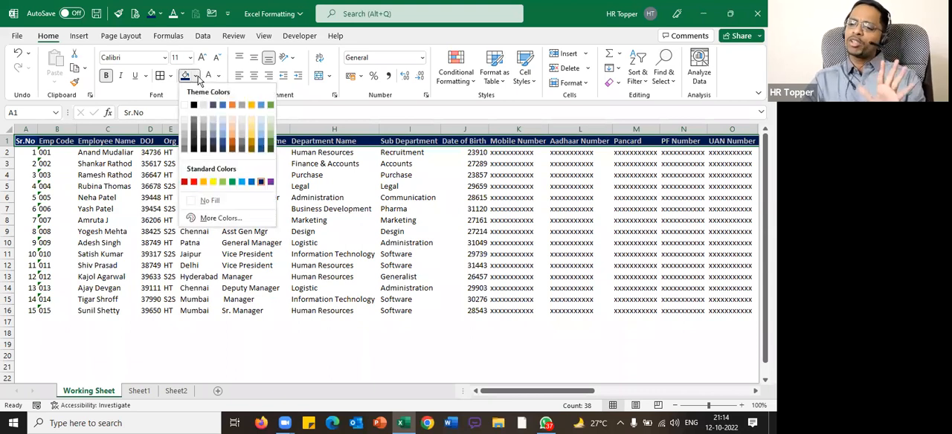
pyautogui.click(476, 91)
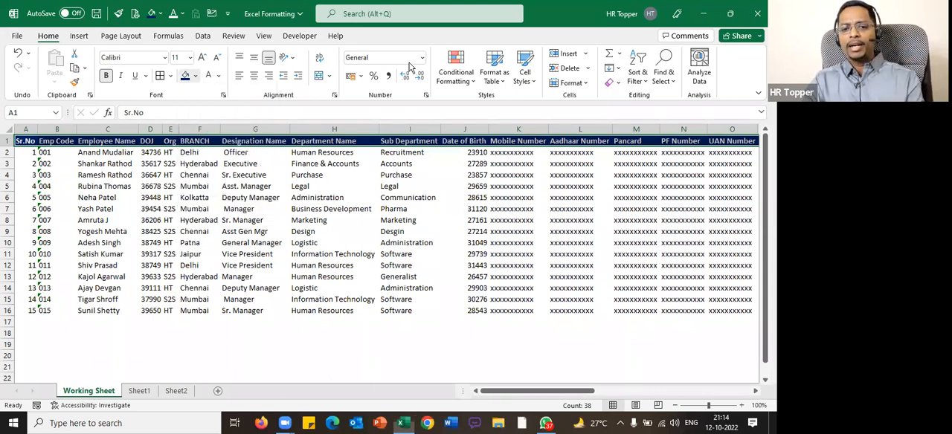
# Try a dark gold theme fill on the header row, clear the selection and undo the color change
pyautogui.click(196, 76)
pyautogui.click(256, 156)
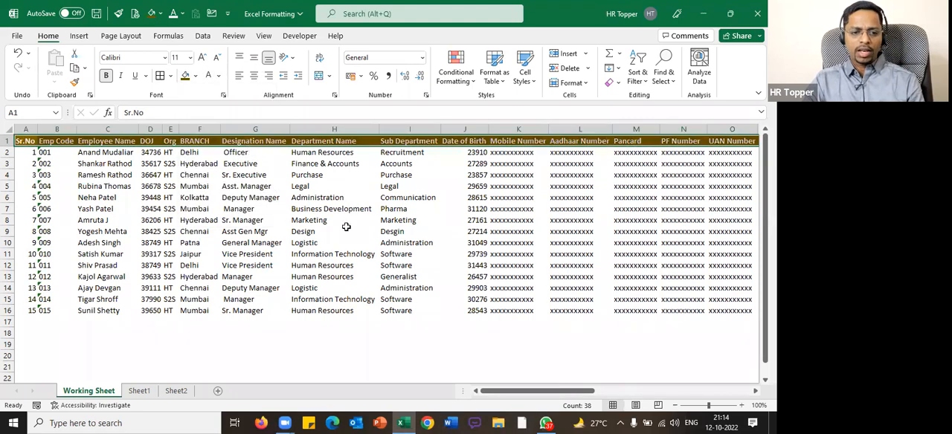
pyautogui.click(345, 227)
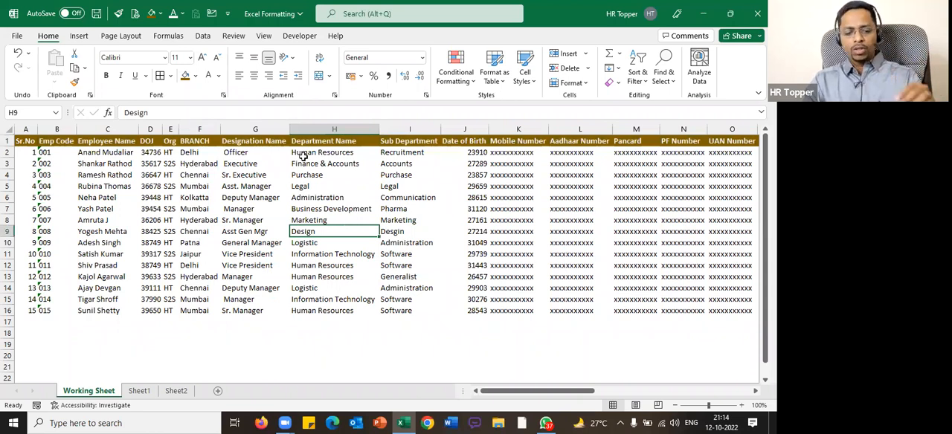
pyautogui.hotkey('ctrl', 'z')
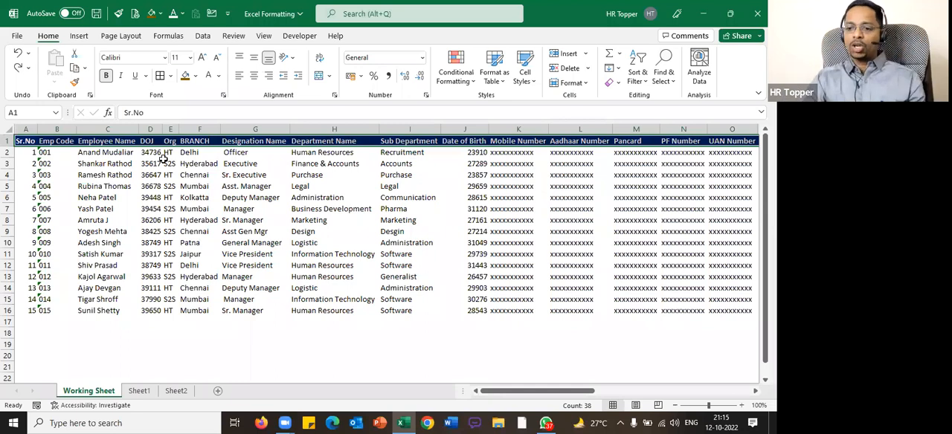
# Add item 4, "Header color : Always Dark Blue", to the list of formatting steps on Sheet1
pyautogui.click(140, 391)
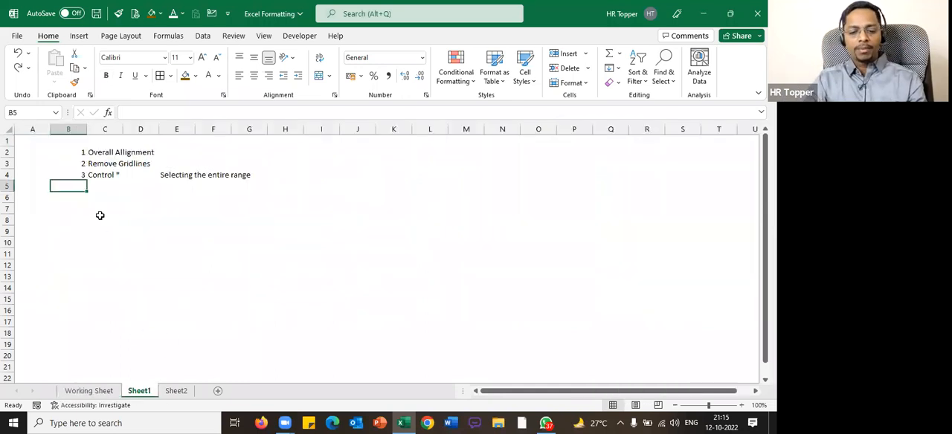
pyautogui.write('4')
pyautogui.press('Tab')
pyautogui.write('Header colo')
pyautogui.write('r : Alwa')
pyautogui.write('ys Ad')
pyautogui.press('BackSpace')
pyautogui.press('BackSpace')
pyautogui.write('Dark Blue')
pyautogui.press('Return')
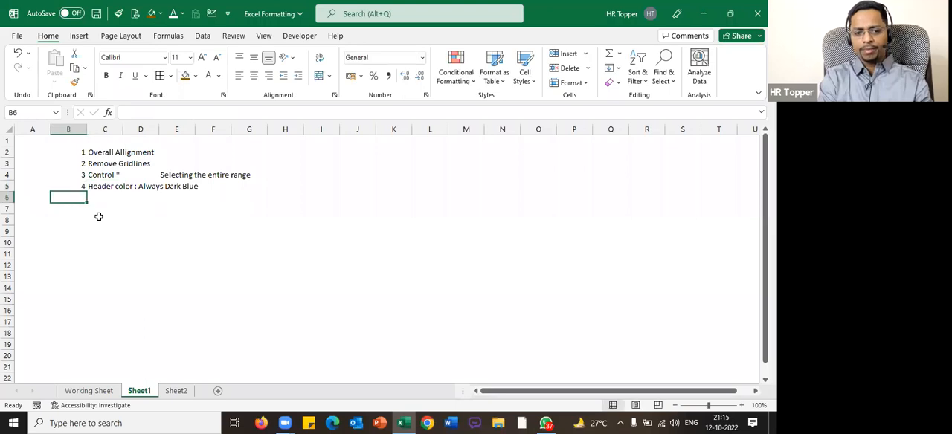
# Return to the Working Sheet, select the whole employee table and apply all borders to it
pyautogui.click(91, 392)
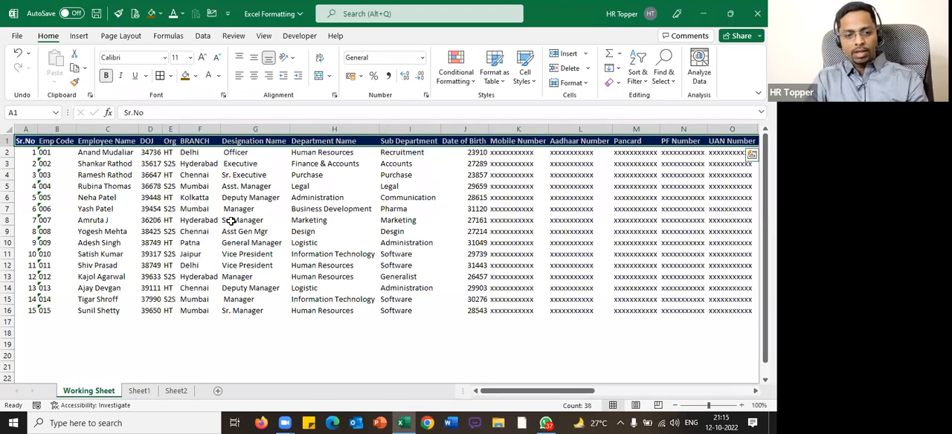
pyautogui.click(255, 186)
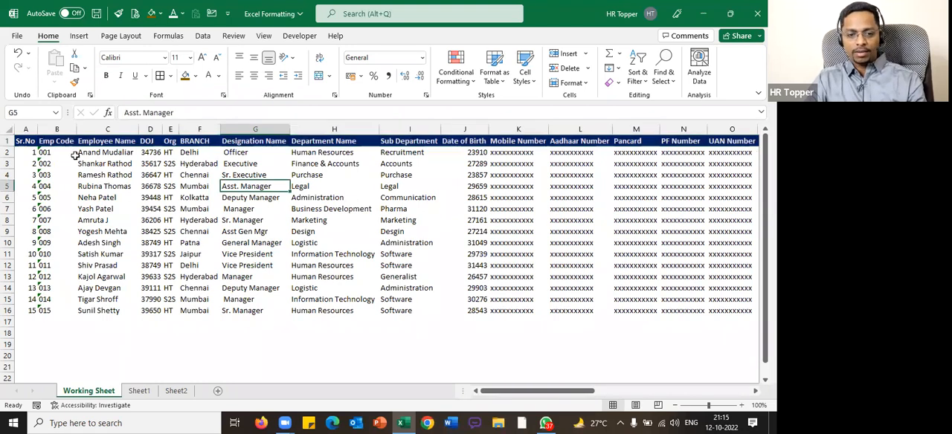
pyautogui.click(33, 142)
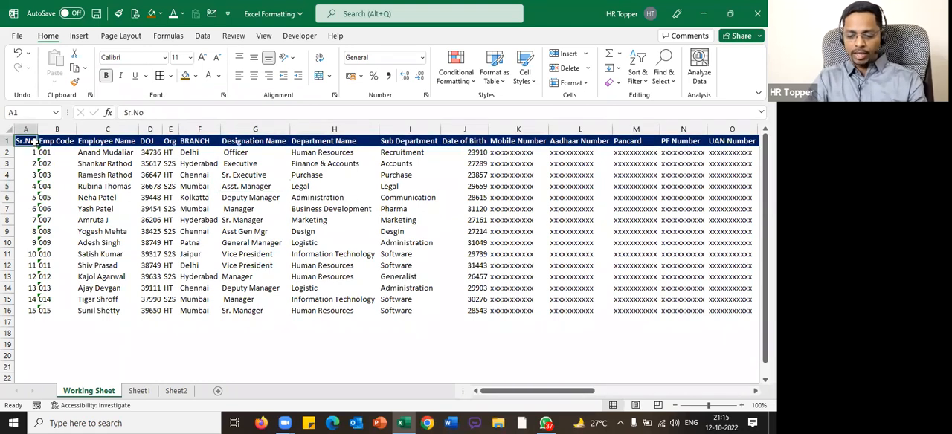
pyautogui.hotkey('ctrl', 'a')
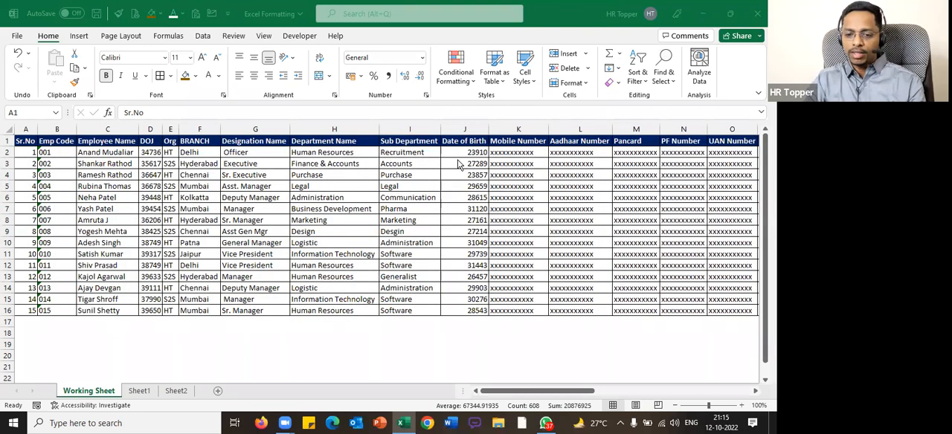
pyautogui.click(198, 198)
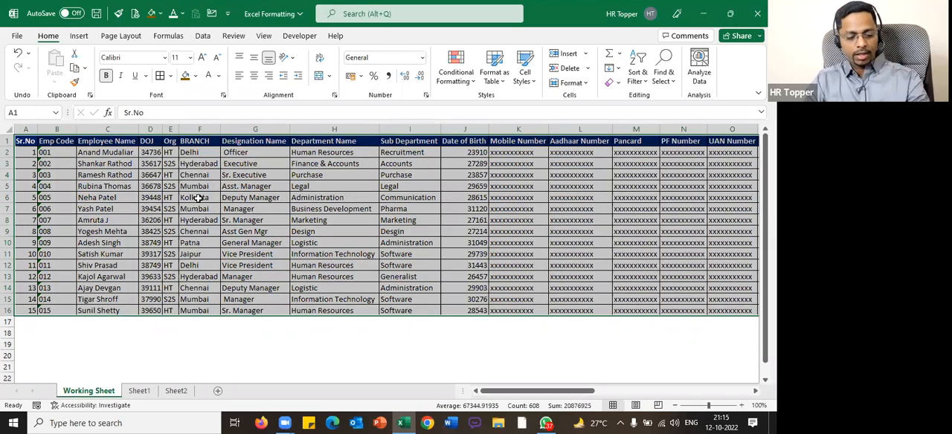
# Open the Format Cells dialog for the selected table to view its number categories and close it
pyautogui.hotkey('ctrl', '1')
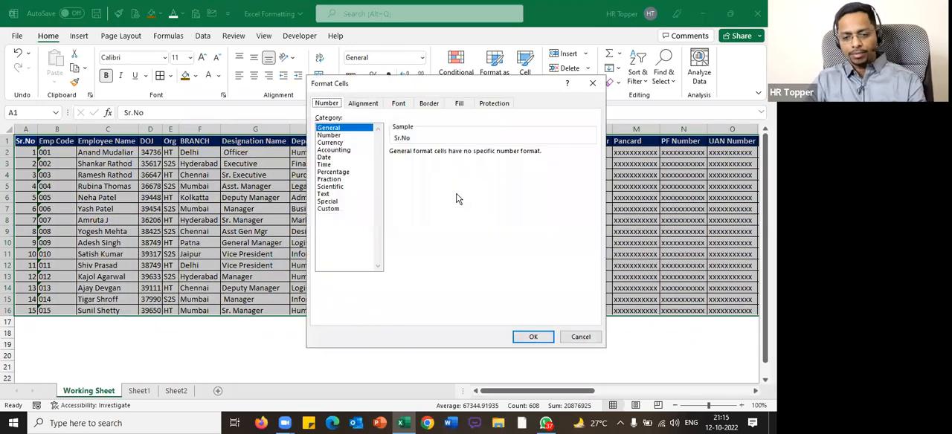
pyautogui.press('Escape')
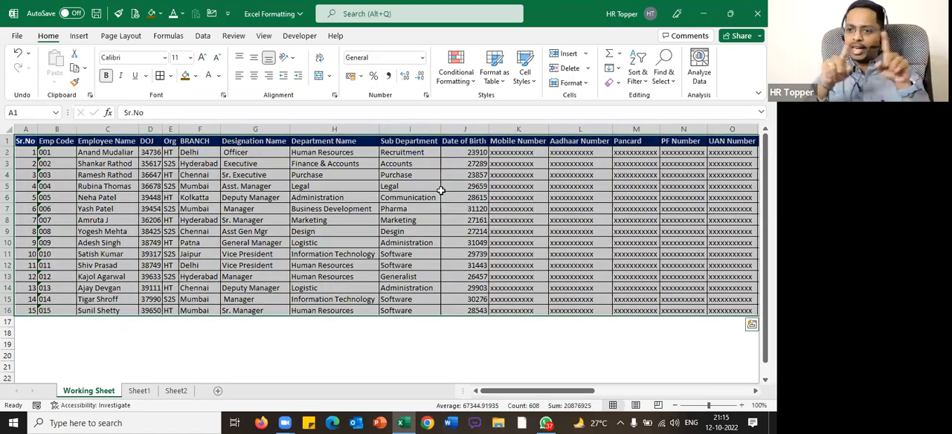
pyautogui.hotkey('ctrl', '1')
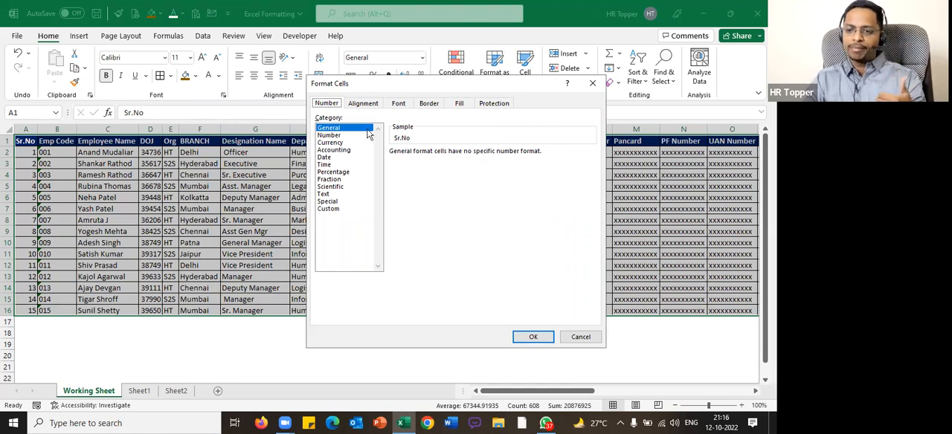
pyautogui.press('Escape')
# Add item 5, "Control 1 - Format Cell", to the list of formatting steps on Sheet1
pyautogui.click(177, 392)
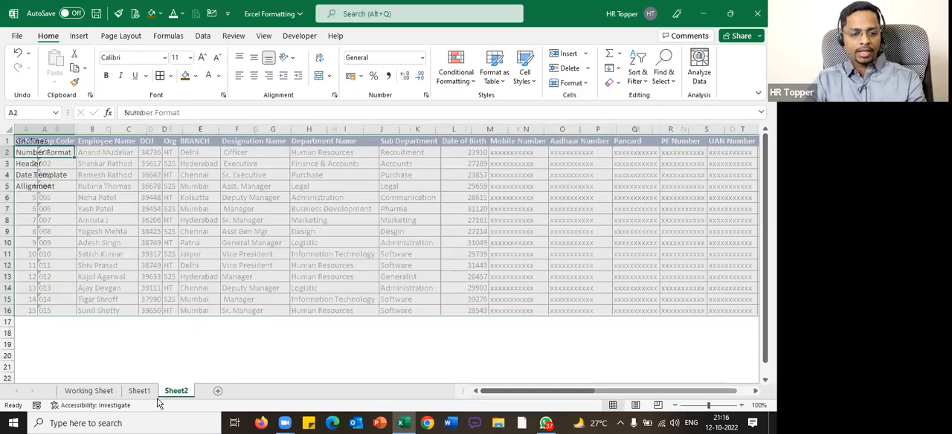
pyautogui.click(144, 392)
pyautogui.write('5')
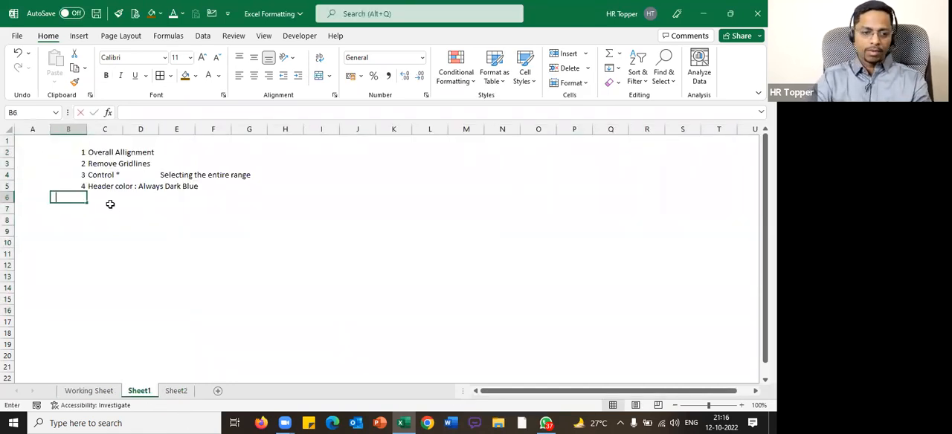
pyautogui.press('Tab')
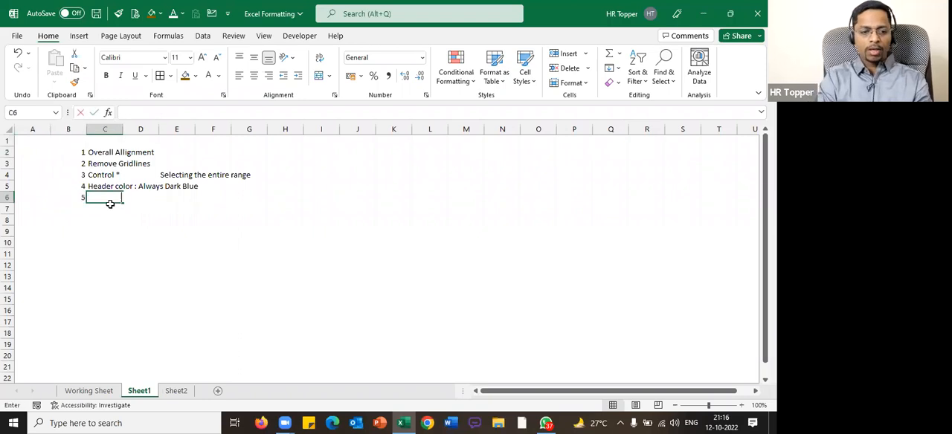
pyautogui.write('Control 1 - Format Cell')
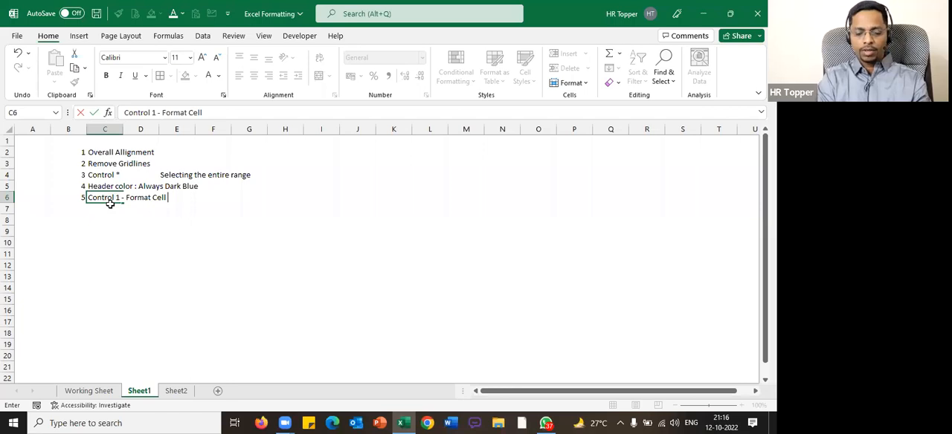
pyautogui.press('Return')
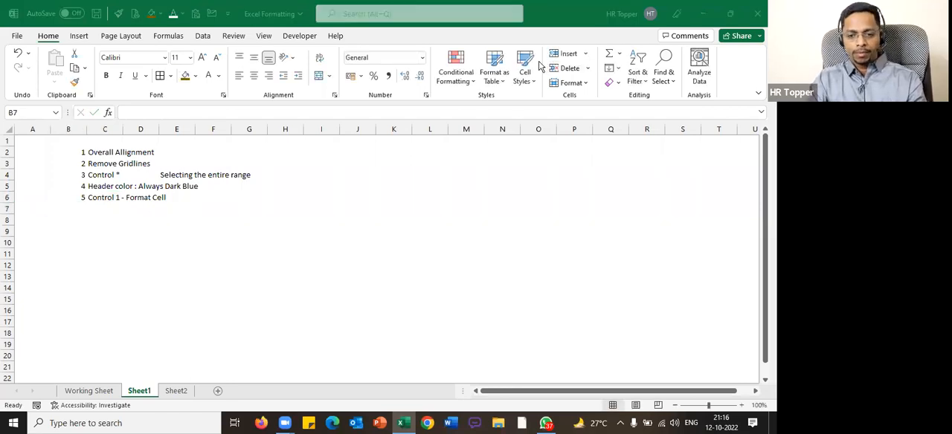
# Return to the Working Sheet and open the border settings in Format Cells for the selected employee table
pyautogui.click(89, 390)
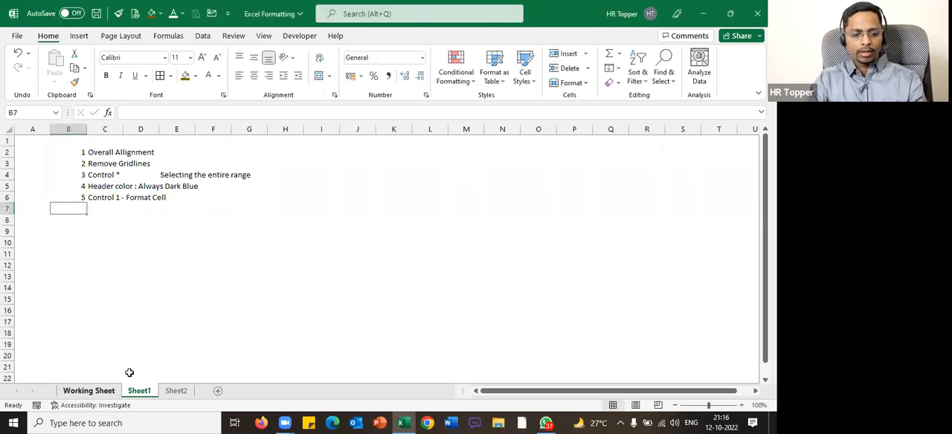
pyautogui.hotkey('ctrl', '1')
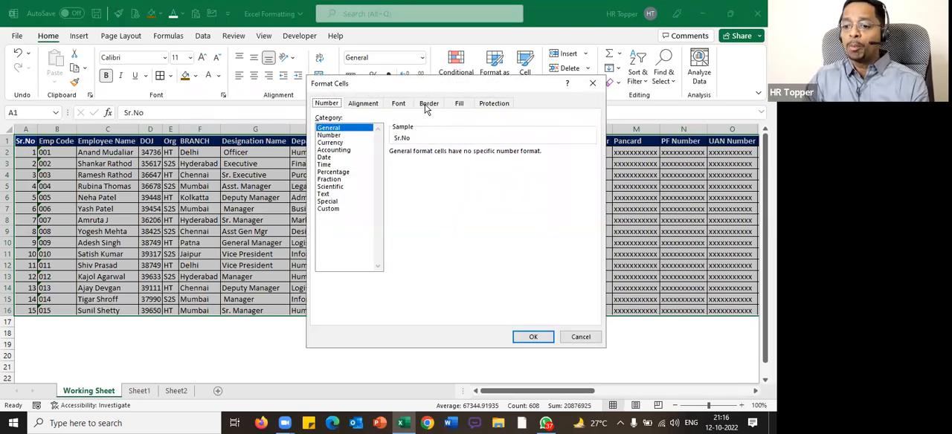
pyautogui.click(427, 106)
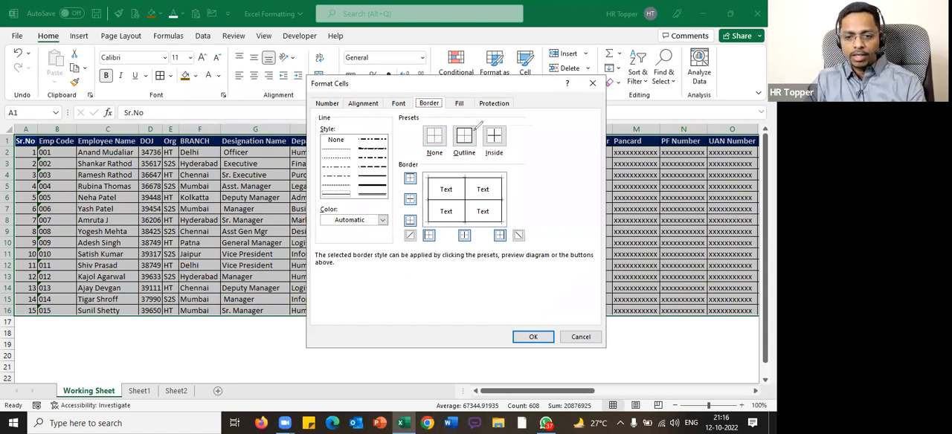
pyautogui.moveTo(443, 92); pyautogui.dragTo(446, 94)
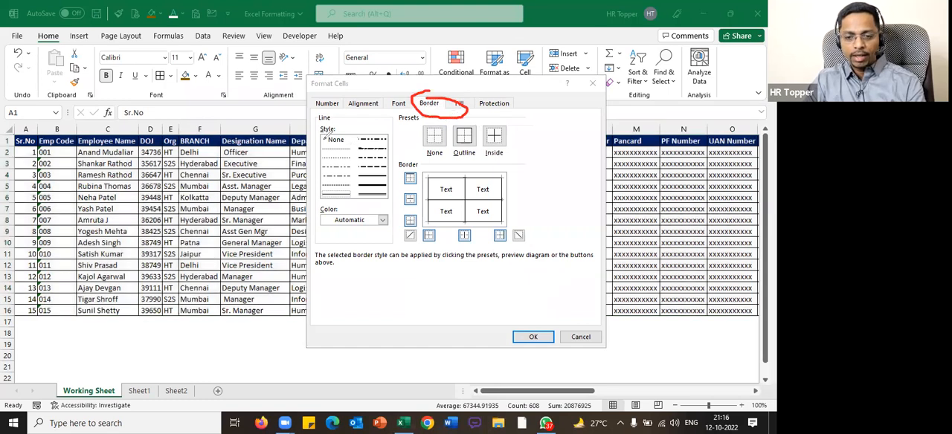
pyautogui.moveTo(320, 146)
pyautogui.mouseDown()
pyautogui.moveTo(351, 138)
pyautogui.moveTo(322, 136)
pyautogui.mouseUp()
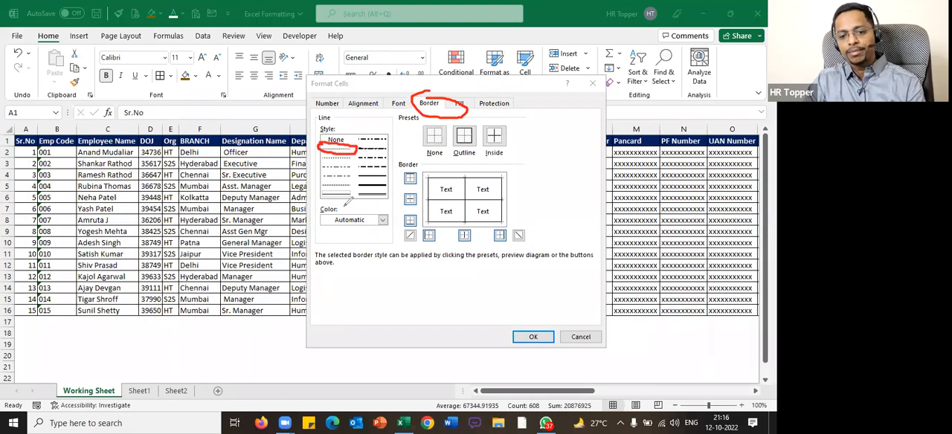
pyautogui.moveTo(324, 188)
pyautogui.mouseDown()
pyautogui.moveTo(352, 198)
pyautogui.moveTo(322, 192)
pyautogui.mouseUp()
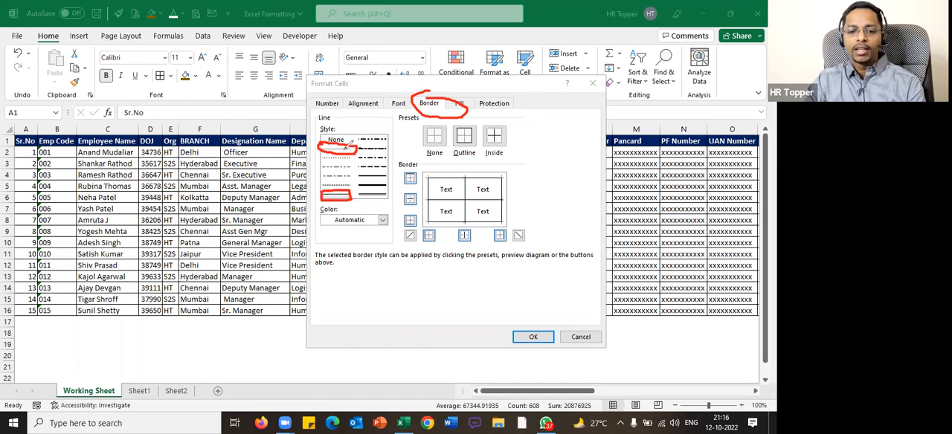
pyautogui.click(510, 105)
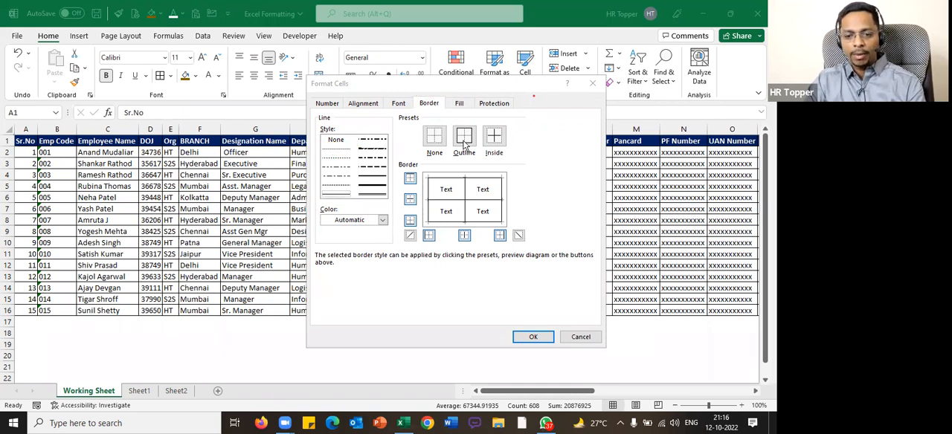
# Compare the finest dotted and thin solid line styles as outline and inside borders in the table's border preview
pyautogui.click(339, 151)
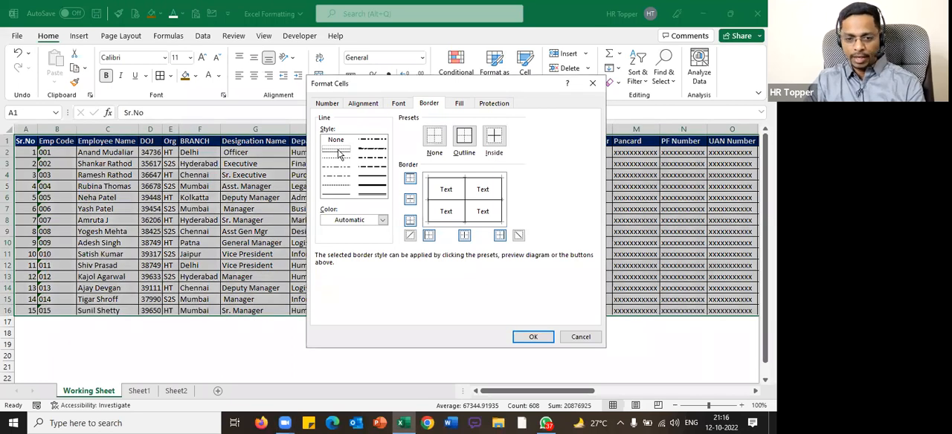
pyautogui.click(466, 142)
pyautogui.click(494, 141)
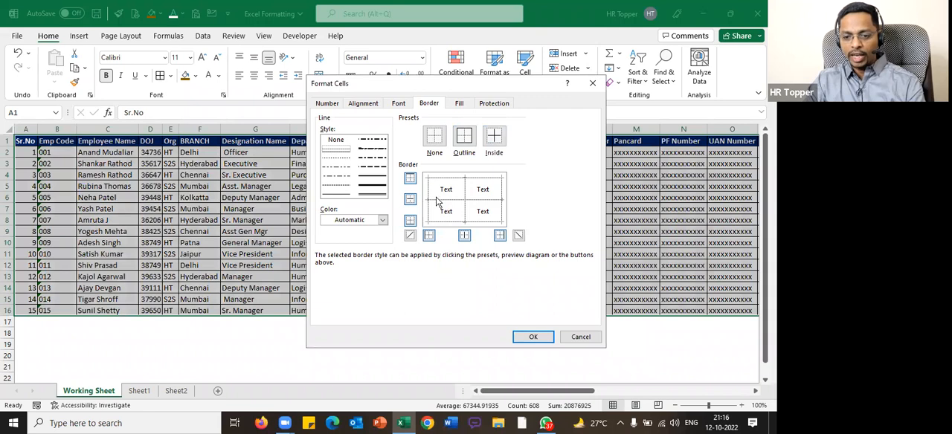
pyautogui.click(343, 196)
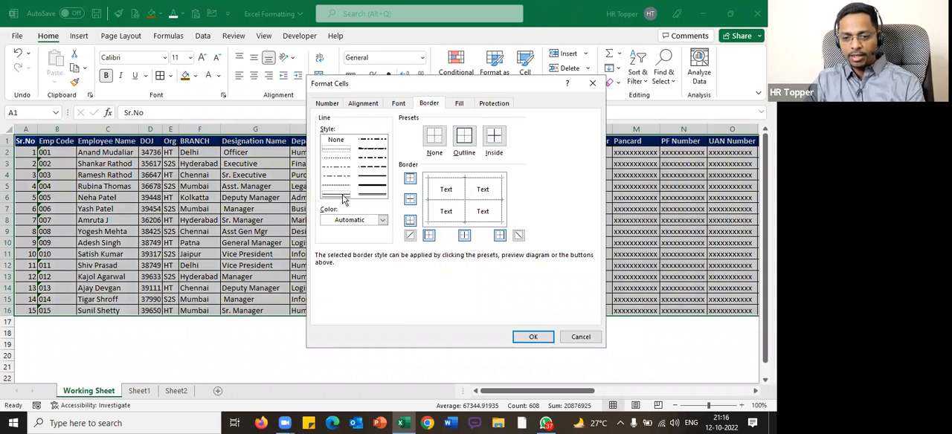
pyautogui.click(342, 153)
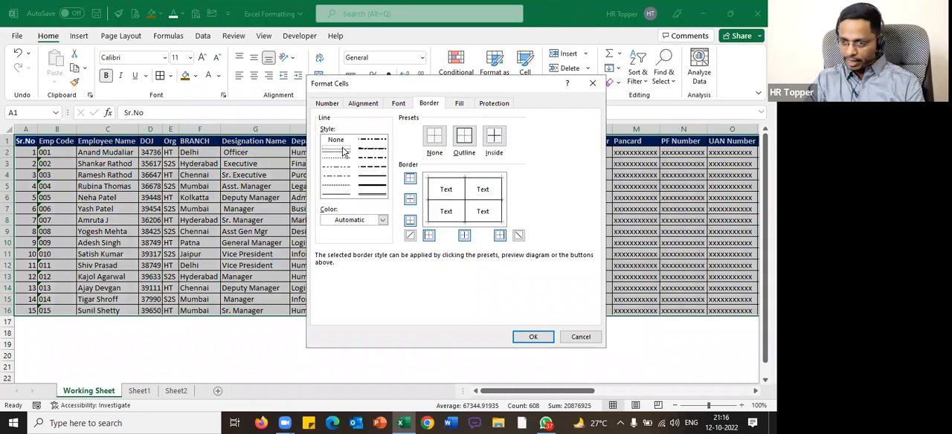
pyautogui.click(465, 139)
pyautogui.click(494, 137)
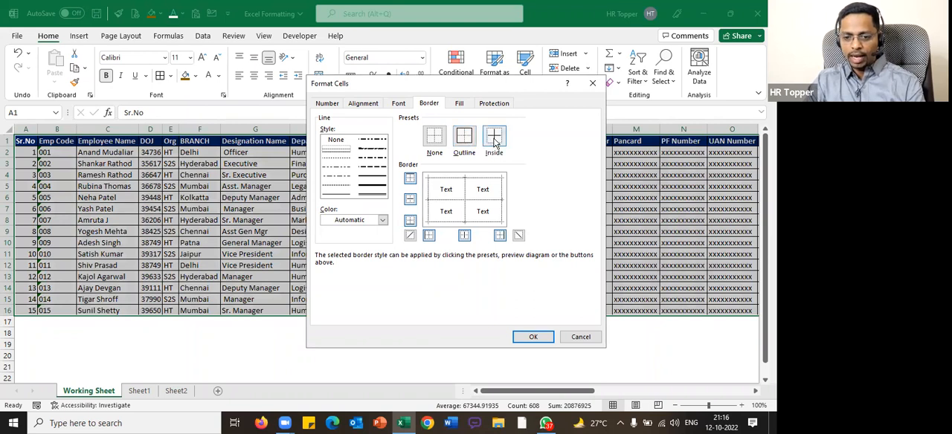
pyautogui.click(335, 193)
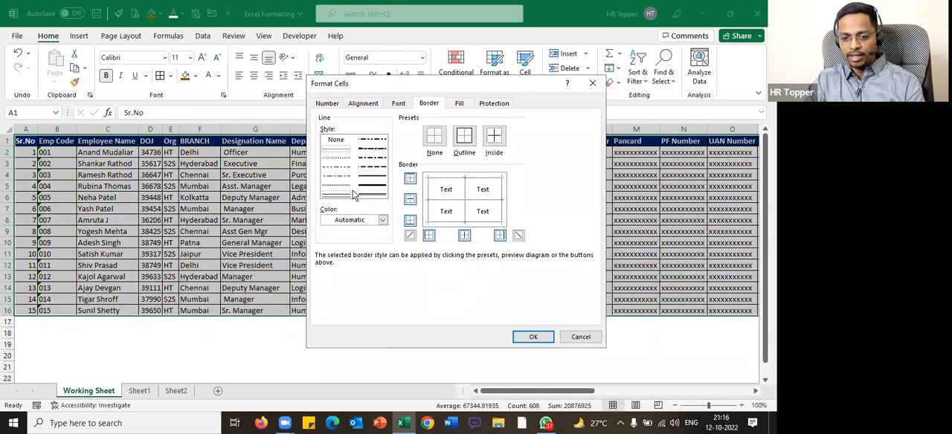
pyautogui.click(465, 137)
pyautogui.click(494, 138)
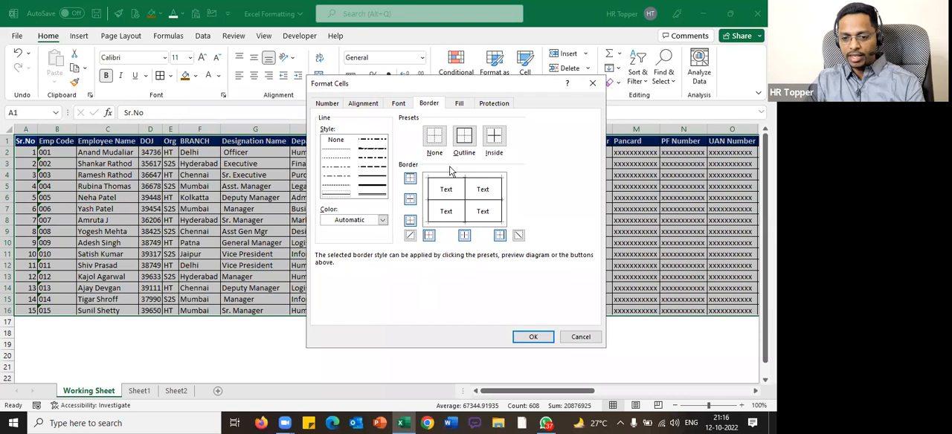
# Apply the finest dotted line style as outline and inside borders to the employee table
pyautogui.click(336, 150)
pyautogui.click(464, 136)
pyautogui.click(494, 138)
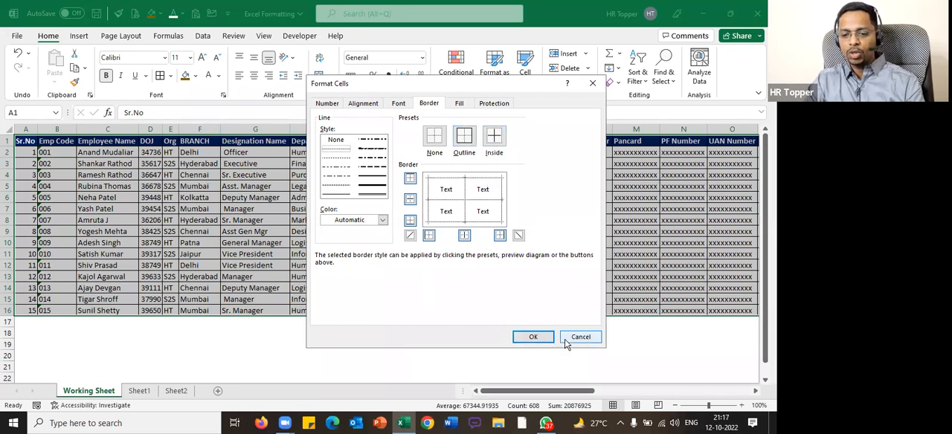
pyautogui.click(533, 337)
pyautogui.click(395, 197)
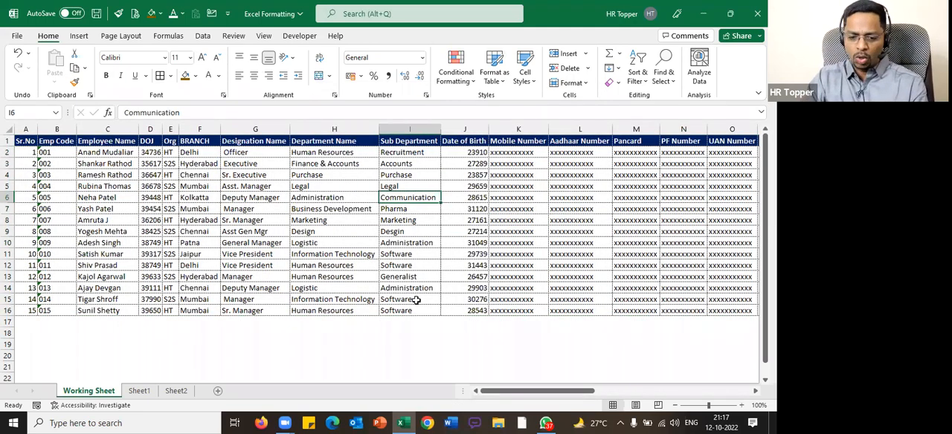
# Switch to Sheet2 and turn its gridlines on
pyautogui.scroll(-5, 416, 301)
pyautogui.click(139, 392)
pyautogui.click(176, 391)
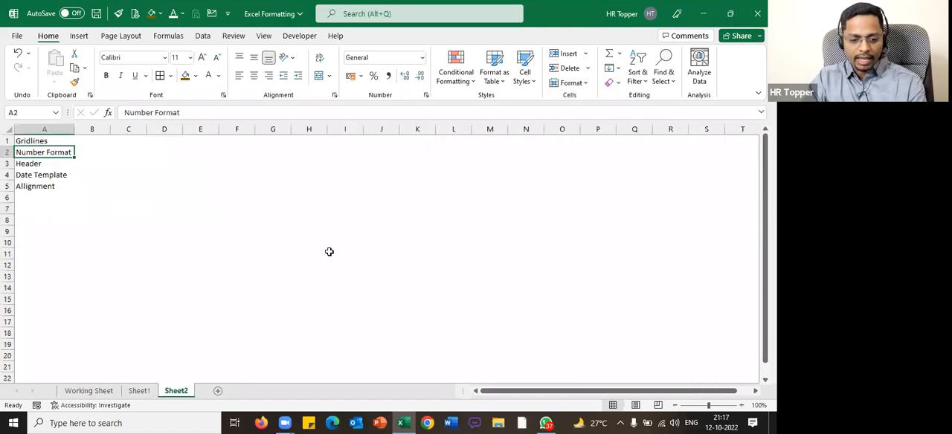
pyautogui.click(263, 35)
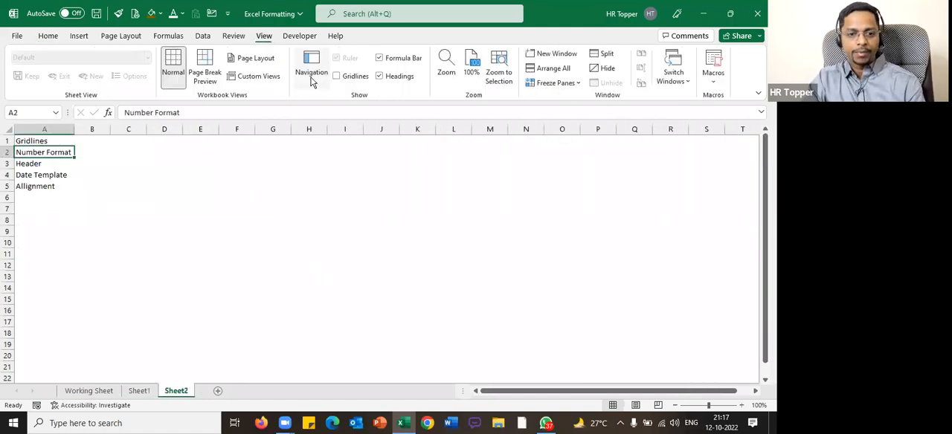
pyautogui.click(337, 76)
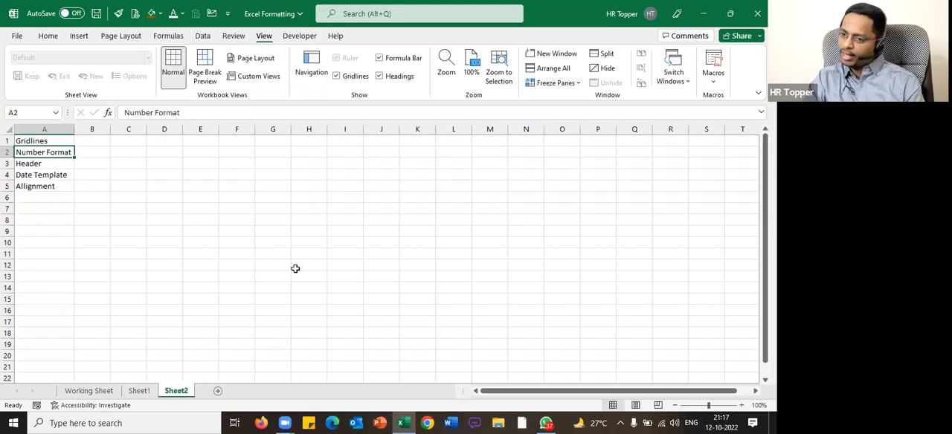
# Return to the Working Sheet, select the whole employee table and apply Blue finest dotted outline and inside borders
pyautogui.click(83, 392)
pyautogui.scroll(5, 321, 151)
pyautogui.click(325, 142)
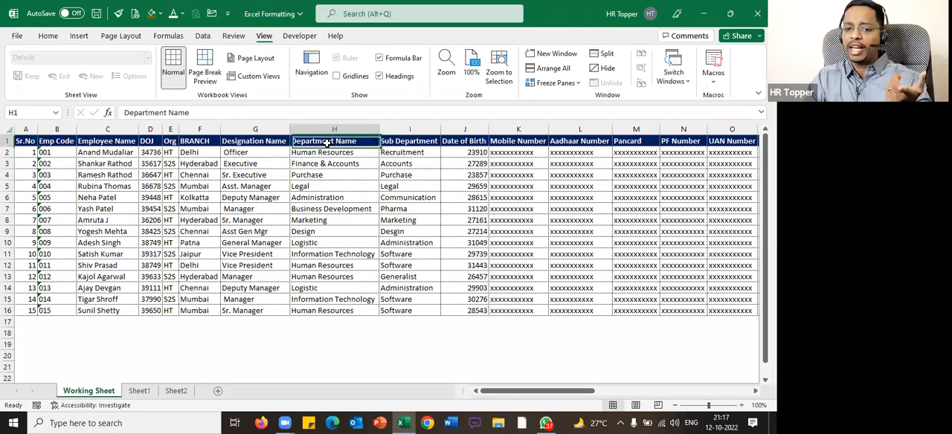
pyautogui.hotkey('ctrl', 'a')
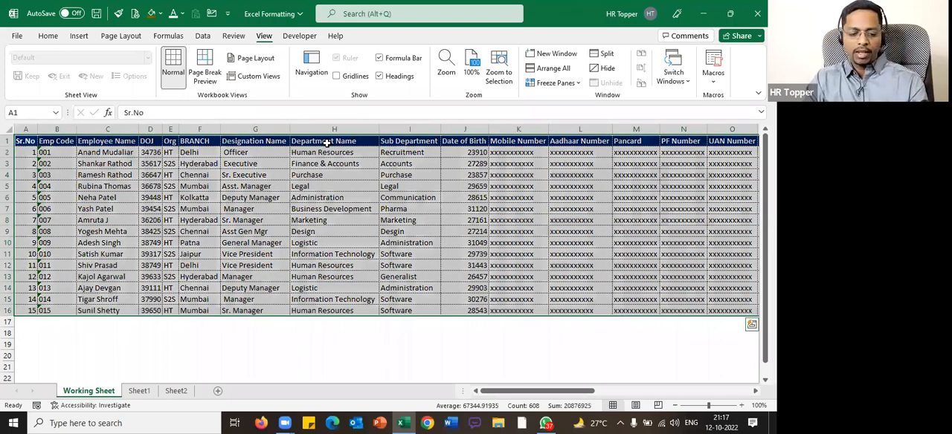
pyautogui.hotkey('ctrl', '1')
pyautogui.click(367, 223)
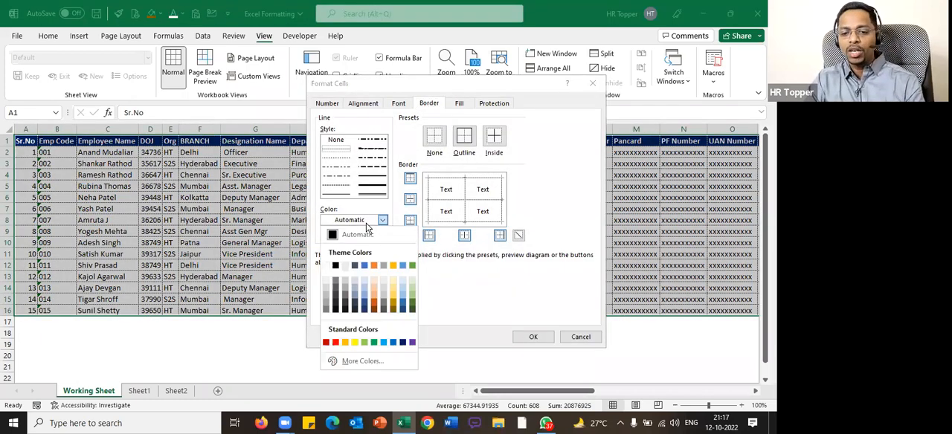
pyautogui.click(391, 344)
pyautogui.click(341, 151)
pyautogui.click(464, 136)
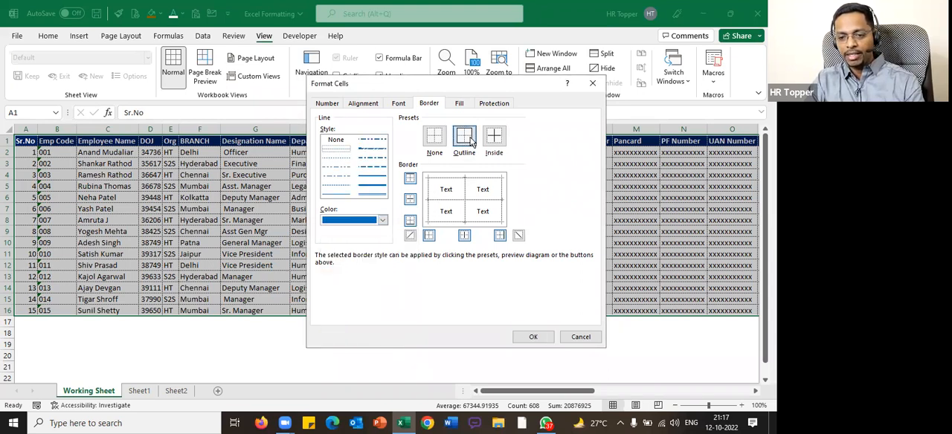
pyautogui.click(493, 143)
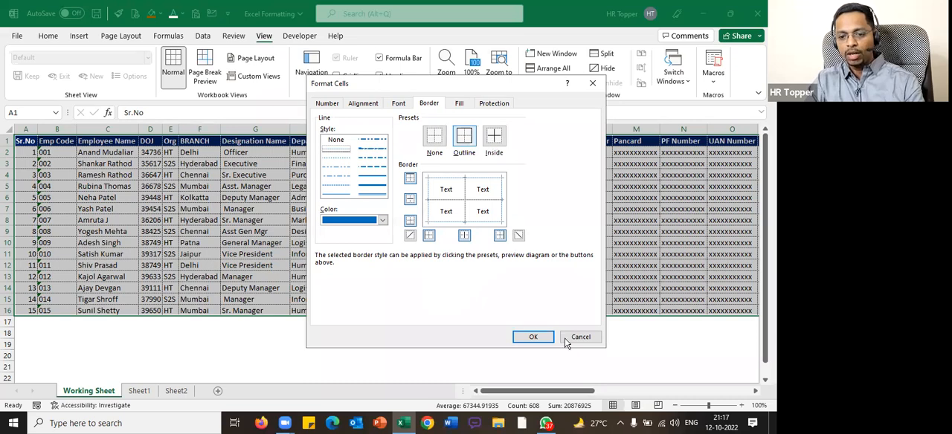
pyautogui.click(539, 338)
pyautogui.click(485, 355)
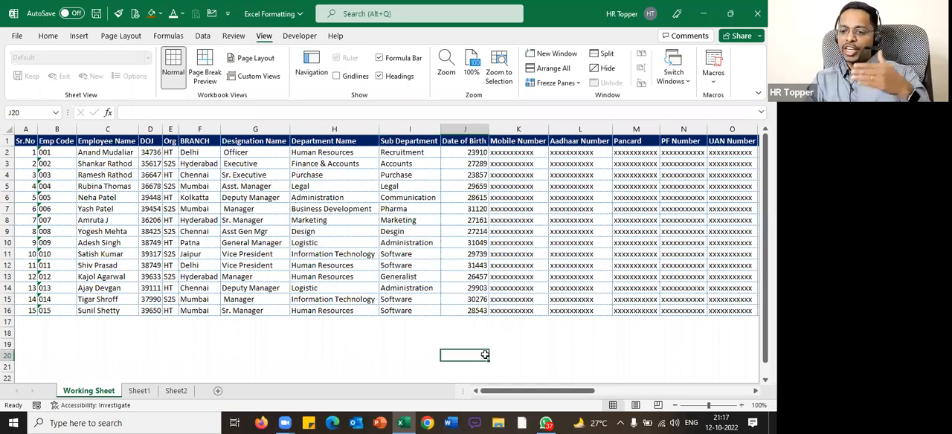
# Select the whole employee table, apply black all borders to it and undo that border change
pyautogui.click(398, 300)
pyautogui.hotkey('ctrl', 'Home')
pyautogui.hotkey('ctrl', 'shift', 'Down')
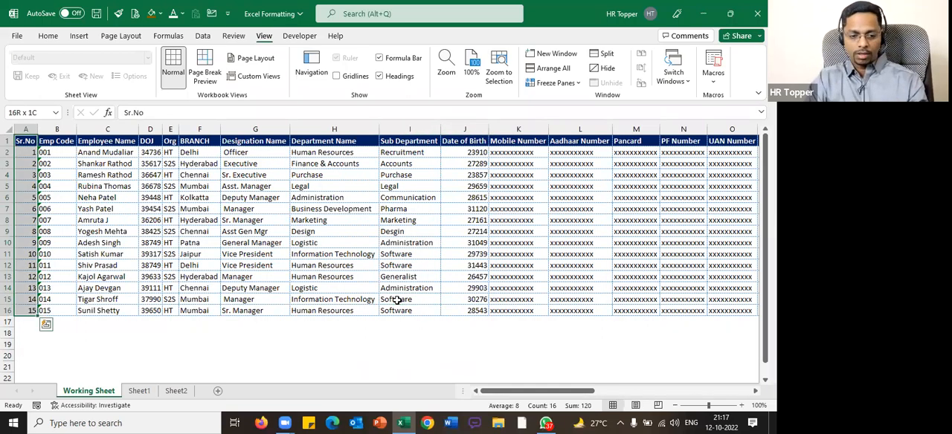
pyautogui.hotkey('ctrl', 'shift', 'Right')
pyautogui.click(49, 35)
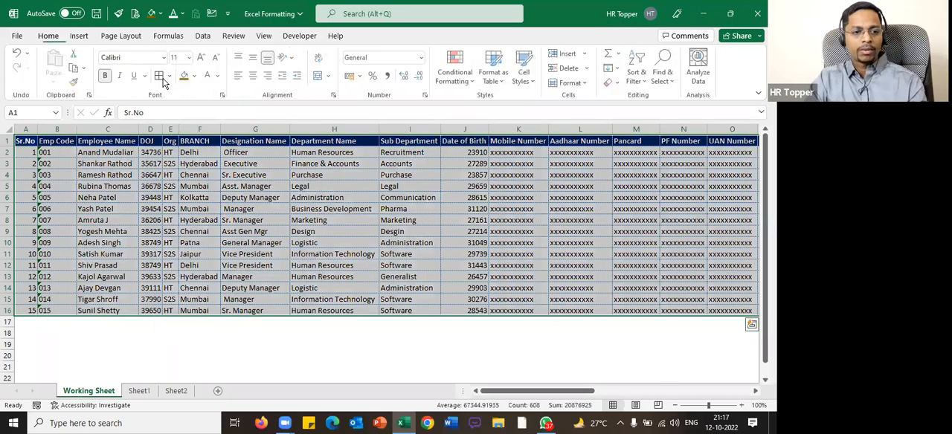
pyautogui.click(355, 346)
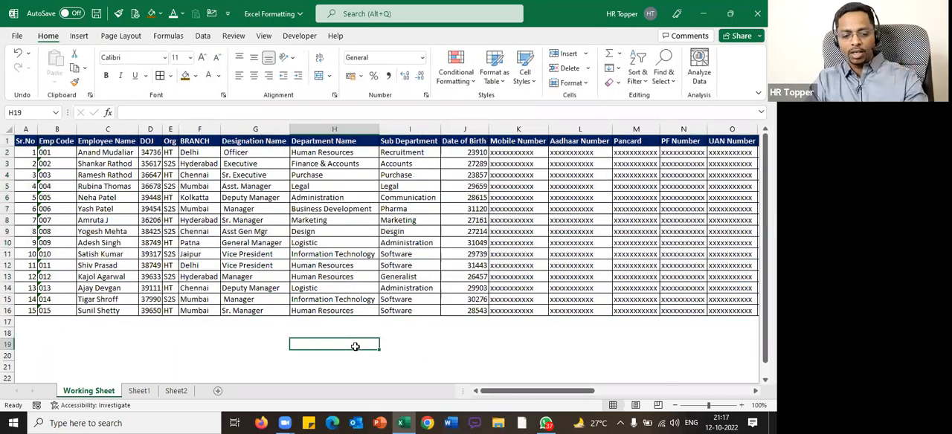
pyautogui.click(428, 344)
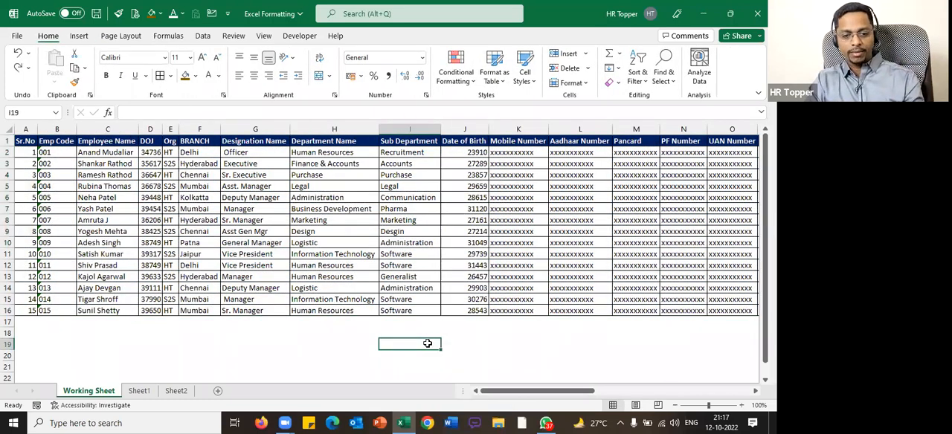
pyautogui.hotkey('ctrl', 'z')
pyautogui.click(428, 344)
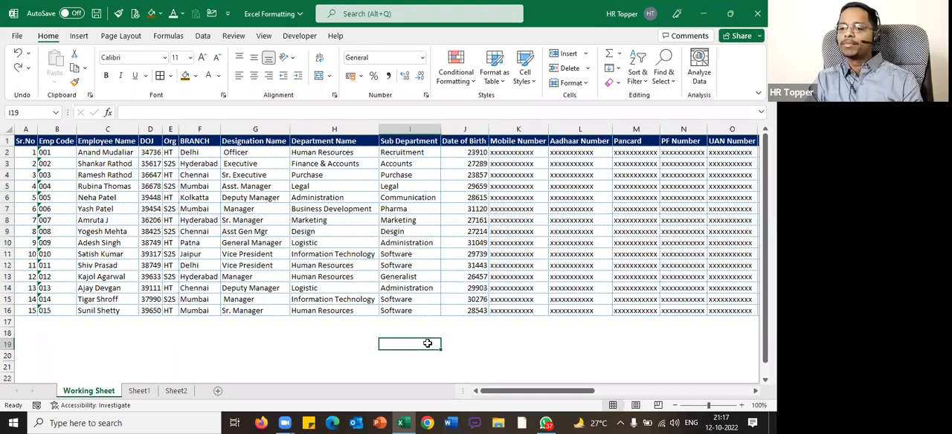
# Select the whole employee table and set its outline and inside borders to the standard Light Blue with the finest dotted line
pyautogui.press('Left')
pyautogui.press('Up')
pyautogui.press('Up')
pyautogui.press('Up')
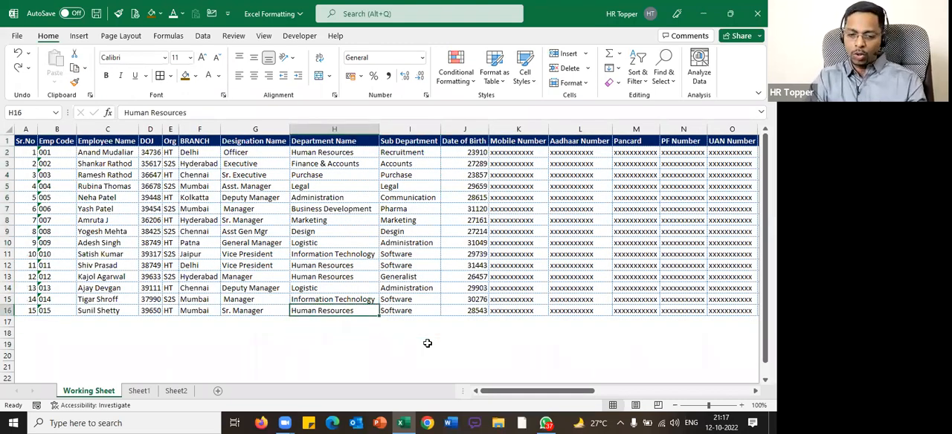
pyautogui.hotkey('ctrl', 'a')
pyautogui.hotkey('ctrl', '1')
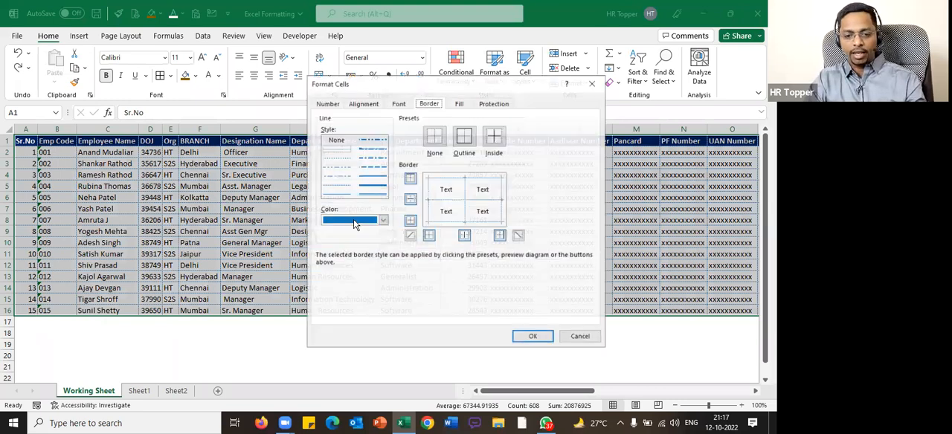
pyautogui.click(355, 223)
pyautogui.click(387, 345)
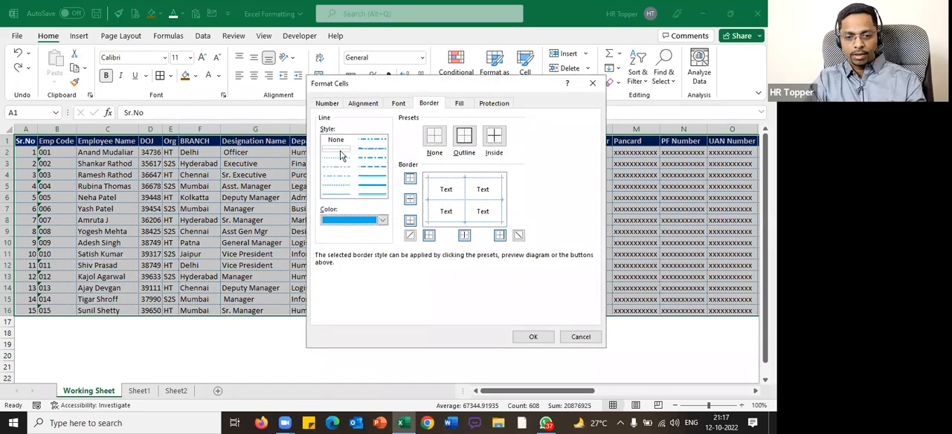
pyautogui.click(463, 142)
pyautogui.click(490, 143)
pyautogui.click(528, 338)
pyautogui.click(362, 343)
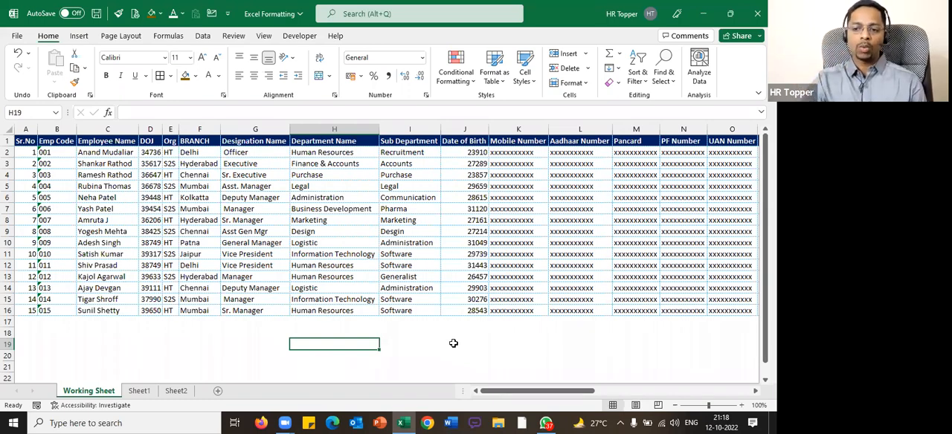
# Alternate the whole employee table between black all borders and the light blue borders to compare them
pyautogui.click(319, 231)
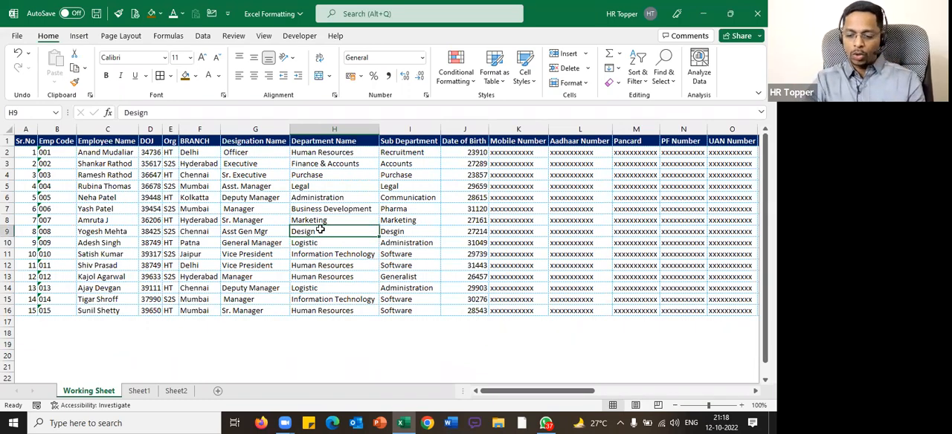
pyautogui.hotkey('ctrl', 'a')
pyautogui.click(403, 255)
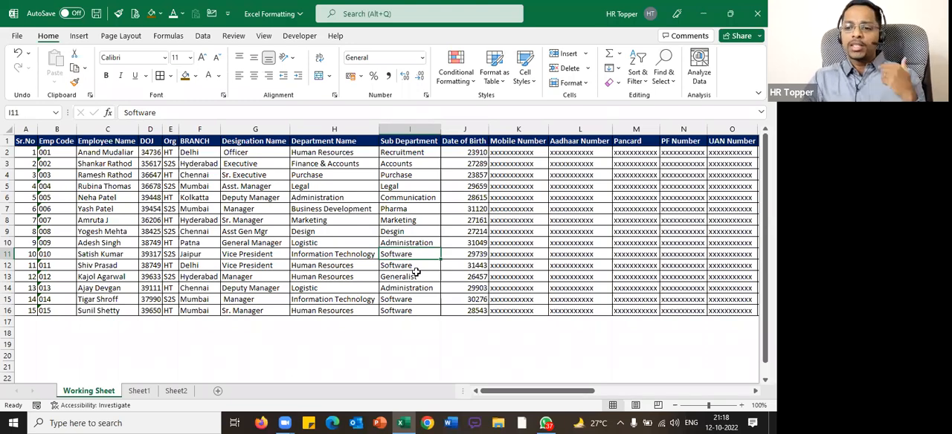
pyautogui.click(318, 229)
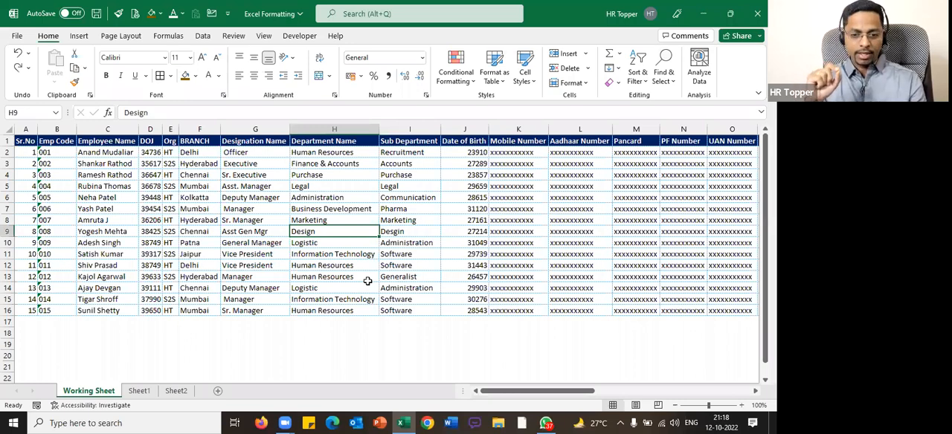
pyautogui.click(361, 256)
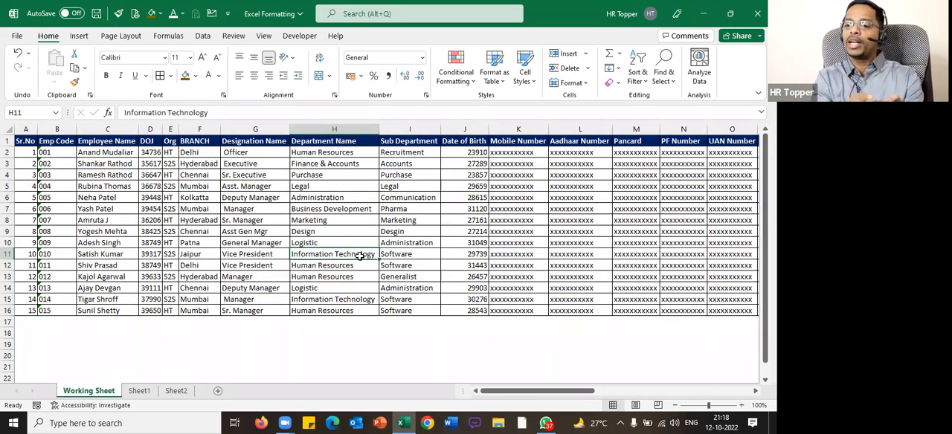
pyautogui.hotkey('ctrl', 'a')
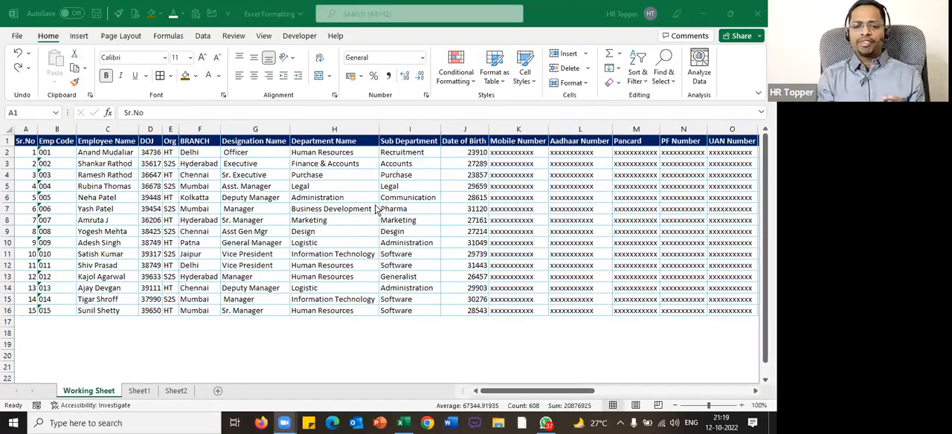
pyautogui.click(400, 156)
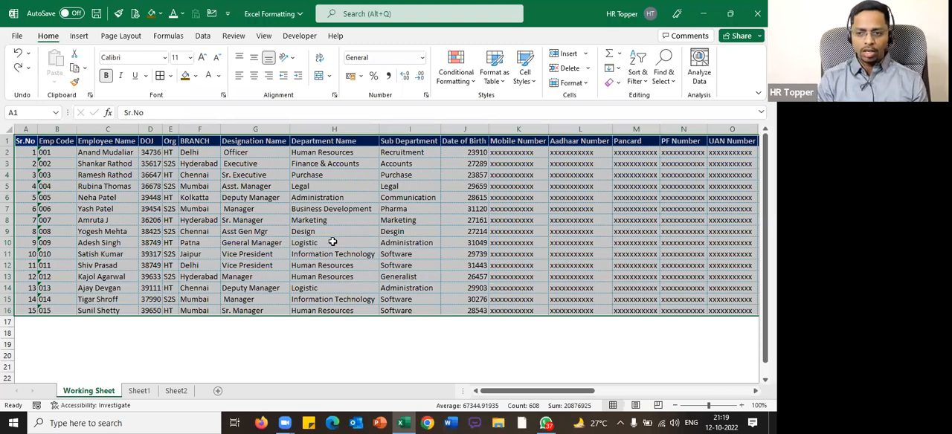
pyautogui.click(380, 232)
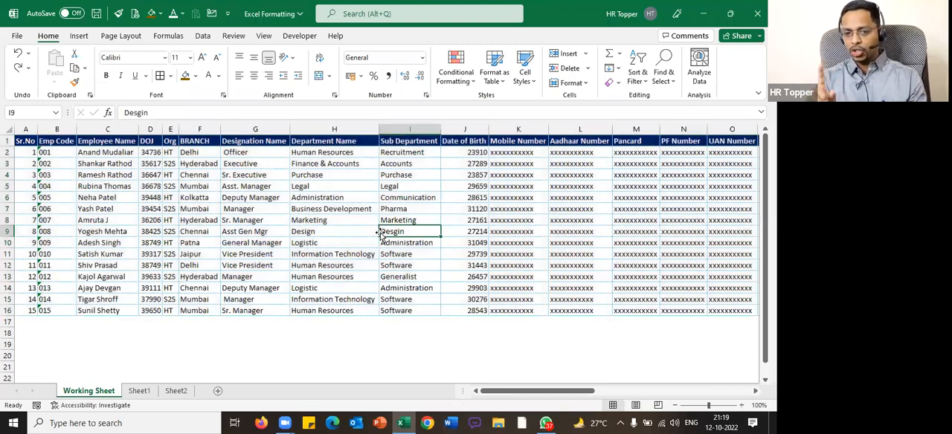
pyautogui.click(87, 155)
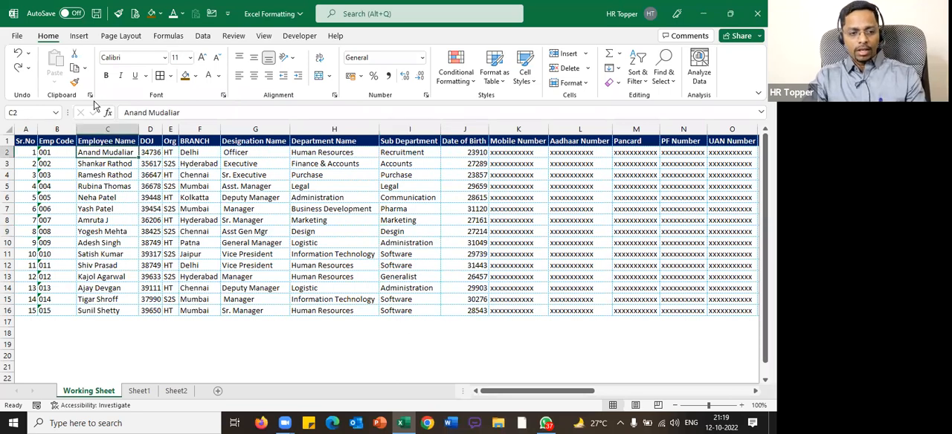
# Select the whole employee table and apply black all borders to it
pyautogui.hotkey('ctrl', 'a')
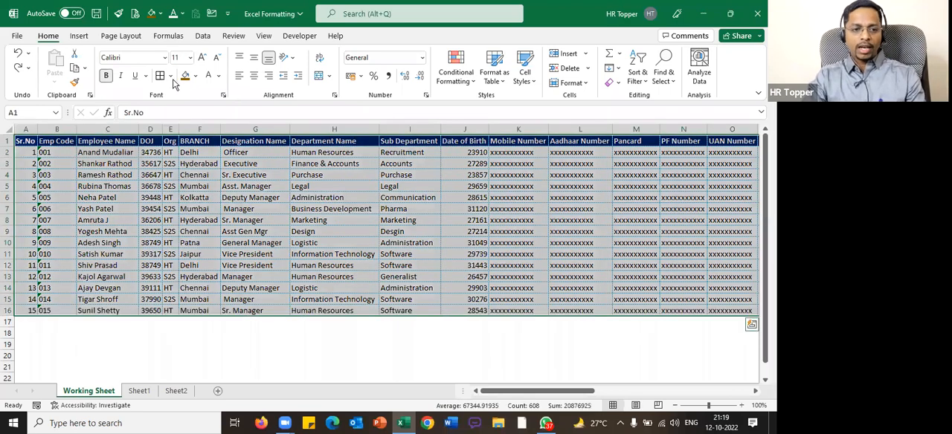
pyautogui.click(366, 254)
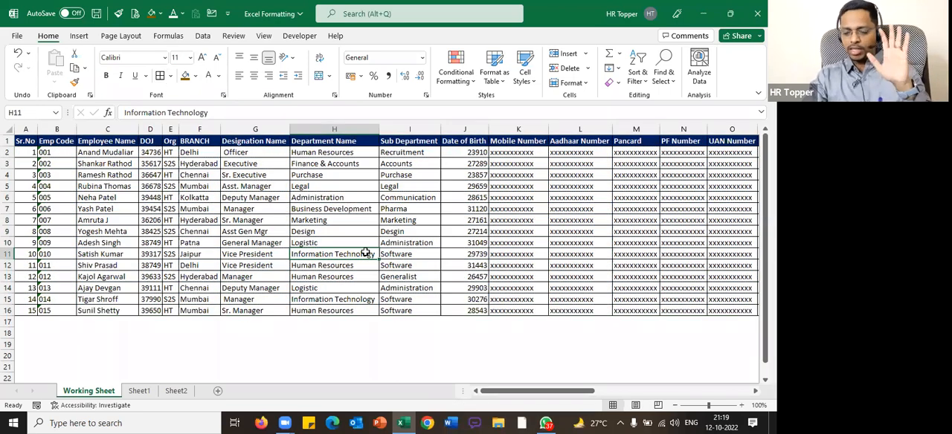
pyautogui.click(238, 230)
# Set the whole employee table's outline and inside borders to the standard Light Blue with the finest dotted line
pyautogui.click(82, 173)
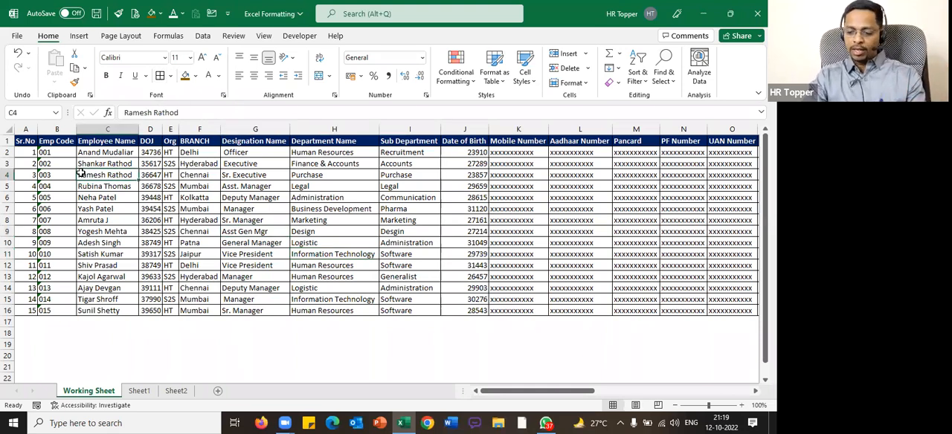
pyautogui.hotkey('ctrl', 'a')
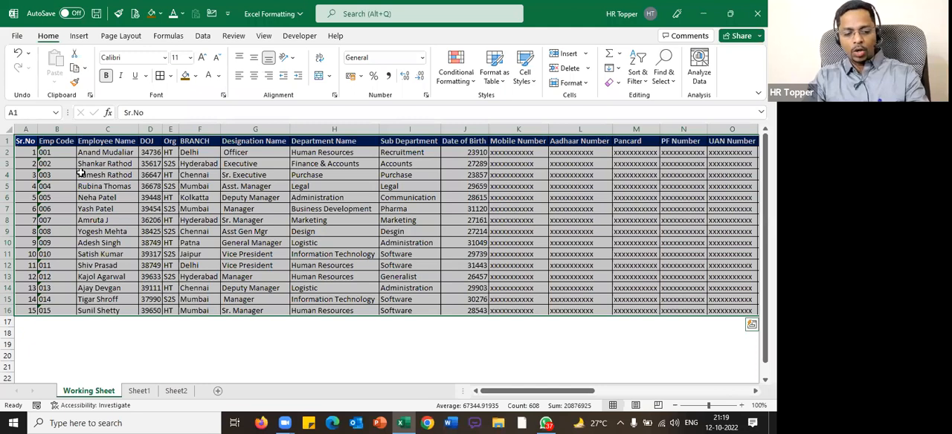
pyautogui.hotkey('ctrl', '1')
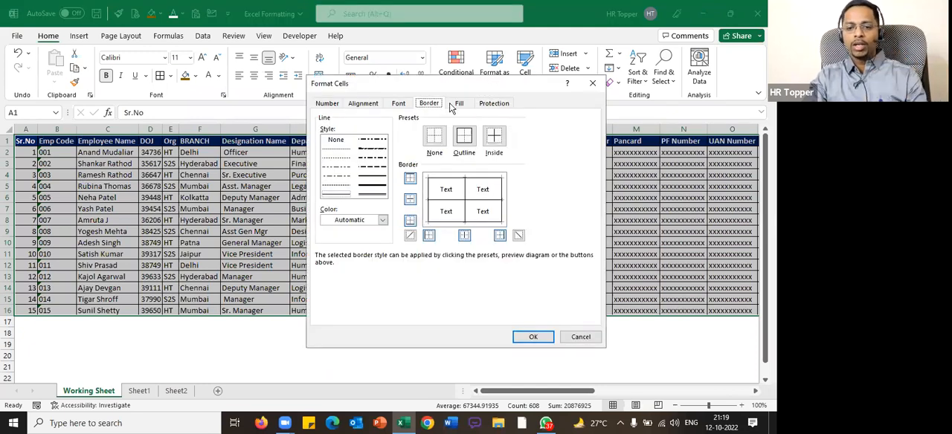
pyautogui.click(337, 152)
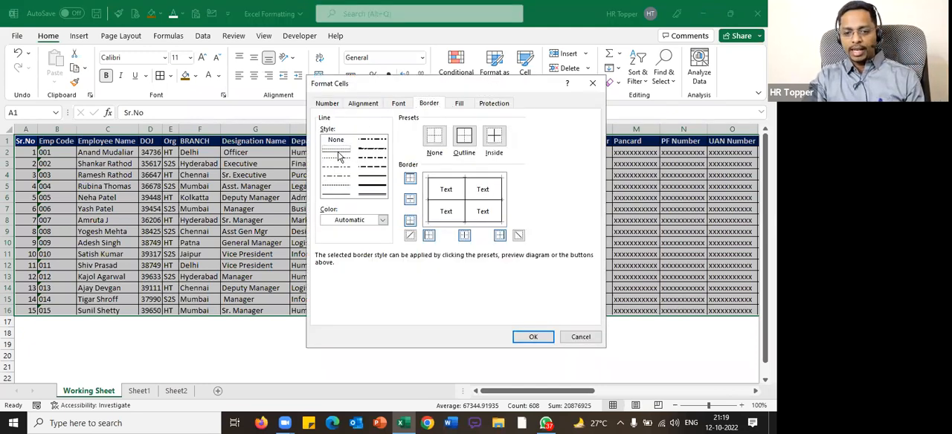
pyautogui.click(348, 221)
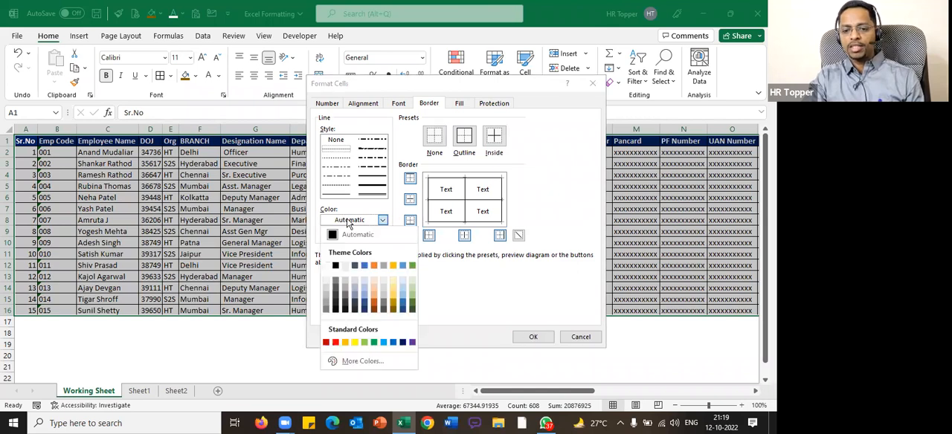
pyautogui.click(382, 343)
pyautogui.click(465, 136)
pyautogui.click(495, 138)
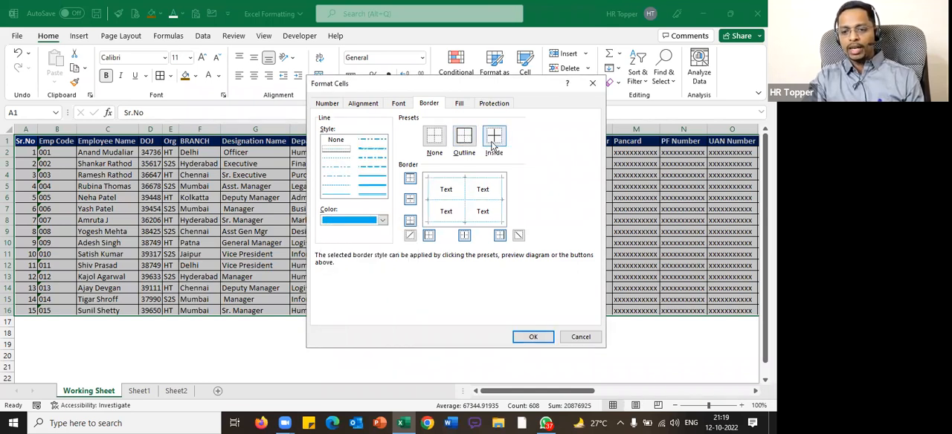
pyautogui.click(544, 336)
pyautogui.click(294, 173)
# Fill the entire header row, from Sr.No to CTC Yearly, with the darkest gold theme colour
pyautogui.click(16, 141)
pyautogui.hotkey('ctrl', 'shift', 'Right')
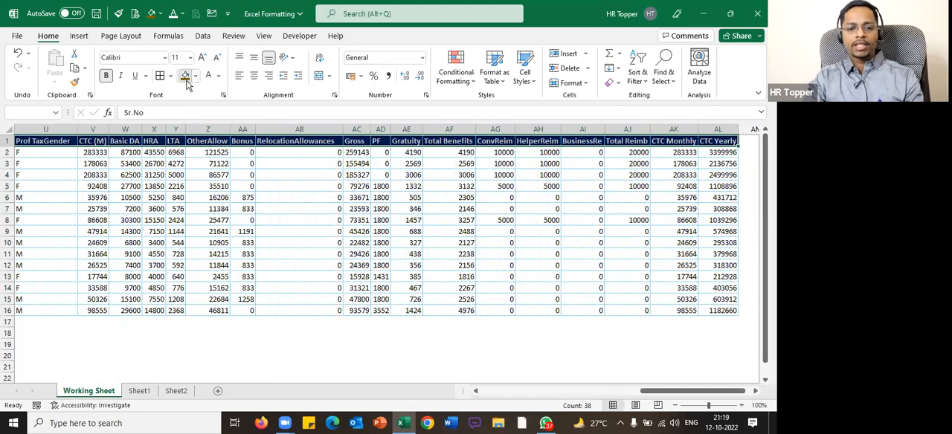
pyautogui.click(194, 76)
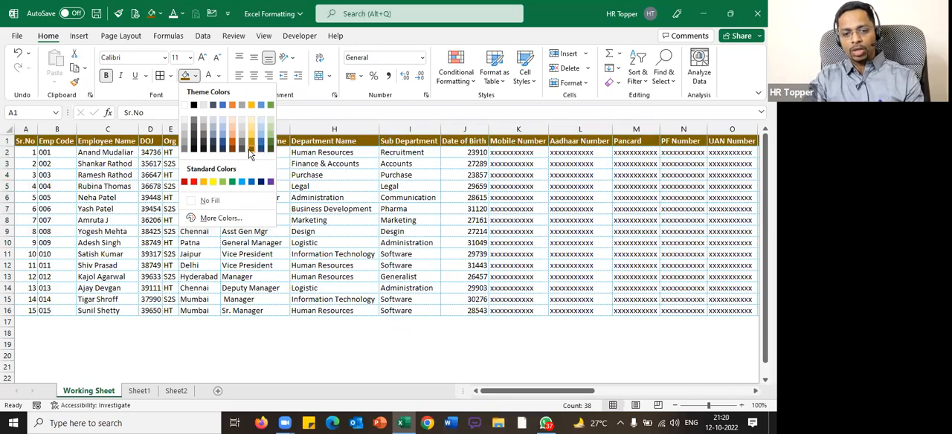
pyautogui.click(250, 153)
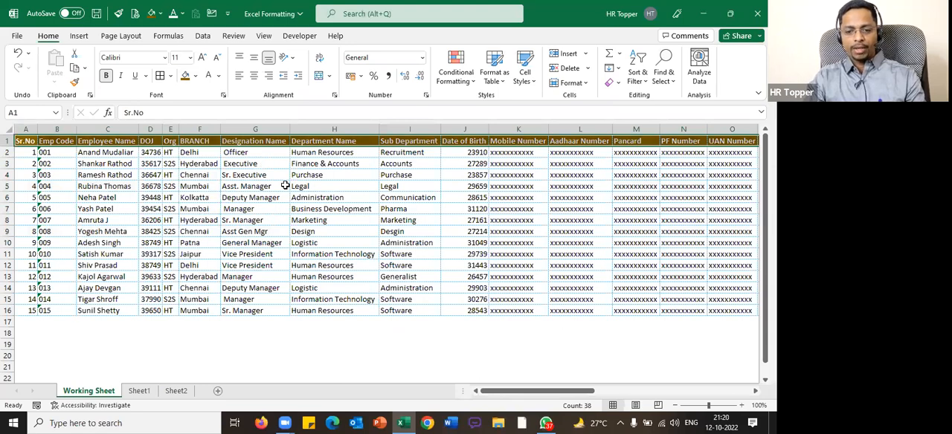
pyautogui.hotkey('ctrl', 'q')
pyautogui.press('Escape')
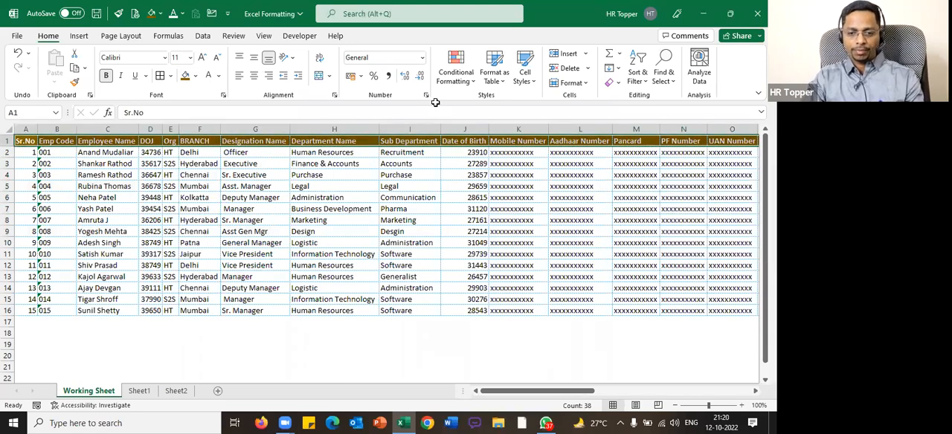
# Recolour the whole employee table's outline and inside borders to a light gold theme colour with the finest dotted line
pyautogui.hotkey('ctrl', 'a')
pyautogui.hotkey('ctrl', '1')
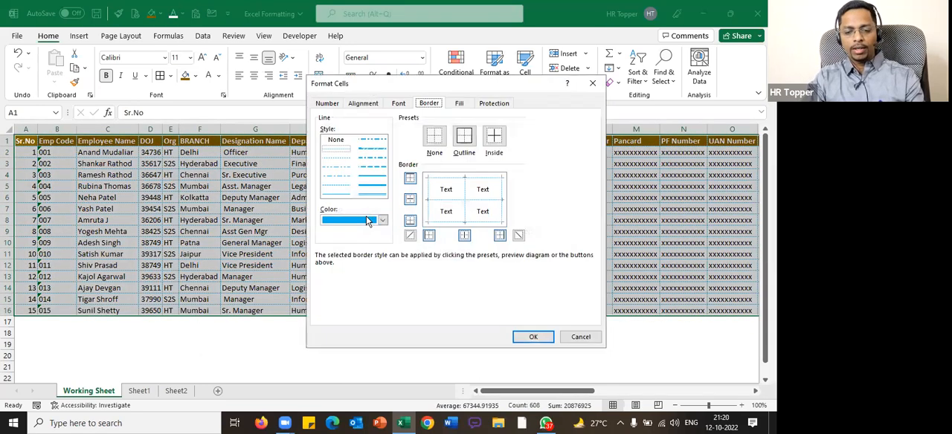
pyautogui.click(376, 221)
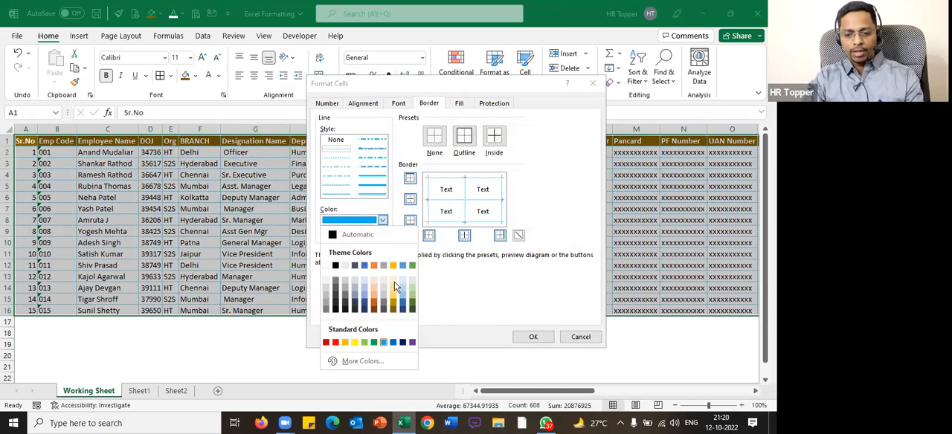
pyautogui.click(395, 292)
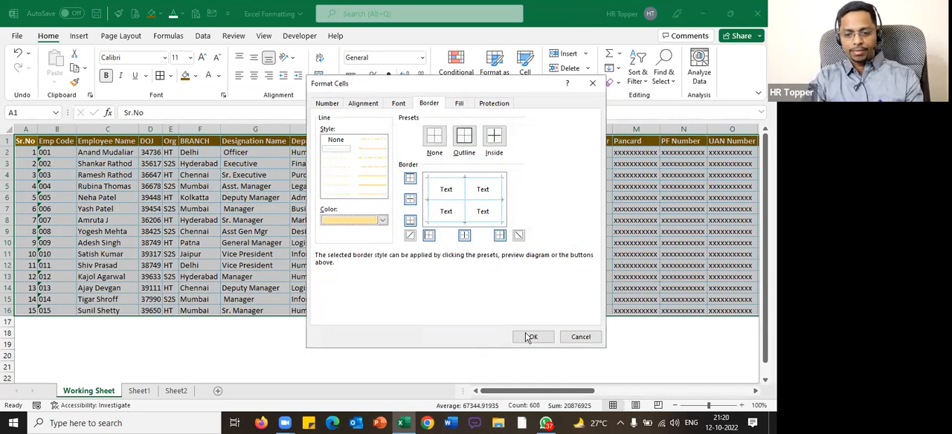
pyautogui.click(470, 141)
pyautogui.click(533, 338)
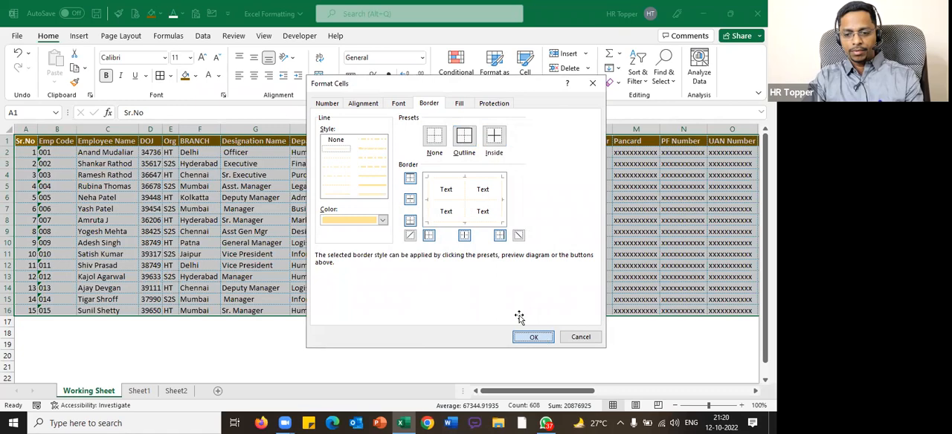
pyautogui.click(410, 341)
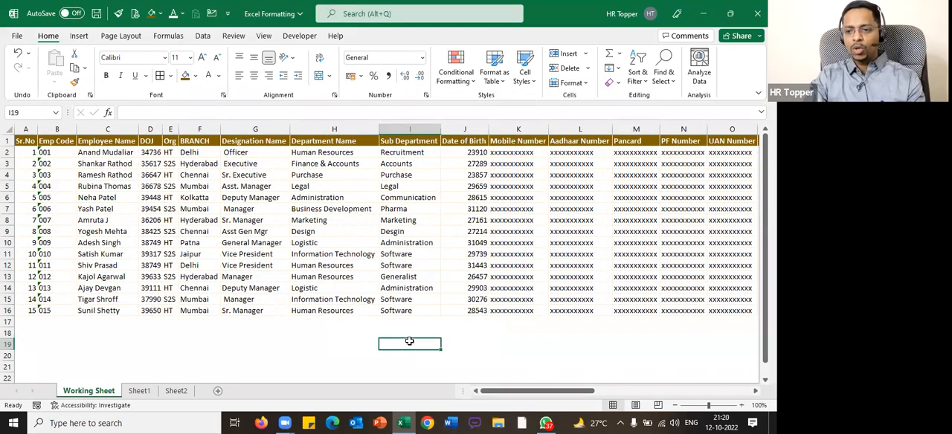
# Change the whole employee table's outline and inside borders to the next darker gold theme shade with the finest dotted line
pyautogui.click(376, 279)
pyautogui.hotkey('ctrl', 'a')
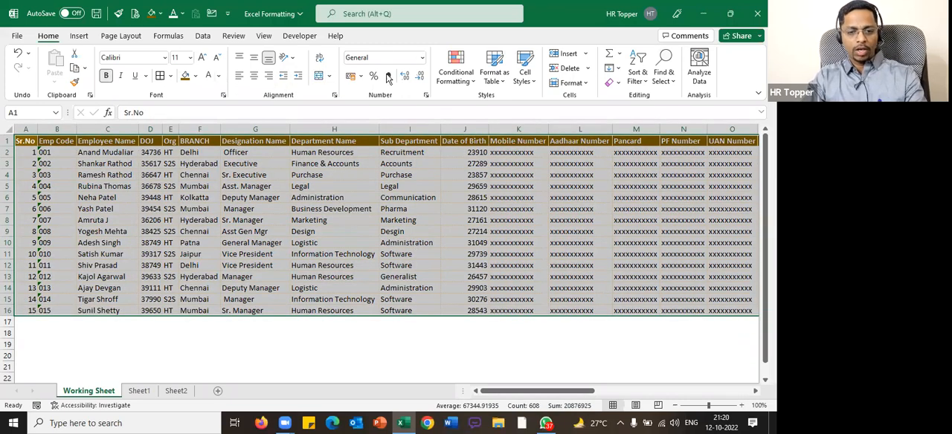
pyautogui.hotkey('ctrl', '1')
pyautogui.click(382, 222)
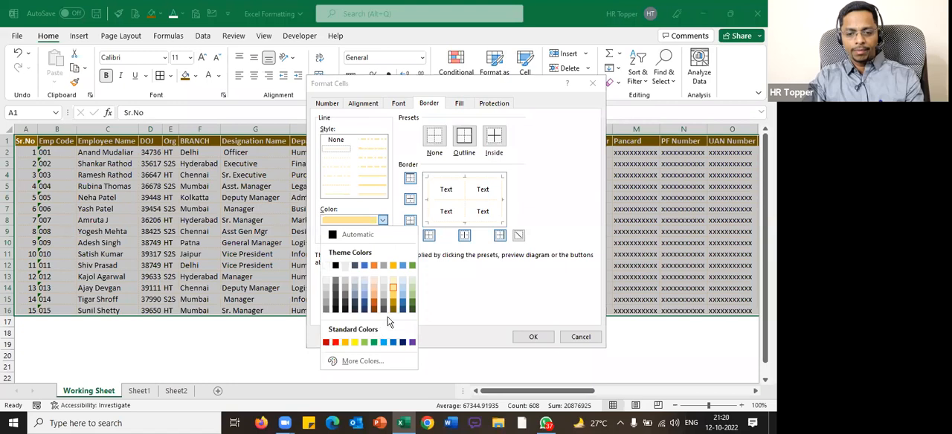
pyautogui.click(392, 297)
pyautogui.click(344, 151)
pyautogui.click(463, 140)
pyautogui.click(529, 337)
pyautogui.click(369, 231)
pyautogui.click(403, 336)
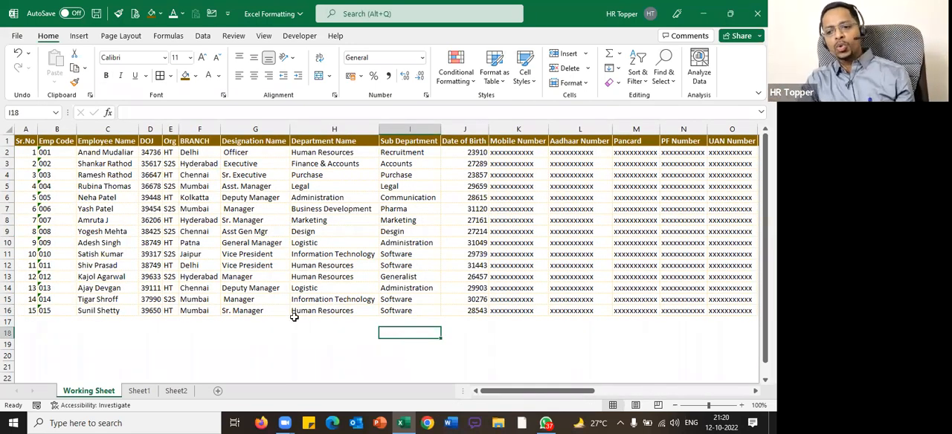
pyautogui.click(30, 140)
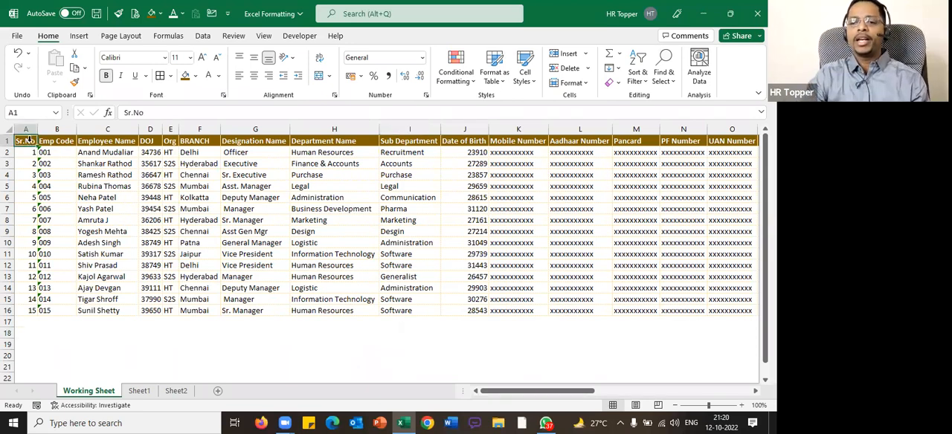
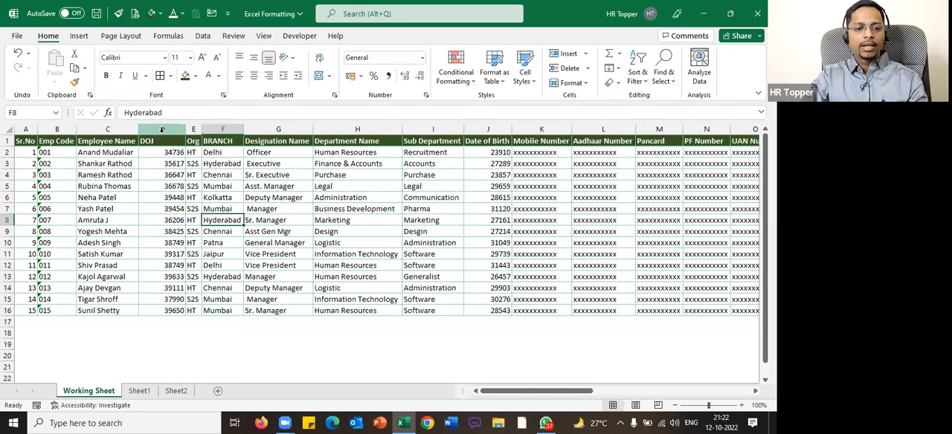
# Centre the contents of the whole DOJ column horizontally
pyautogui.click(253, 75)
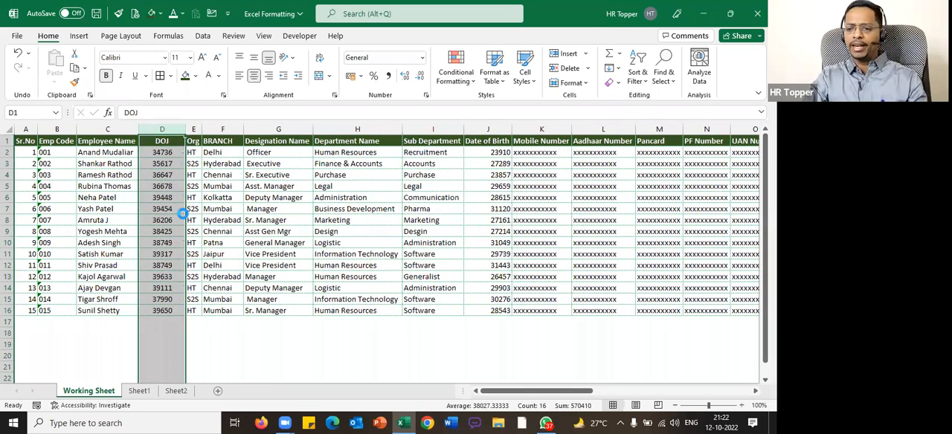
pyautogui.scroll(3, 182, 214)
pyautogui.scroll(1, 315, 251)
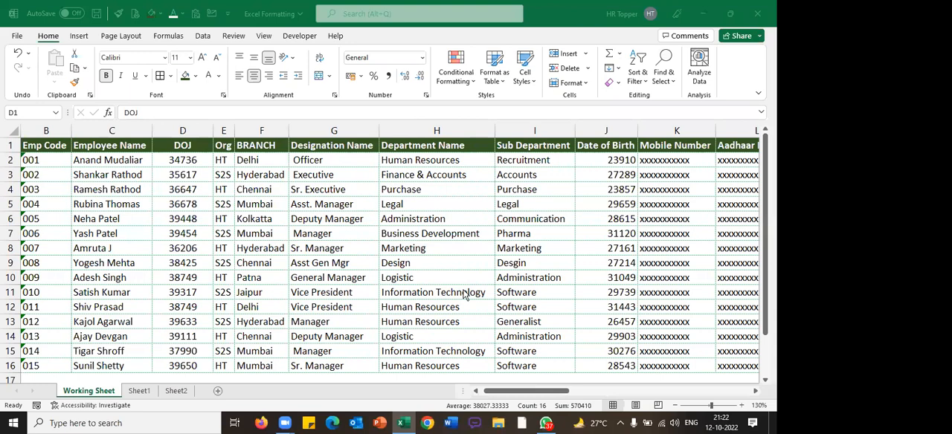
# Enter the sample dates 11.09.2023 in cell G37 and 15-Oct-22 in cell G54, well below the employee table
pyautogui.scroll(-10, 464, 295)
pyautogui.click(343, 235)
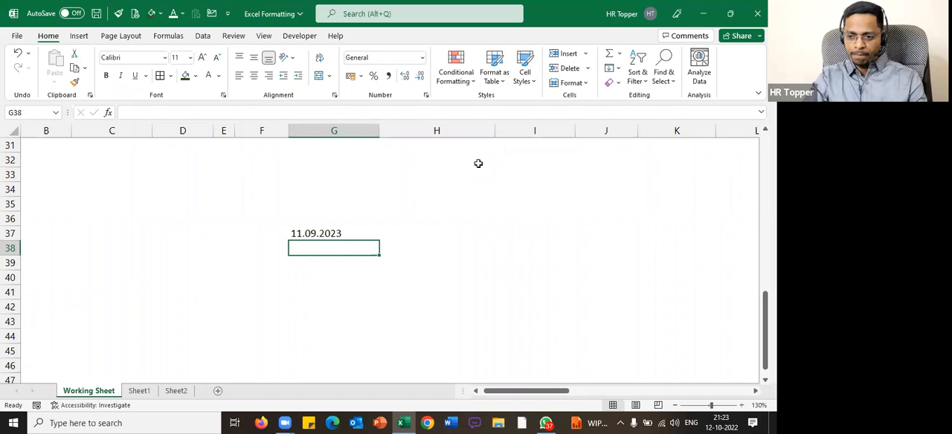
pyautogui.scroll(-5, 478, 164)
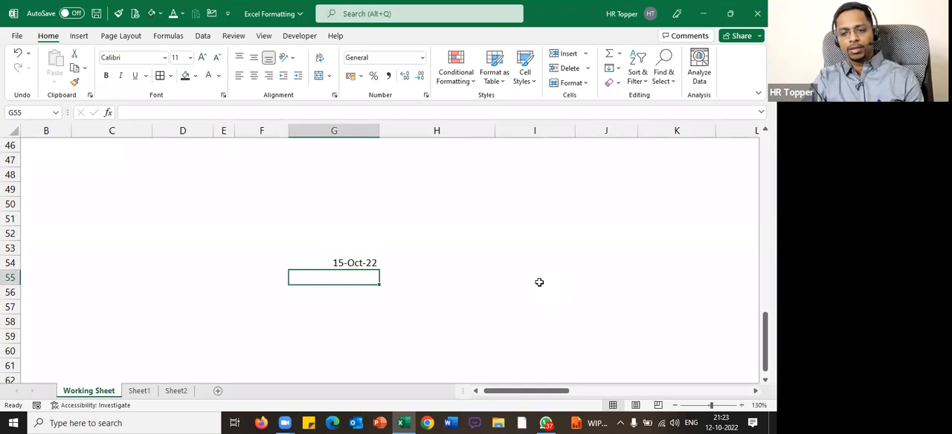
# Copy the sample date 15-Oct-22 from G54 into G41, a few rows beneath the 11.09.2023 entry
pyautogui.scroll(2, 539, 282)
pyautogui.scroll(2, 387, 252)
pyautogui.scroll(-4, 372, 249)
pyautogui.click(351, 263)
pyautogui.hotkey('ctrl', 'c')
pyautogui.scroll(3, 342, 238)
pyautogui.click(322, 207)
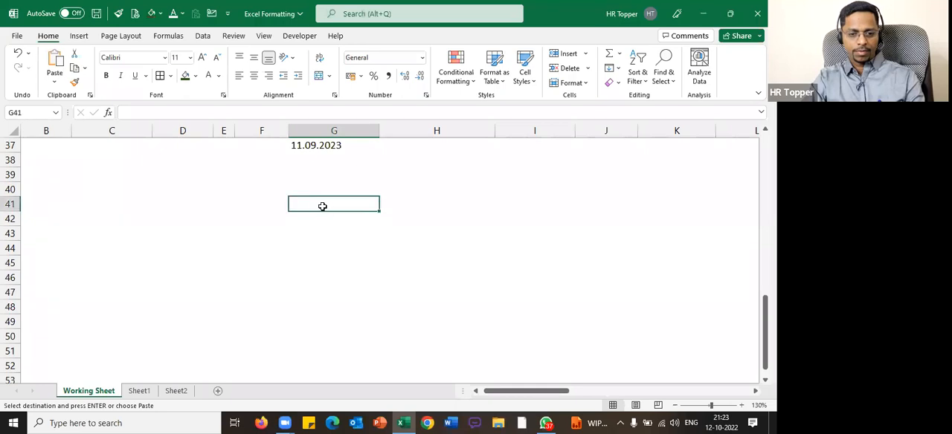
pyautogui.press('Return')
# Label the two sample dates in column F with A beside 11.09.2023 and B beside 15-Oct-22
pyautogui.click(373, 250)
pyautogui.click(261, 149)
pyautogui.write('A')
pyautogui.press('Return')
pyautogui.press('Down')
pyautogui.press('Down')
pyautogui.press('Down')
pyautogui.write('B')
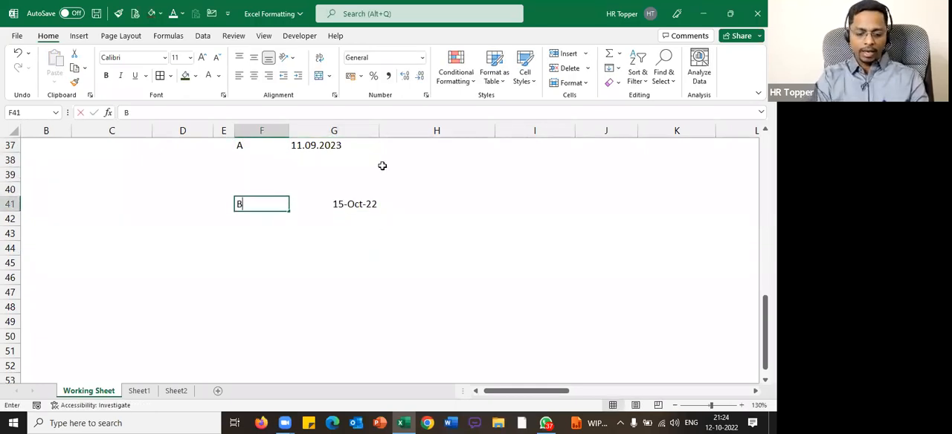
pyautogui.press('Return')
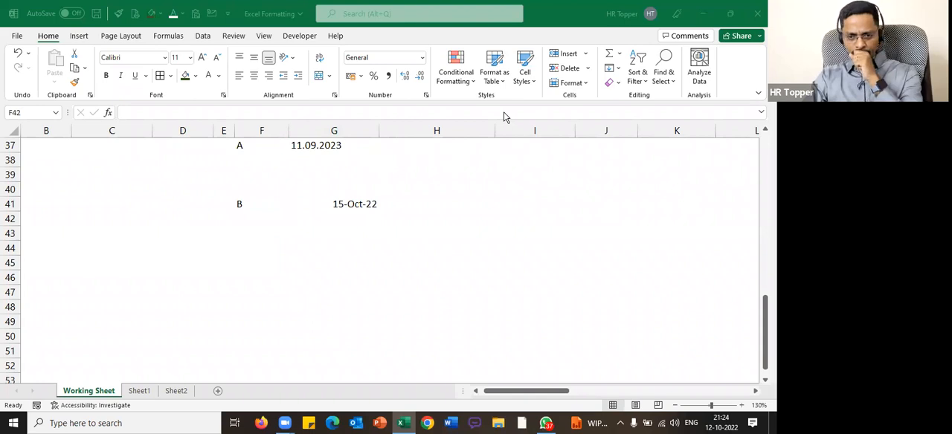
# Compare the two sample dates in column G, examining the alignment and stored content of entries A and B
pyautogui.click(312, 241)
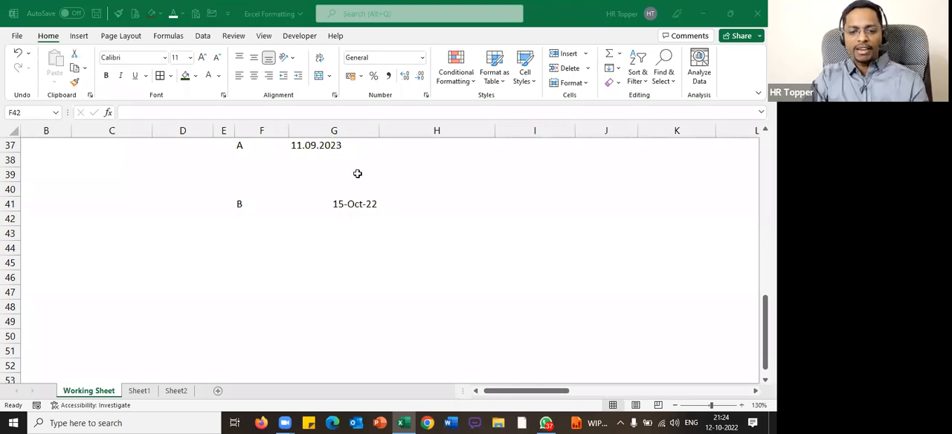
pyautogui.click(368, 146)
pyautogui.scroll(2, 368, 146)
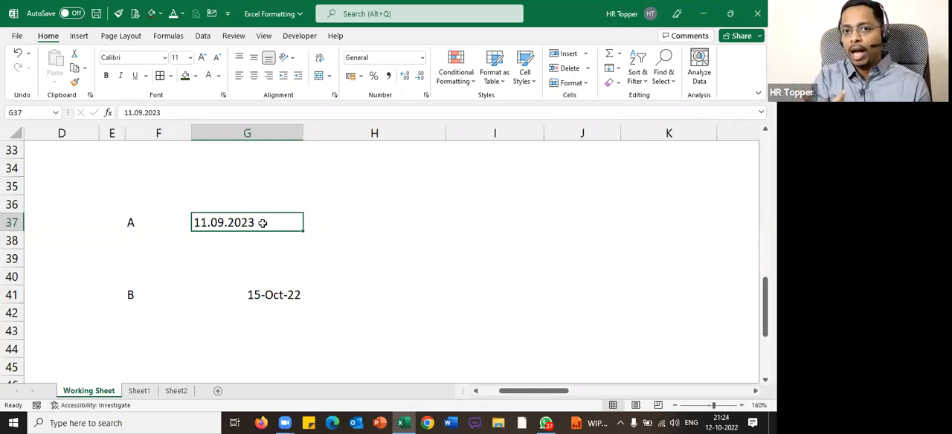
pyautogui.click(287, 307)
pyautogui.click(290, 297)
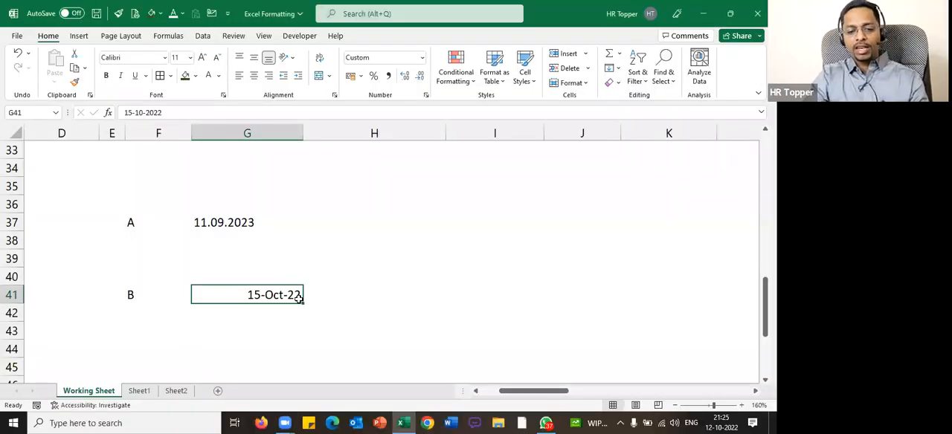
# Clear the labelled sample dates from the block E36:H45 and return to the first cell of the sheet
pyautogui.moveTo(111, 199); pyautogui.dragTo(383, 342)
pyautogui.press('Delete')
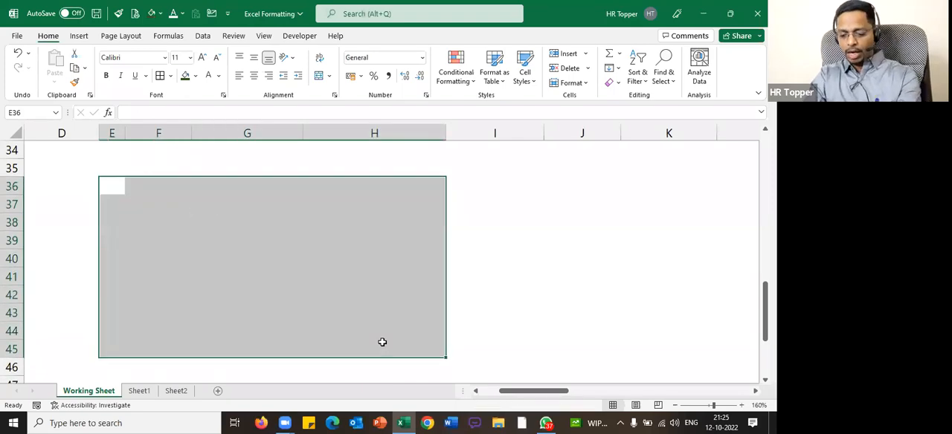
pyautogui.press('Home')
pyautogui.hotkey('ctrl', 'Home')
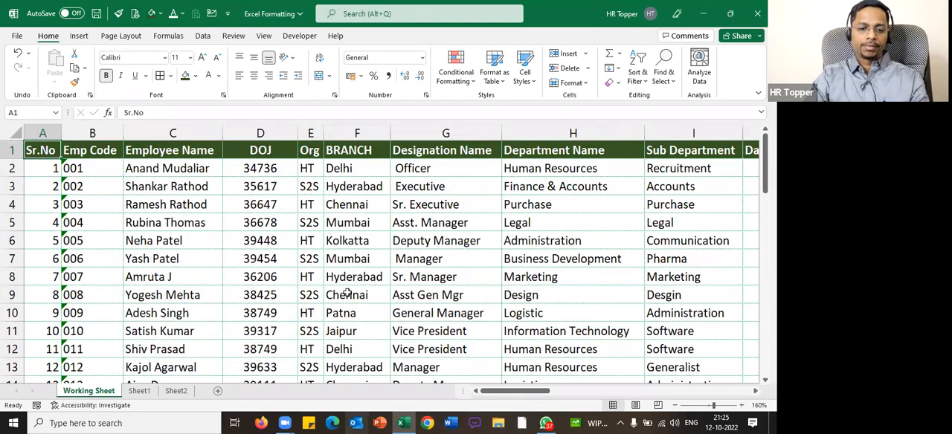
# Open the number format settings for the whole DOJ column and choose the Date category
pyautogui.keyDown('ctrl'); pyautogui.scroll(-1, 259, 150); pyautogui.keyUp('ctrl')
pyautogui.press('Right')
pyautogui.press('Right')
pyautogui.press('Right')
pyautogui.hotkey('ctrl', 'space')
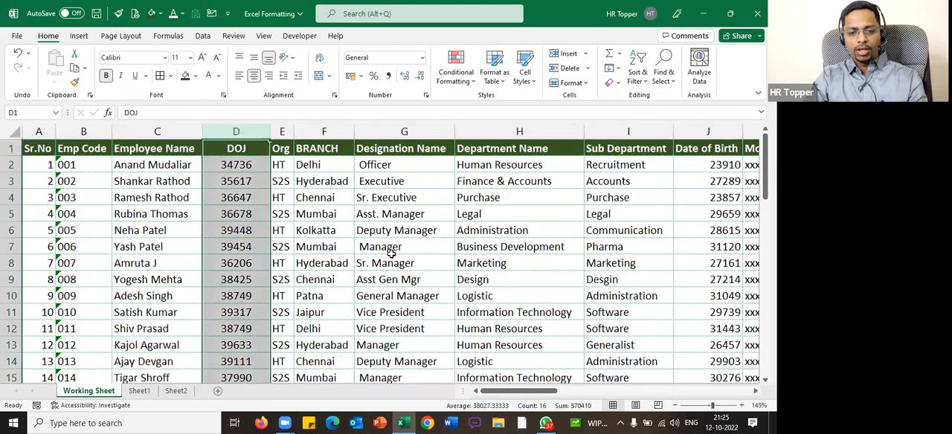
pyautogui.keyDown('ctrl'); pyautogui.scroll(-1, 202, 163); pyautogui.keyUp('ctrl')
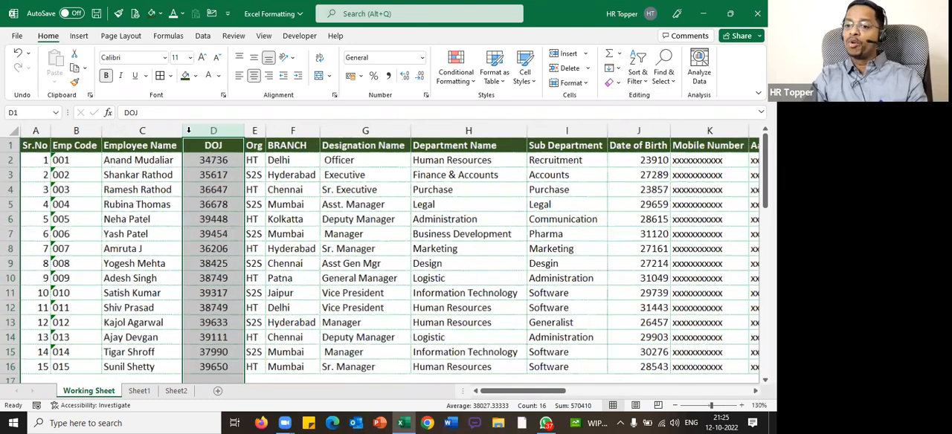
pyautogui.keyDown('ctrl'); pyautogui.scroll(-1, 189, 129); pyautogui.keyUp('ctrl')
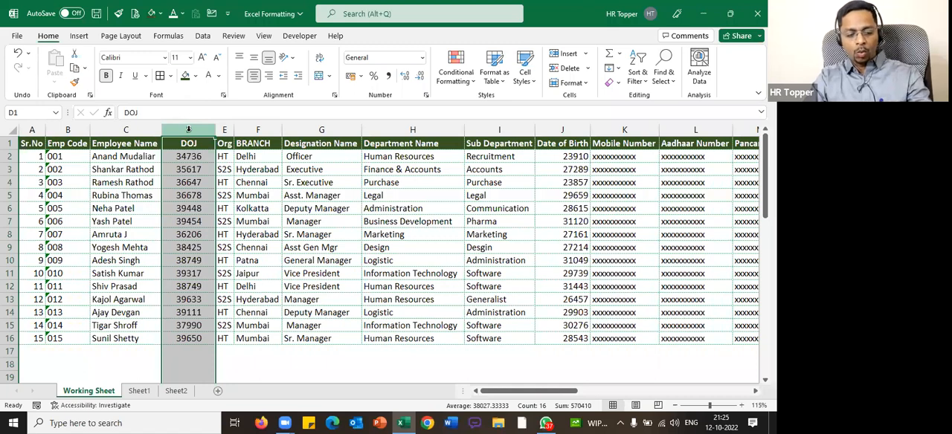
pyautogui.hotkey('ctrl', '1')
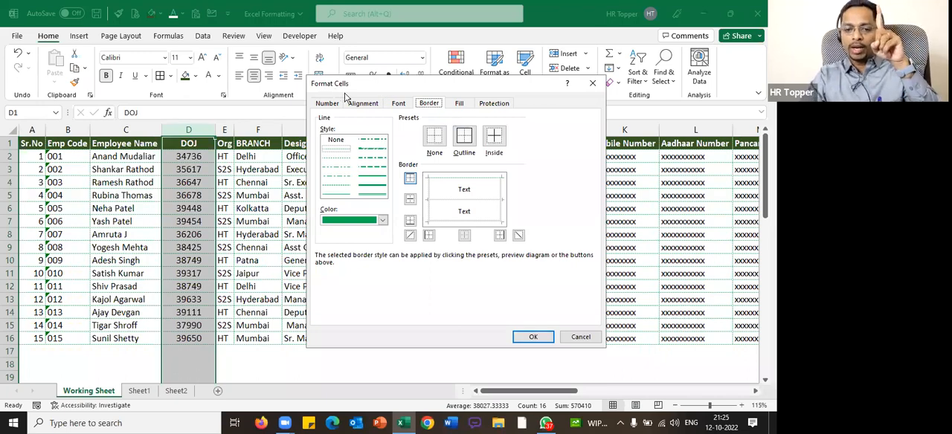
pyautogui.moveTo(378, 85); pyautogui.dragTo(333, 86)
pyautogui.click(283, 104)
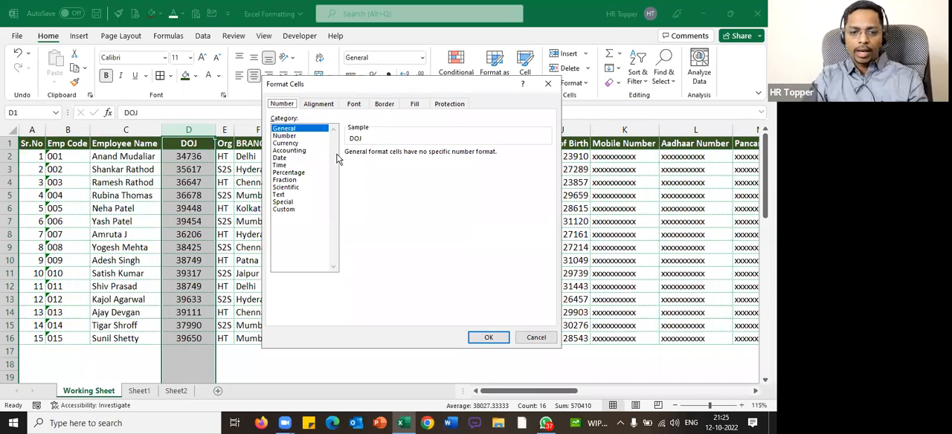
pyautogui.click(300, 158)
pyautogui.click(563, 59)
pyautogui.moveTo(287, 96)
pyautogui.mouseDown()
pyautogui.moveTo(280, 112)
pyautogui.moveTo(312, 104)
pyautogui.mouseUp()
pyautogui.moveTo(316, 157); pyautogui.dragTo(309, 257)
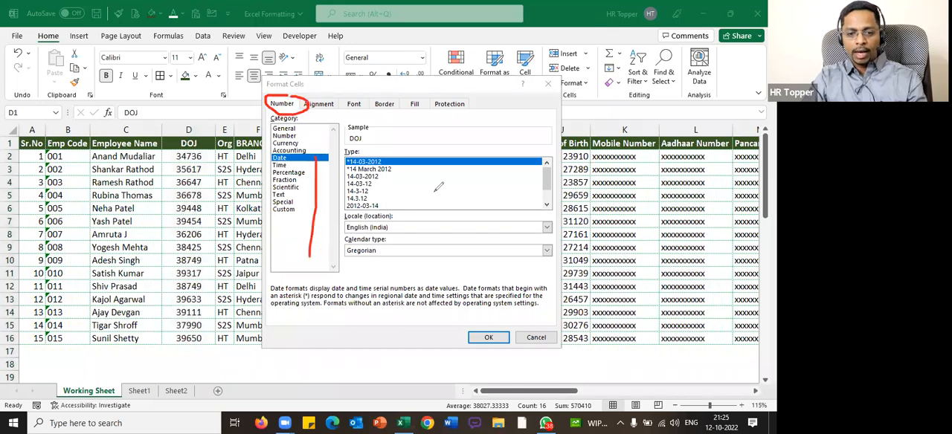
pyautogui.click(407, 227)
pyautogui.moveTo(405, 223)
pyautogui.mouseDown()
pyautogui.moveTo(351, 234)
pyautogui.moveTo(407, 220)
pyautogui.mouseUp()
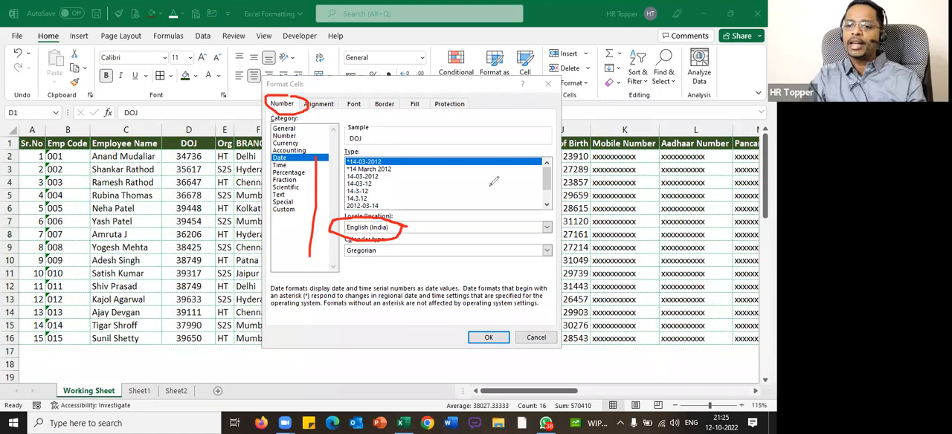
# Apply the second 14 March 2012 date type with the English (India) locale to the DOJ column and autofit its width
pyautogui.click(376, 206)
pyautogui.scroll(-1, 406, 188)
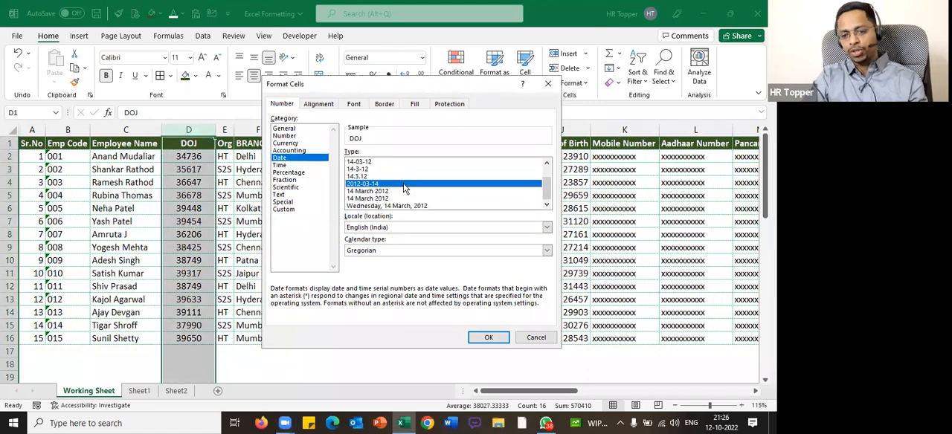
pyautogui.click(402, 199)
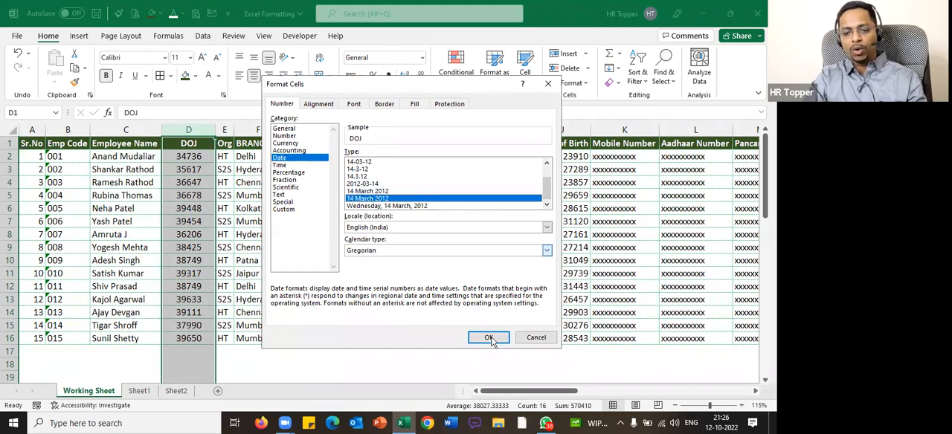
pyautogui.click(489, 338)
pyautogui.click(258, 195)
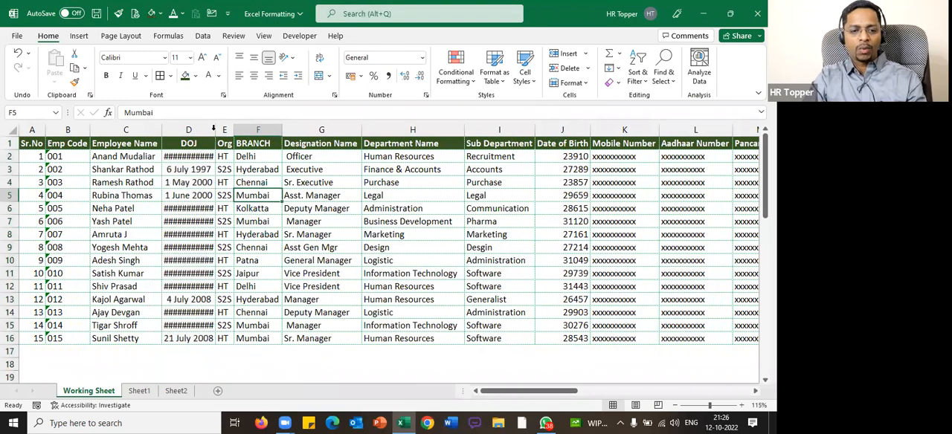
pyautogui.doubleClick(213, 130)
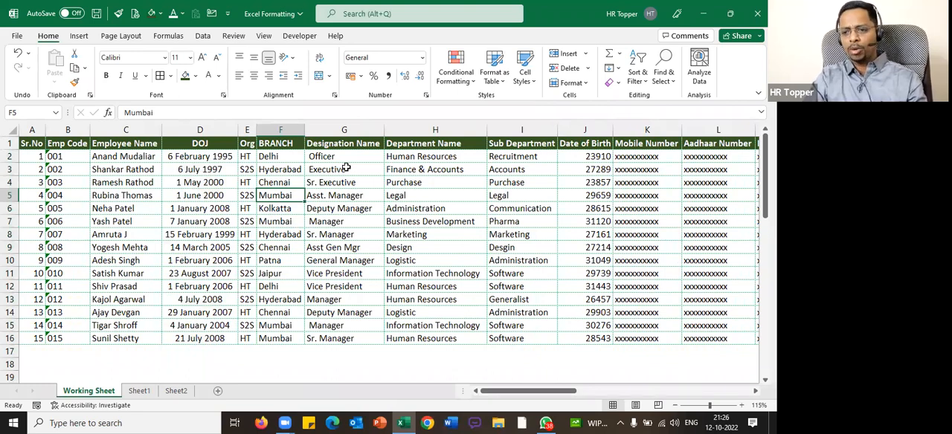
# Undo the DOJ column's autofit and its long date format
pyautogui.hotkey('ctrl', 'z')
pyautogui.hotkey('ctrl', 'z')
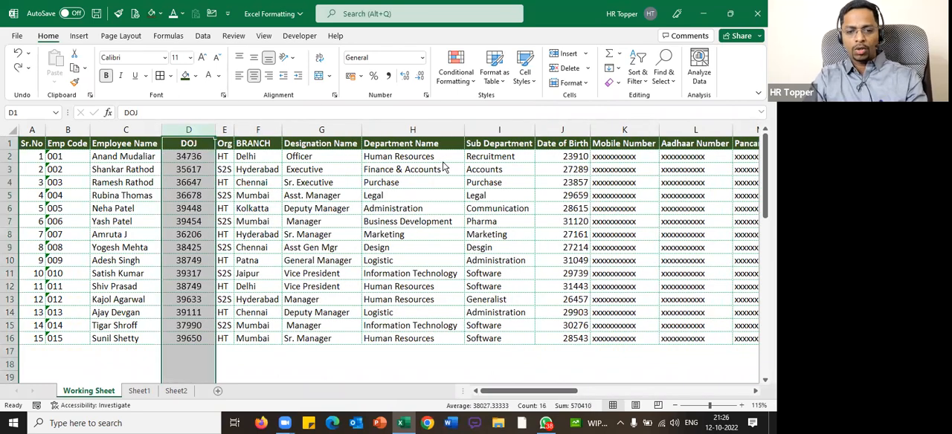
# Format the DOJ column as English (United States) dates with the second 14-Mar-12 type, and widen the column slightly
pyautogui.hotkey('ctrl', '1')
pyautogui.click(301, 164)
pyautogui.click(302, 158)
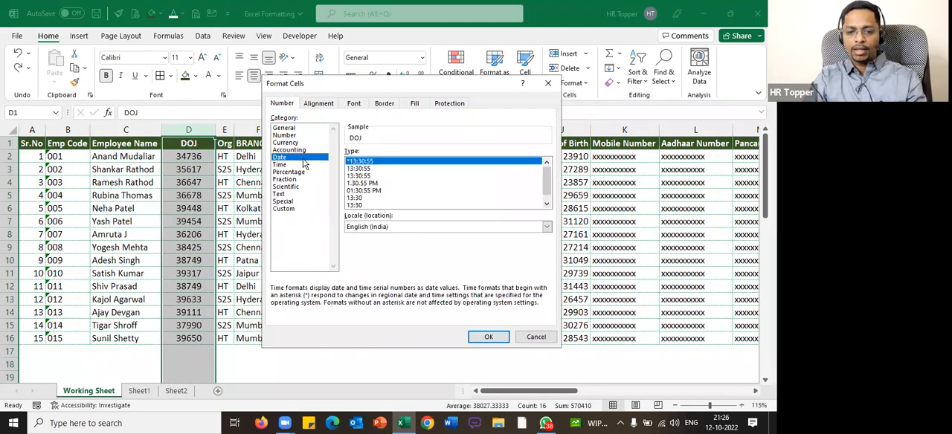
pyautogui.click(447, 229)
pyautogui.scroll(-5, 445, 258)
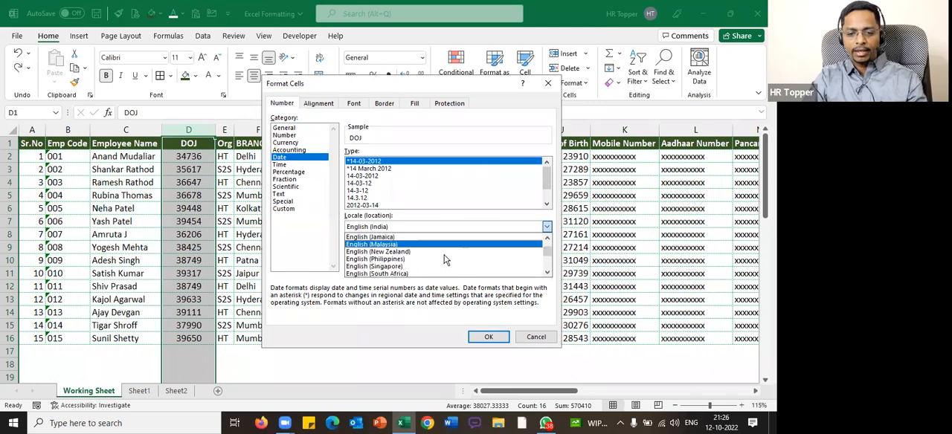
pyautogui.click(408, 252)
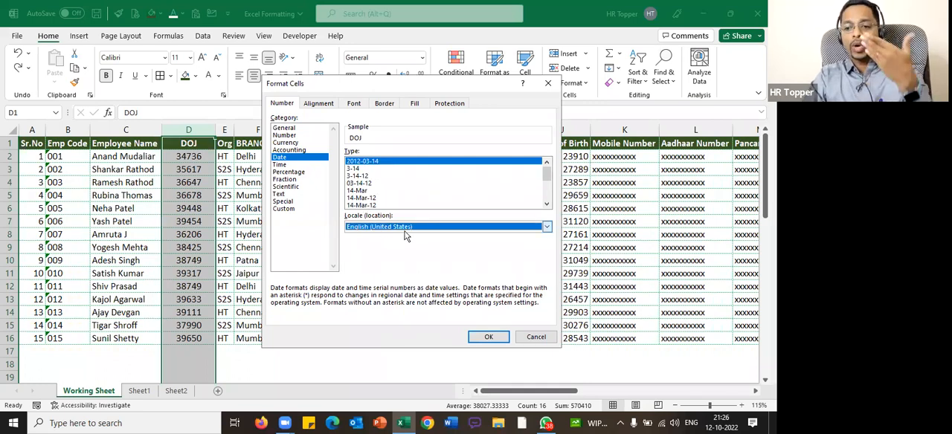
pyautogui.click(371, 205)
pyautogui.click(372, 200)
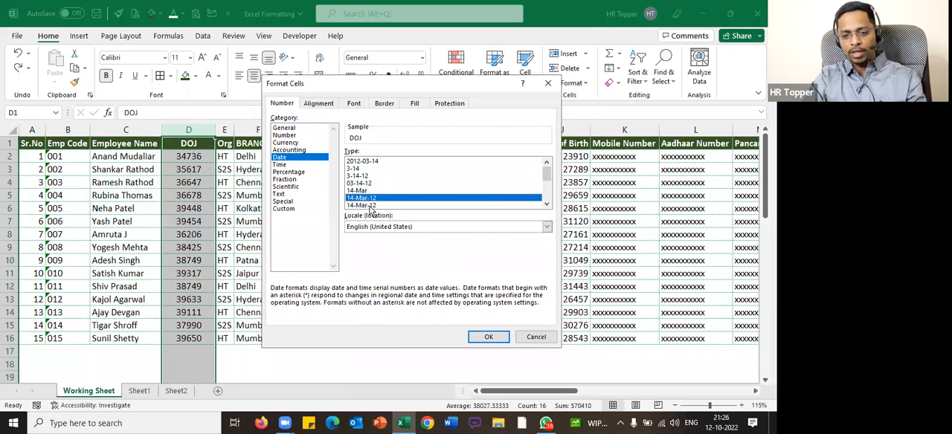
pyautogui.click(371, 206)
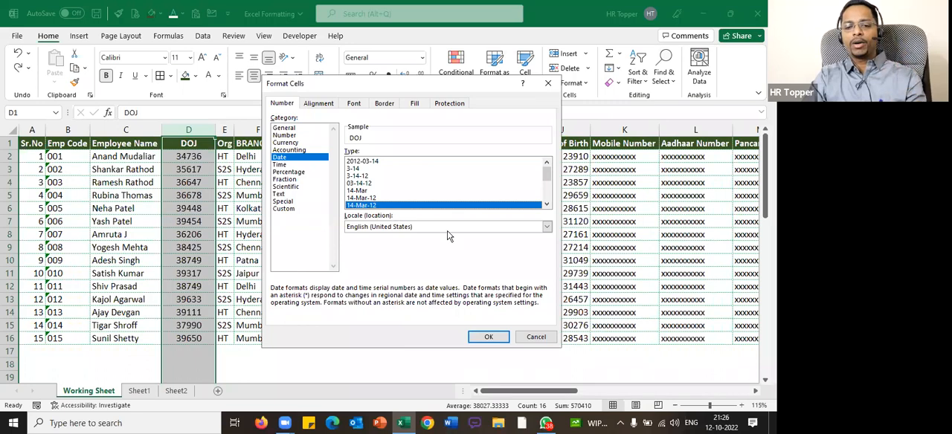
pyautogui.click(491, 338)
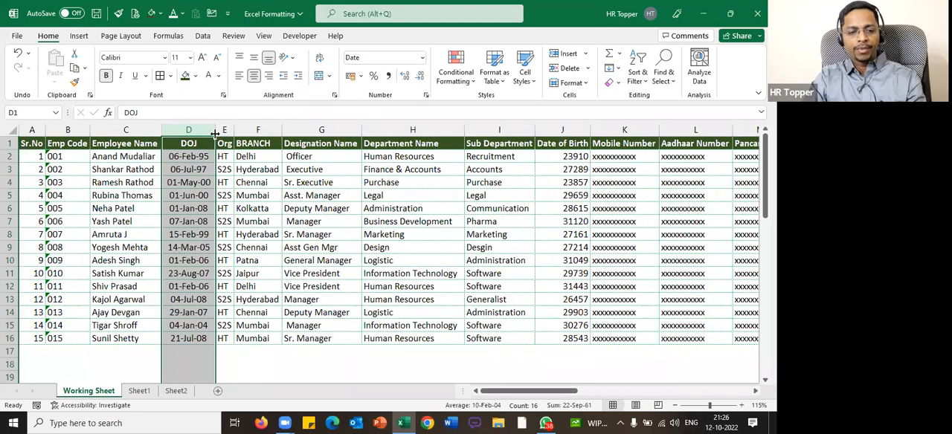
pyautogui.moveTo(216, 130); pyautogui.dragTo(226, 131)
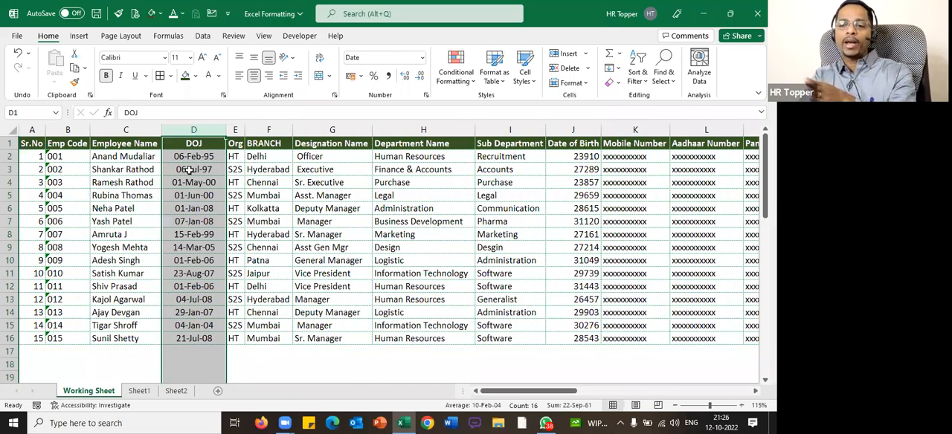
# Write the date pattern DD-MMM-YY in cell D19 beneath the DOJ column
pyautogui.scroll(-2, 190, 171)
pyautogui.click(195, 299)
pyautogui.write('DD-MMM-YY')
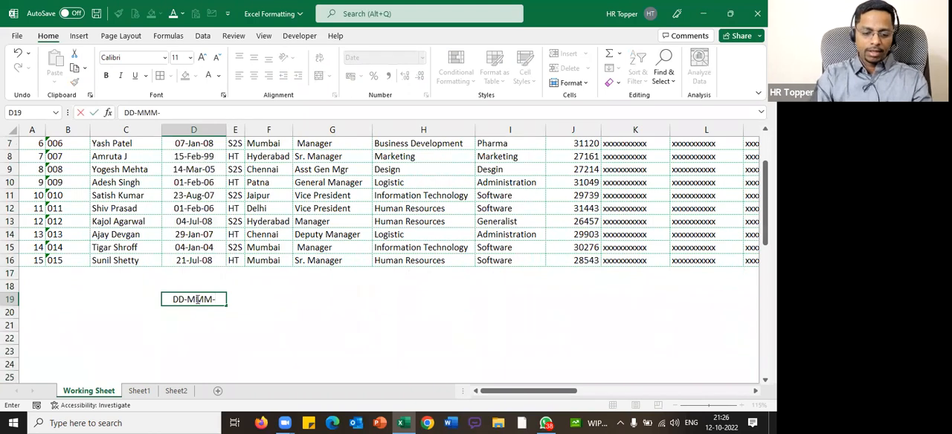
pyautogui.click(323, 323)
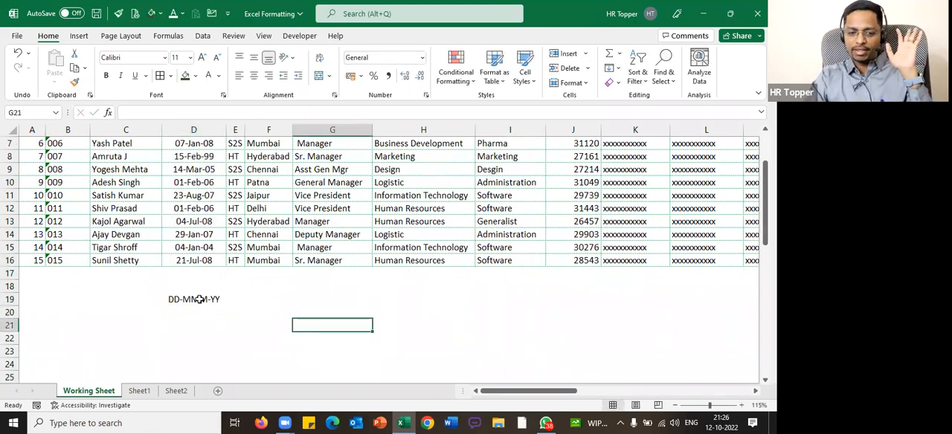
# Delete the date pattern note from cell D19 and return to the start of the table
pyautogui.click(195, 299)
pyautogui.press('Delete')
pyautogui.scroll(2, 206, 199)
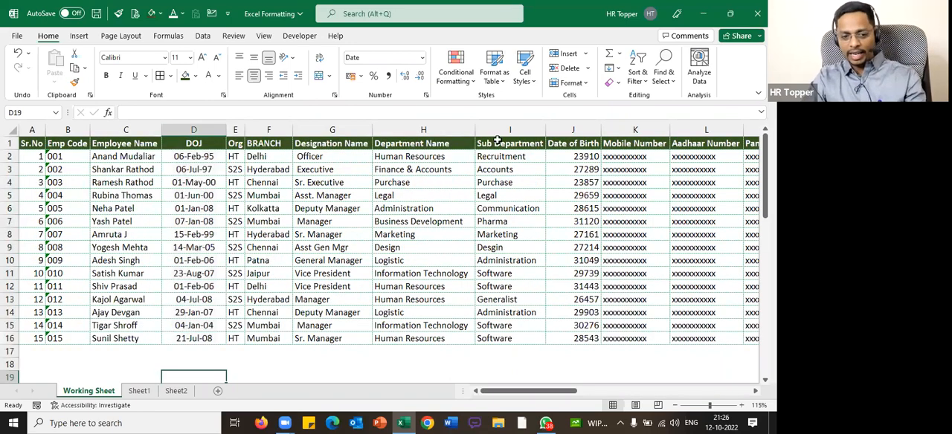
# Format the Date of Birth column as English (United States) dates with the second 14-Mar-12 type
pyautogui.click(572, 129)
pyautogui.hotkey('ctrl', '1')
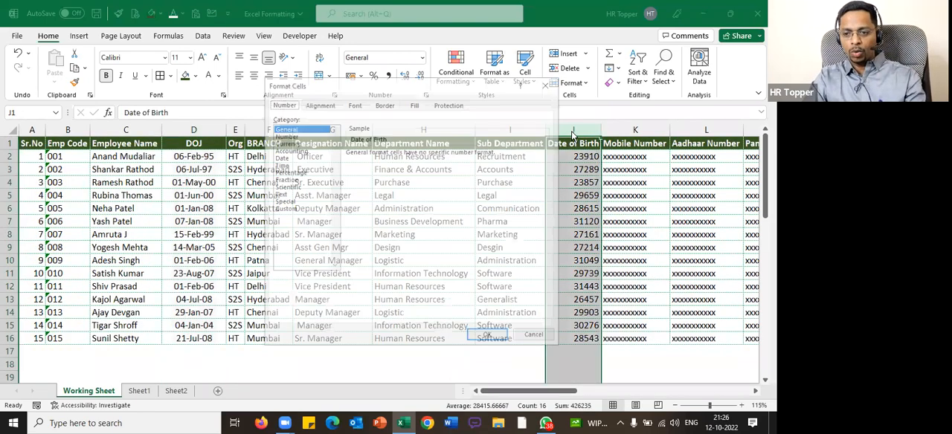
pyautogui.click(290, 158)
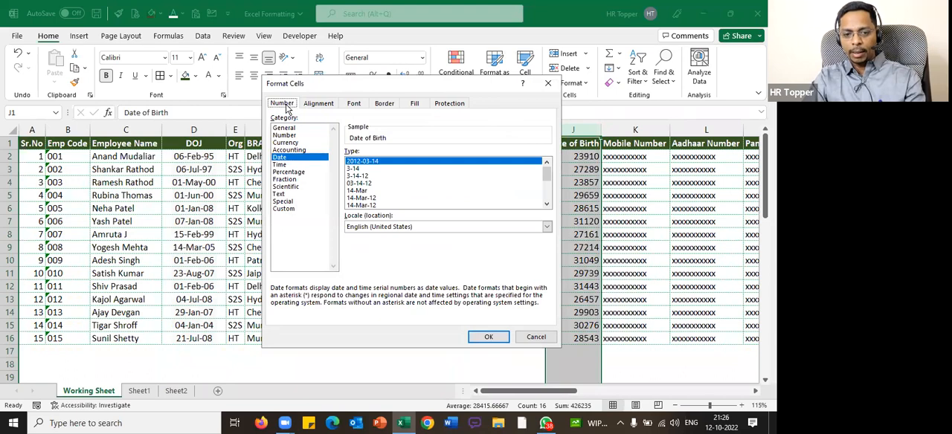
pyautogui.click(386, 227)
pyautogui.click(384, 224)
pyautogui.click(378, 206)
pyautogui.scroll(-1, 395, 204)
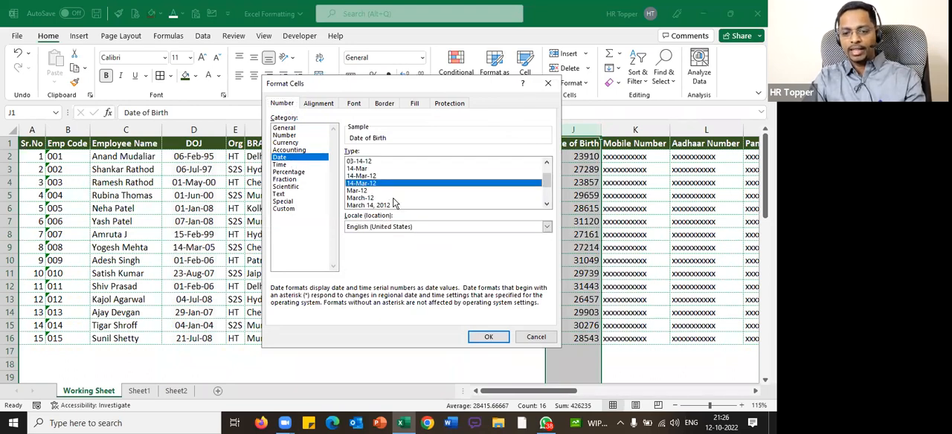
pyautogui.click(489, 337)
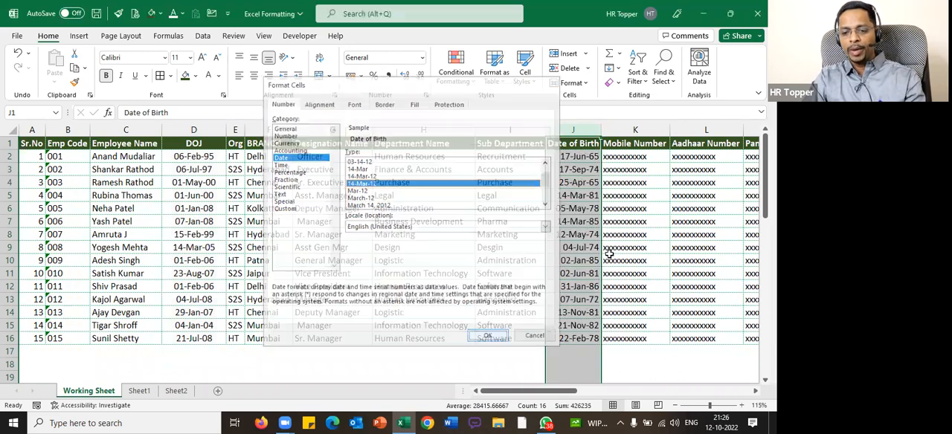
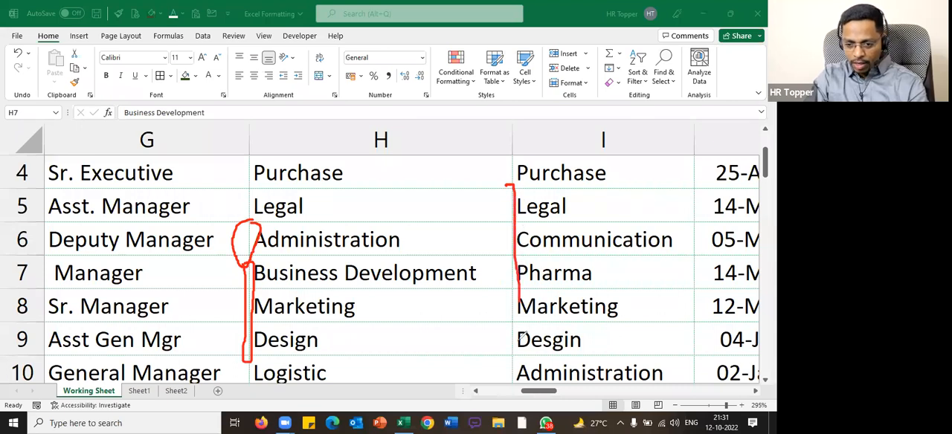
pyautogui.moveTo(509, 366); pyautogui.dragTo(508, 184)
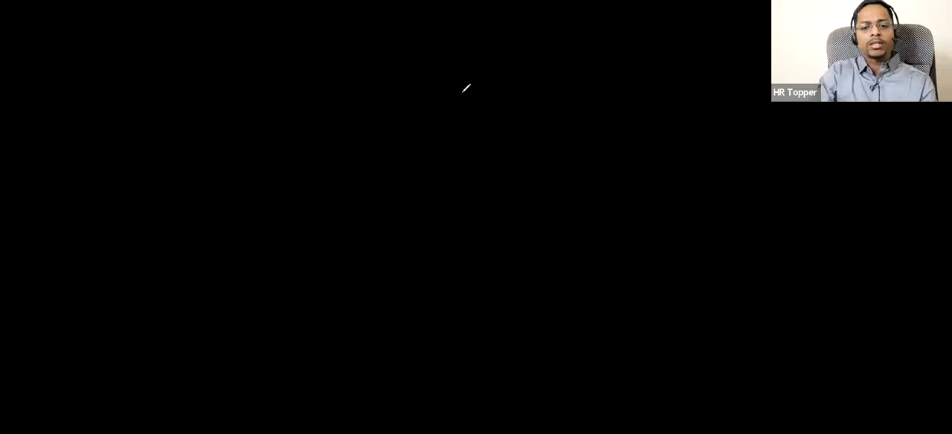
pyautogui.scroll(-4, 388, 187)
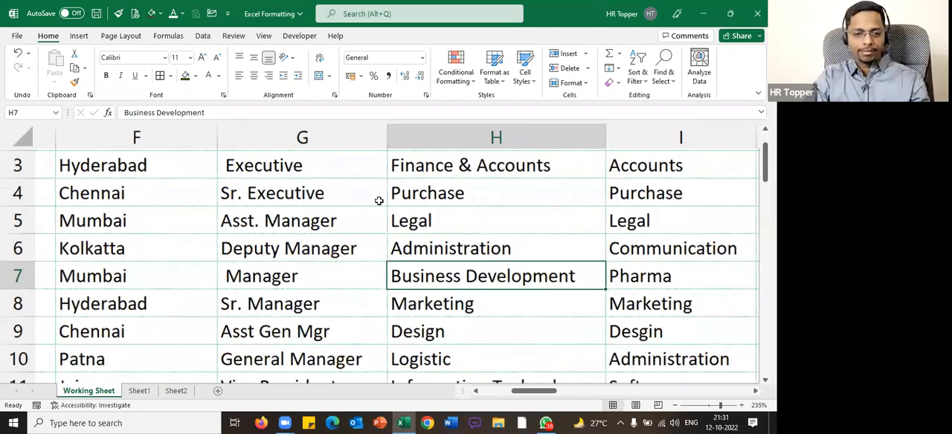
pyautogui.scroll(-3, 311, 241)
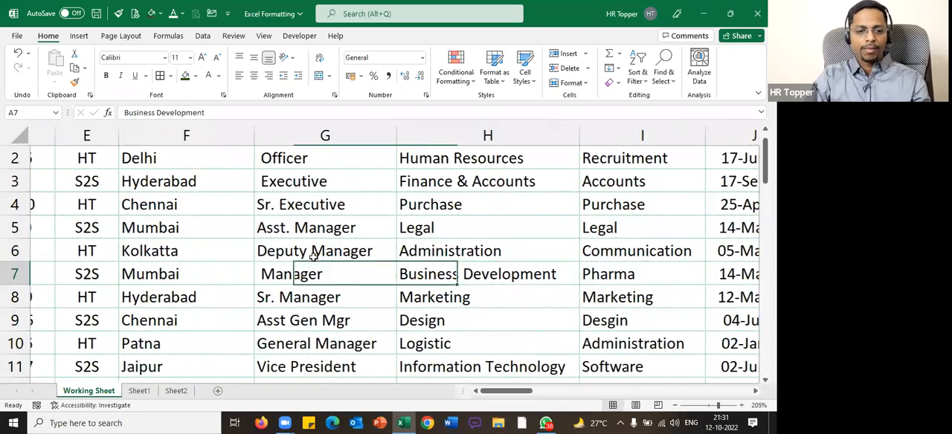
# Increase the indent of the Employee Name column by one level and autofit the column width
pyautogui.hotkey('ctrl', 'Home')
pyautogui.scroll(-3, 313, 255)
pyautogui.click(211, 133)
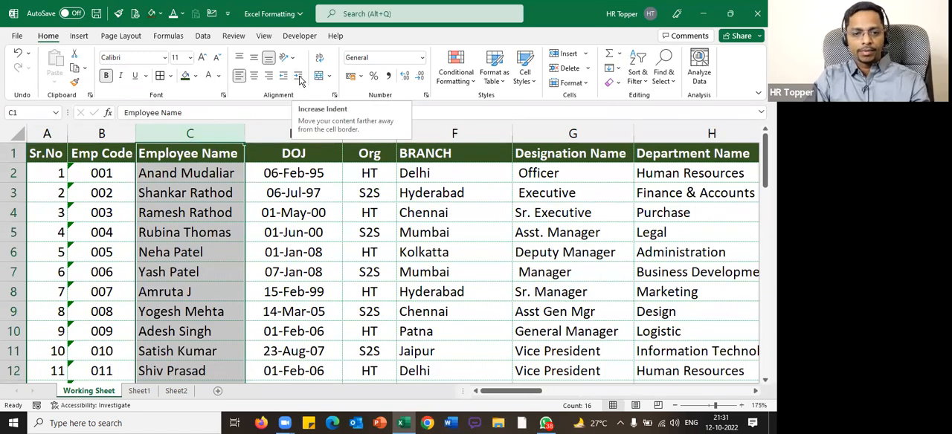
pyautogui.moveTo(299, 69); pyautogui.dragTo(300, 98)
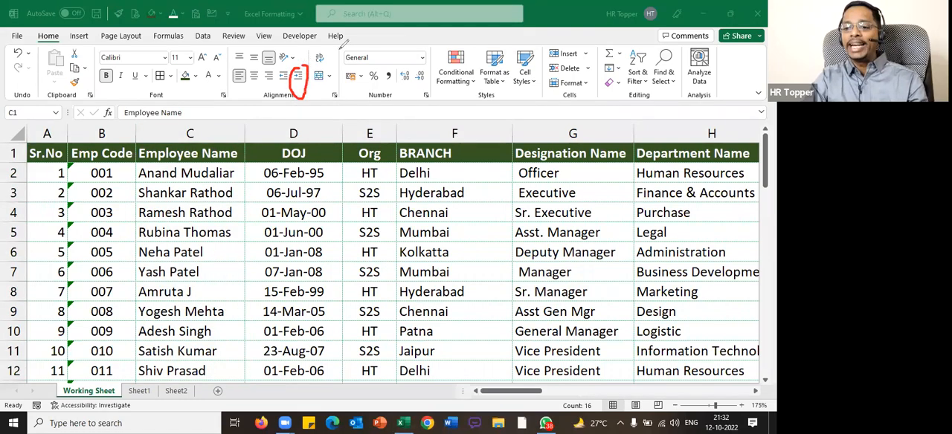
pyautogui.moveTo(176, 335); pyautogui.dragTo(172, 341)
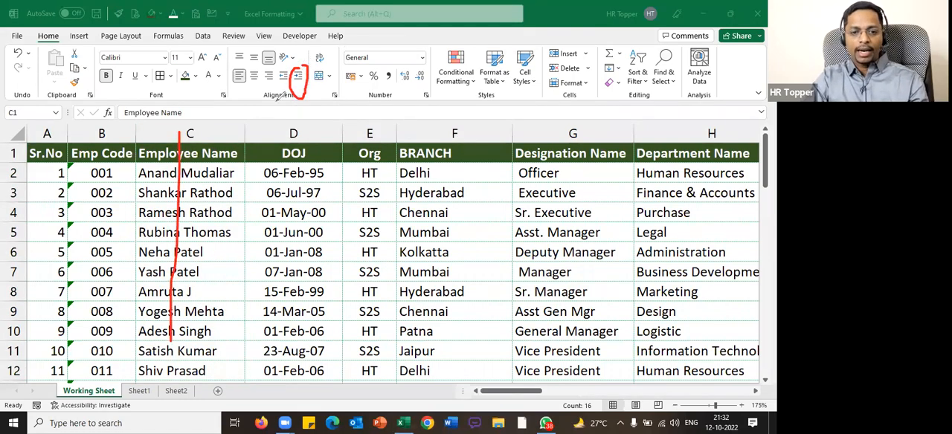
pyautogui.moveTo(306, 121); pyautogui.dragTo(406, 109)
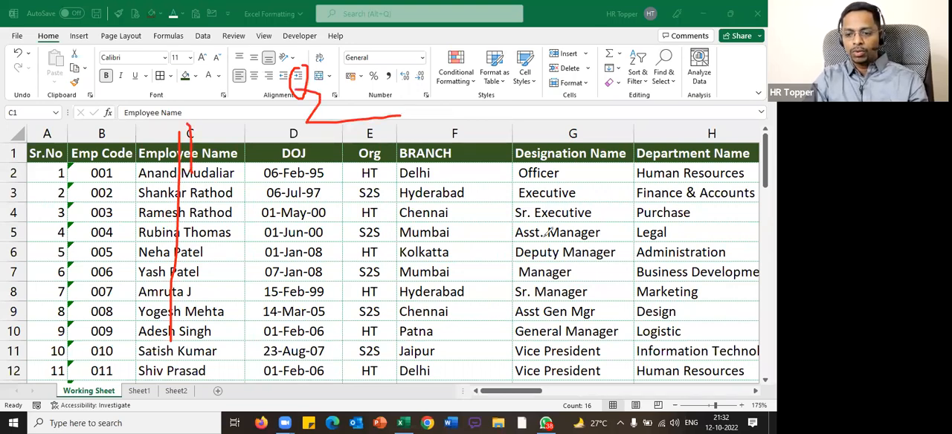
pyautogui.press('Escape')
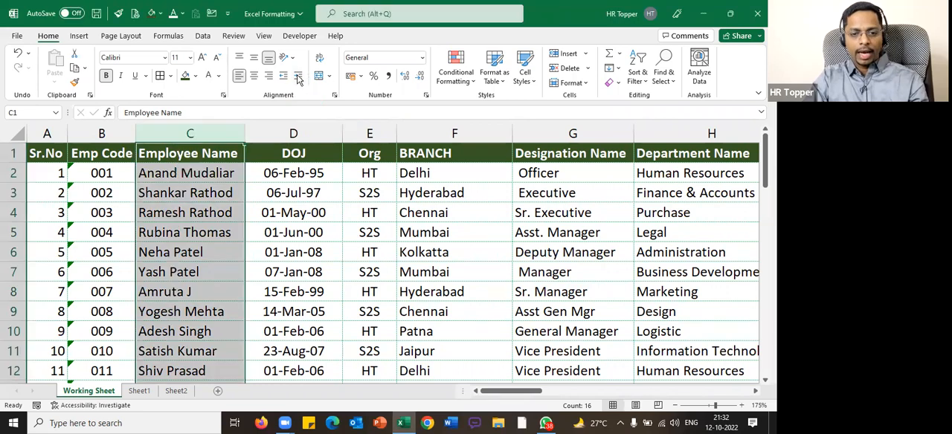
pyautogui.click(297, 77)
pyautogui.click(232, 186)
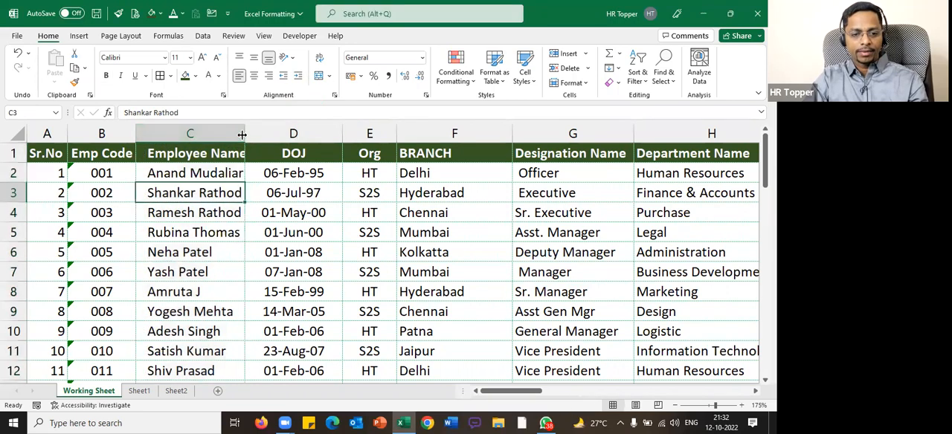
pyautogui.doubleClick(245, 133)
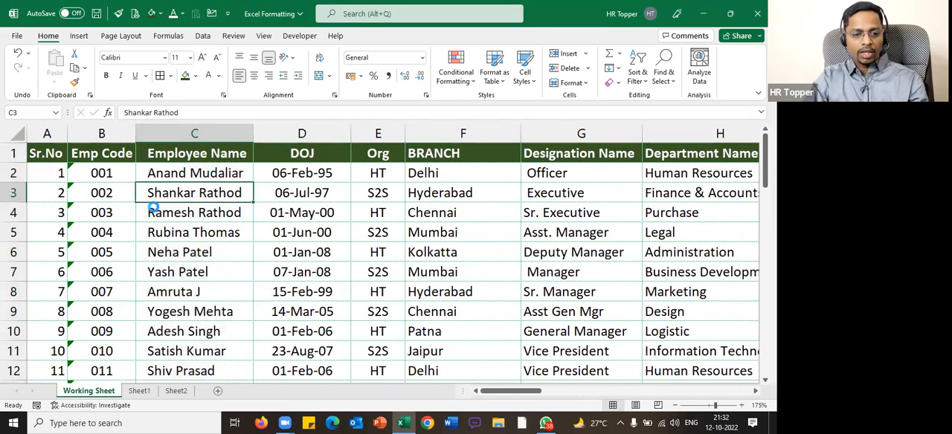
# Indent the Designation Name and BRANCH columns by one level, autofitting the Designation Name column
pyautogui.keyDown('ctrl'); pyautogui.scroll(3, 142, 247); pyautogui.keyUp('ctrl')
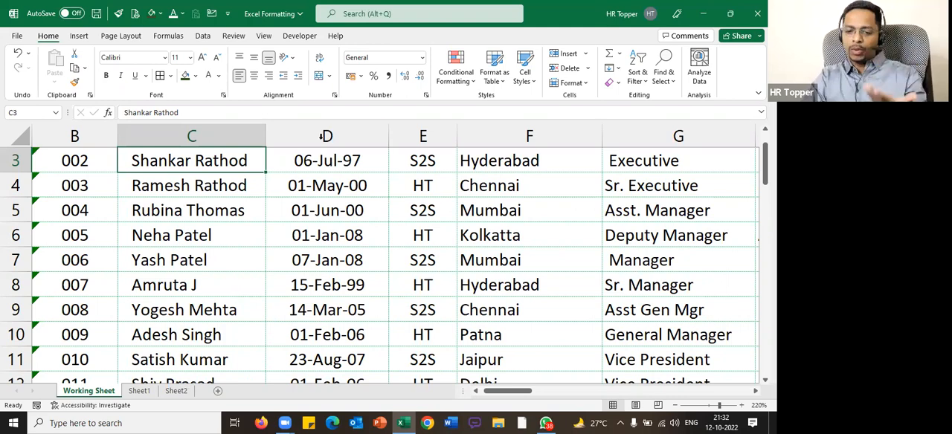
pyautogui.scroll(1, 420, 211)
pyautogui.keyDown('ctrl'); pyautogui.scroll(-3, 420, 210); pyautogui.keyUp('ctrl')
pyautogui.keyDown('ctrl'); pyautogui.scroll(-1, 499, 132); pyautogui.keyUp('ctrl')
pyautogui.click(577, 133)
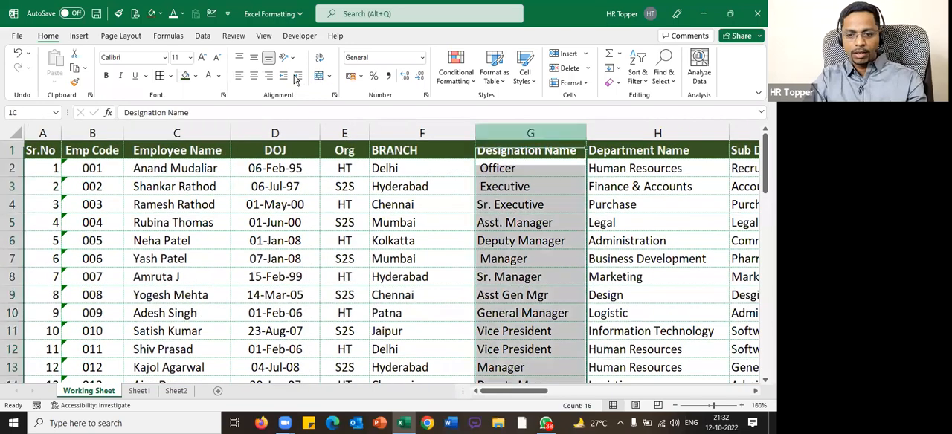
pyautogui.doubleClick(584, 132)
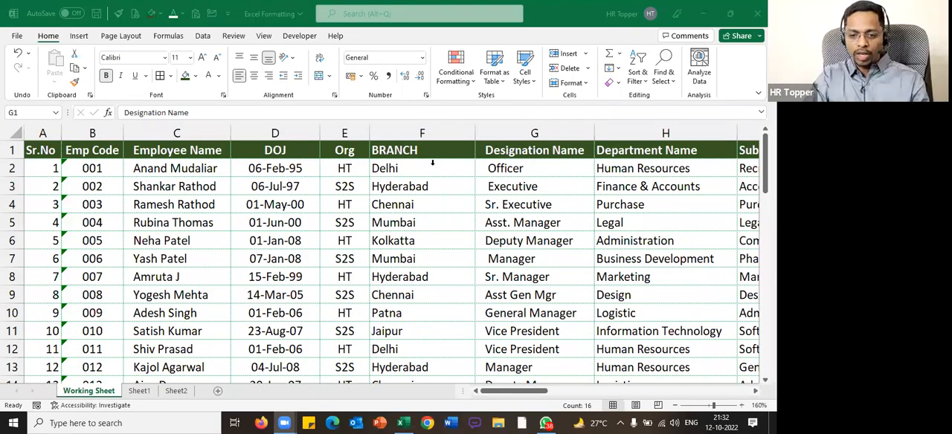
pyautogui.click(433, 162)
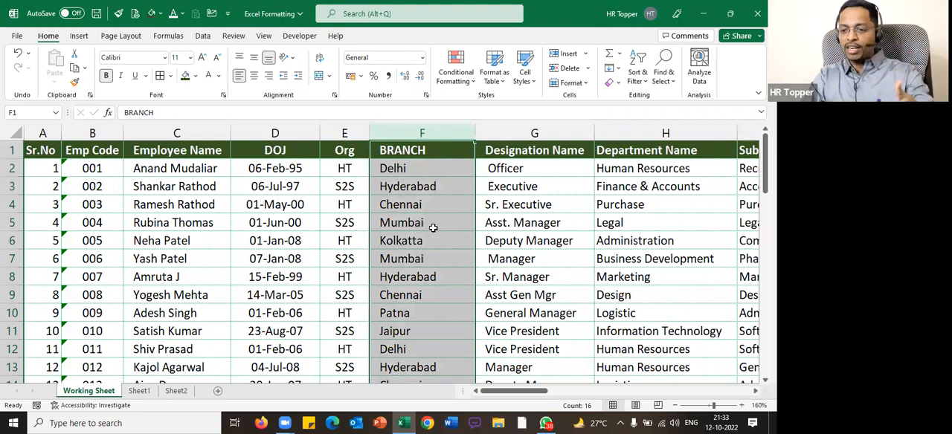
pyautogui.click(432, 226)
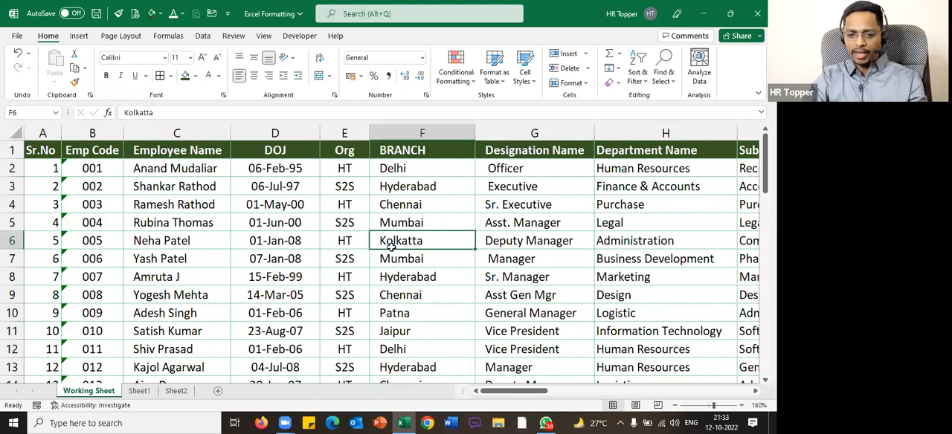
# Center the contents of the Sr.No column
pyautogui.scroll(-2, 390, 248)
pyautogui.click(437, 233)
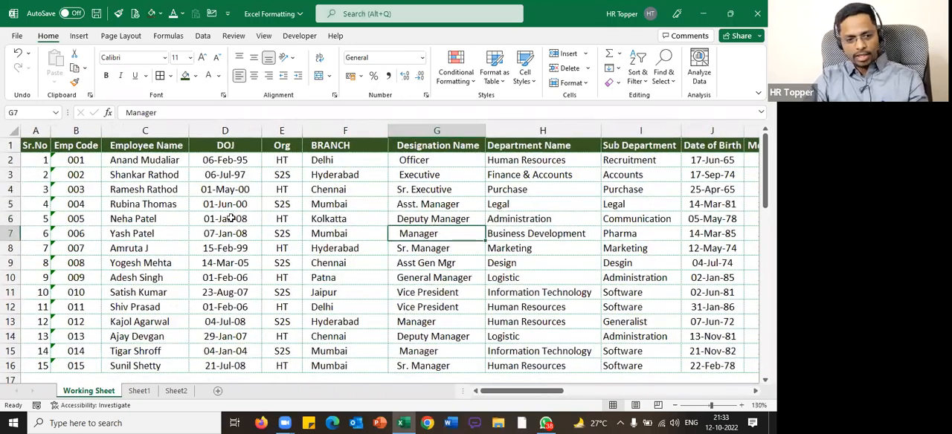
pyautogui.click(255, 76)
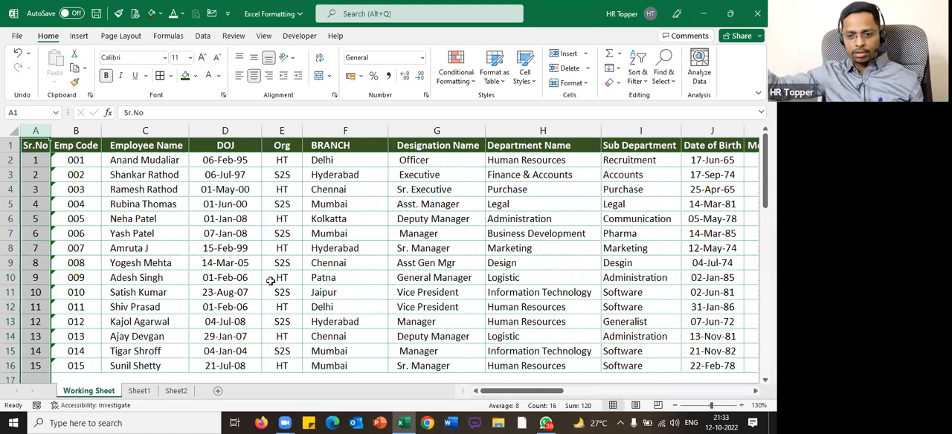
# Center the contents of the Prof TaxGender column
pyautogui.click(262, 257)
pyautogui.press('Right')
pyautogui.press('Right')
pyautogui.press('Right')
pyautogui.press('Right')
pyautogui.press('Right')
pyautogui.press('Right')
pyautogui.press('Right')
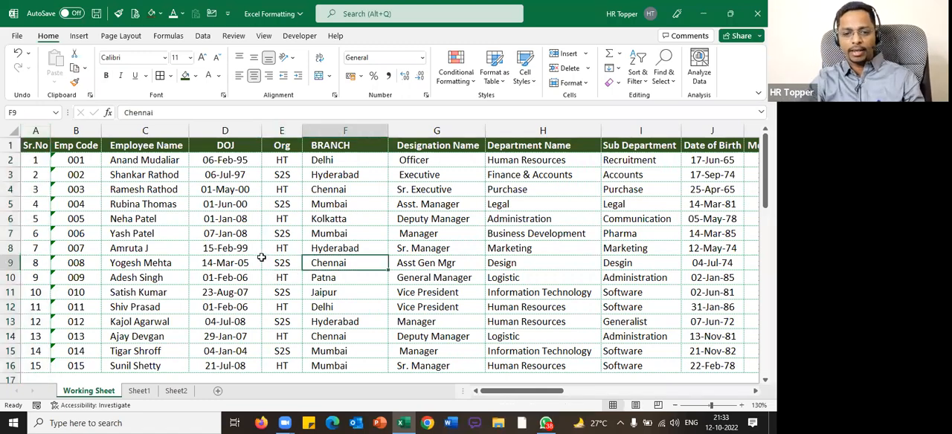
pyautogui.press('Right')
pyautogui.press('Right')
pyautogui.press('Right')
pyautogui.press('Right')
pyautogui.press('Right')
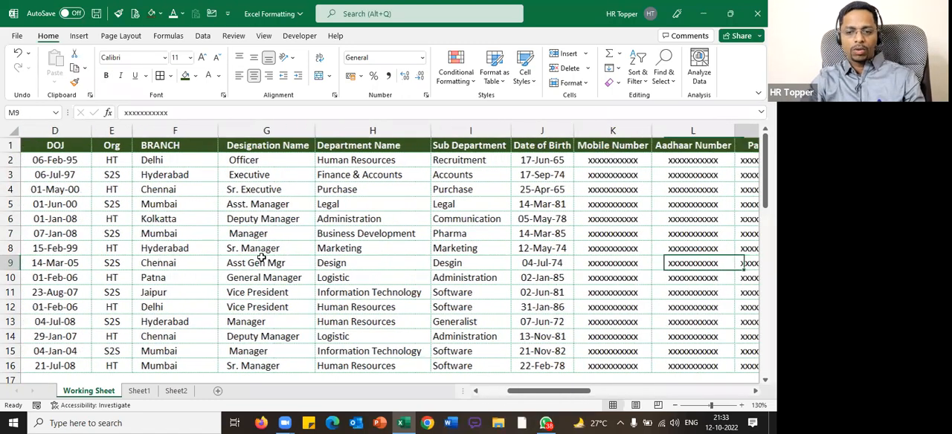
pyautogui.press('Right')
pyautogui.press('Right')
pyautogui.press('Right')
pyautogui.press('Right')
pyautogui.press('Right')
pyautogui.press('Right')
pyautogui.press('Right')
pyautogui.press('Right')
pyautogui.press('Right')
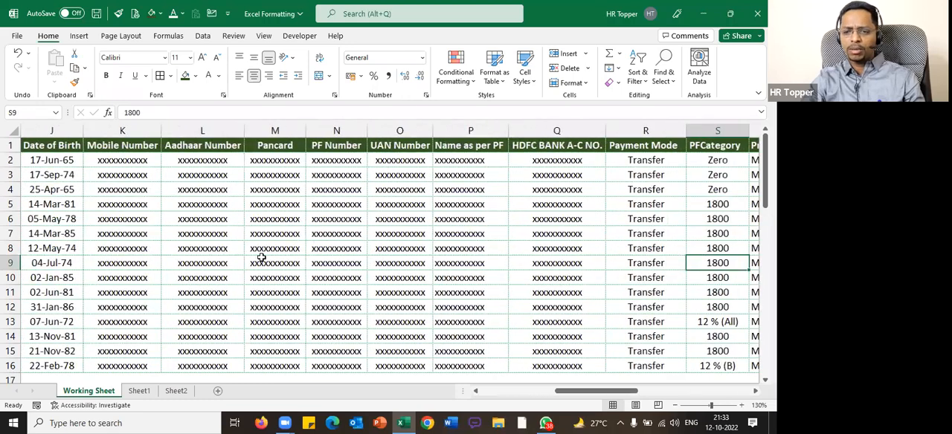
pyautogui.press('Right')
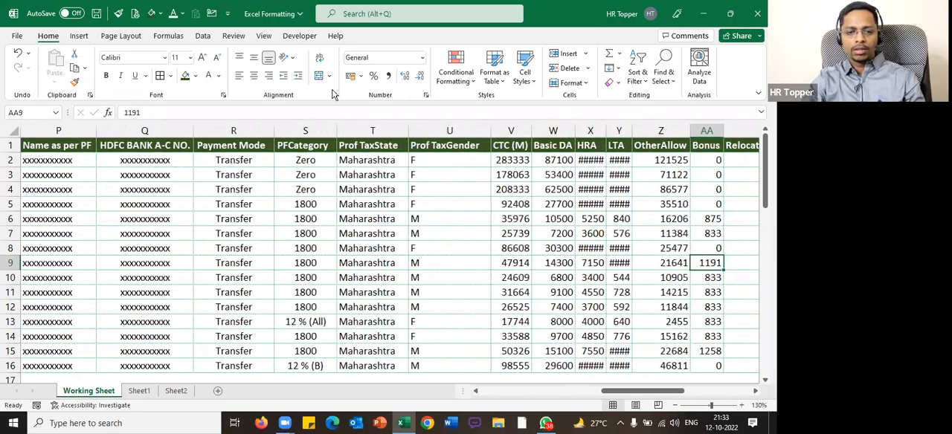
pyautogui.click(449, 131)
pyautogui.click(253, 75)
# Look over the salary, benefit and reimbursement columns of the working sheet for zero values
pyautogui.press('Right')
pyautogui.press('Right')
pyautogui.press('Right')
pyautogui.press('Right')
pyautogui.press('Right')
pyautogui.press('Right')
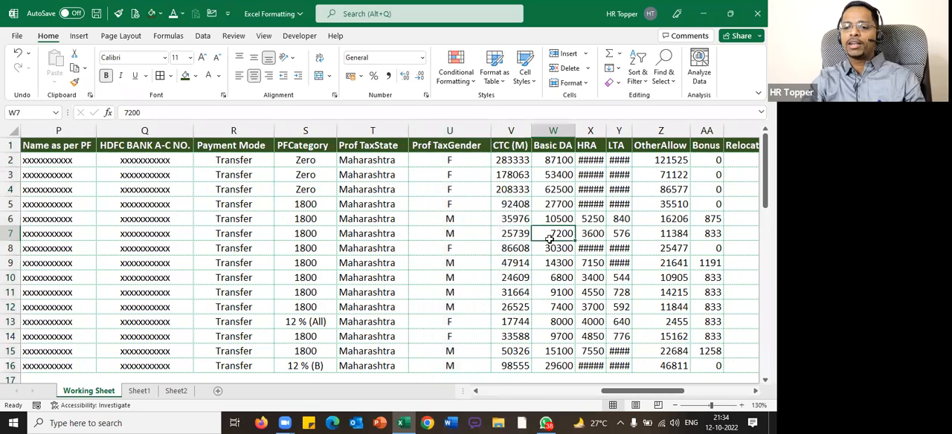
pyautogui.press('Right')
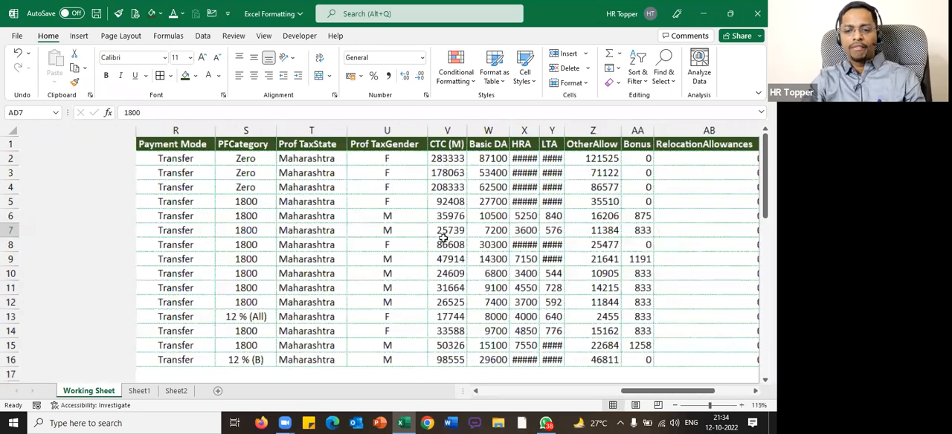
pyautogui.keyDown('ctrl'); pyautogui.scroll(-3, 447, 240); pyautogui.keyUp('ctrl')
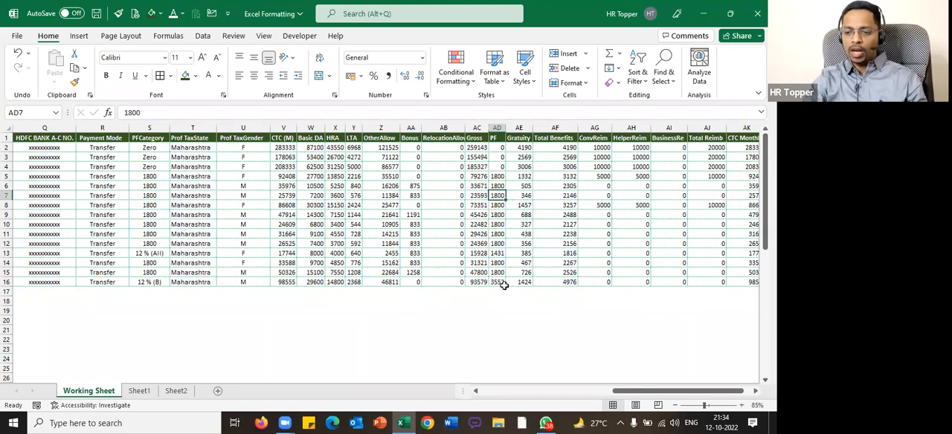
# Insert a new worksheet and fill H4:H19 with 1, 2, eight zeros, 1, 2, 3 and three zeros
pyautogui.hotkey('shift', 'F11')
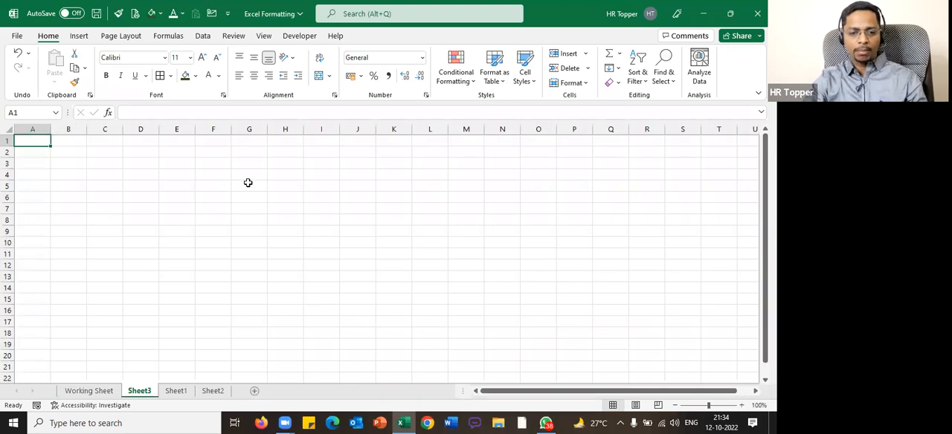
pyautogui.keyDown('ctrl'); pyautogui.scroll(-2, 244, 178); pyautogui.keyUp('ctrl')
pyautogui.click(205, 160)
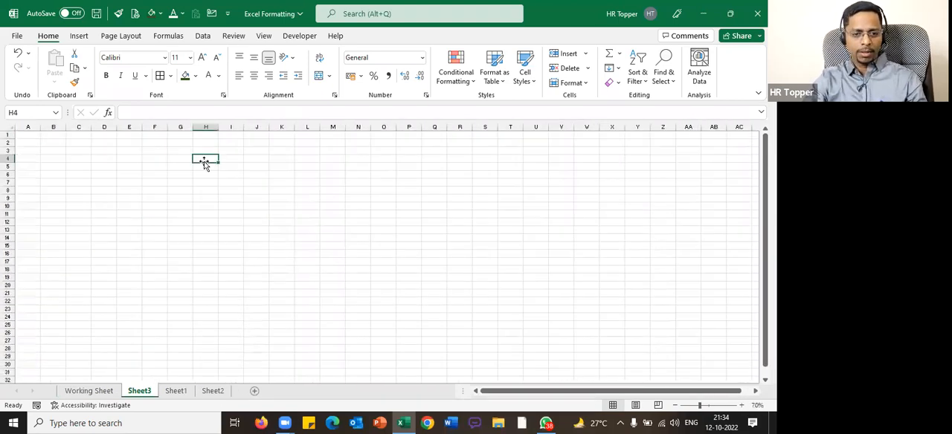
pyautogui.write('1')
pyautogui.press('Return')
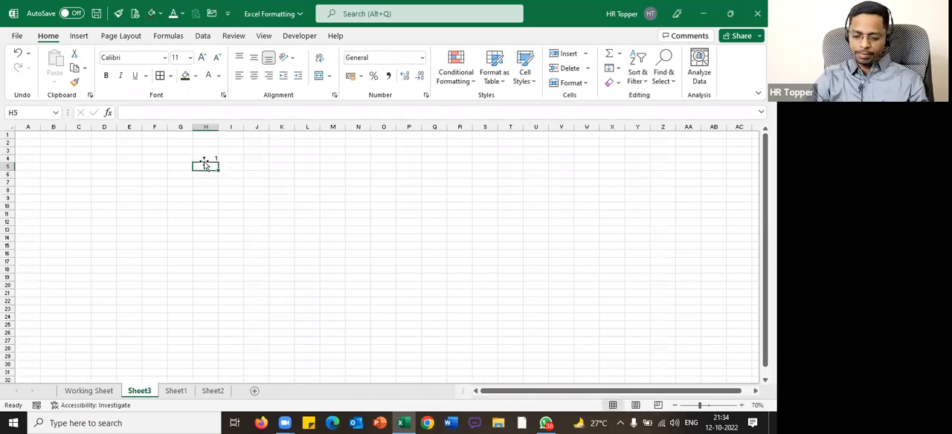
pyautogui.write('2')
pyautogui.press('Return')
pyautogui.write('00')
pyautogui.press('Return')
pyautogui.write('00 00 00 00 00 00 00 01')
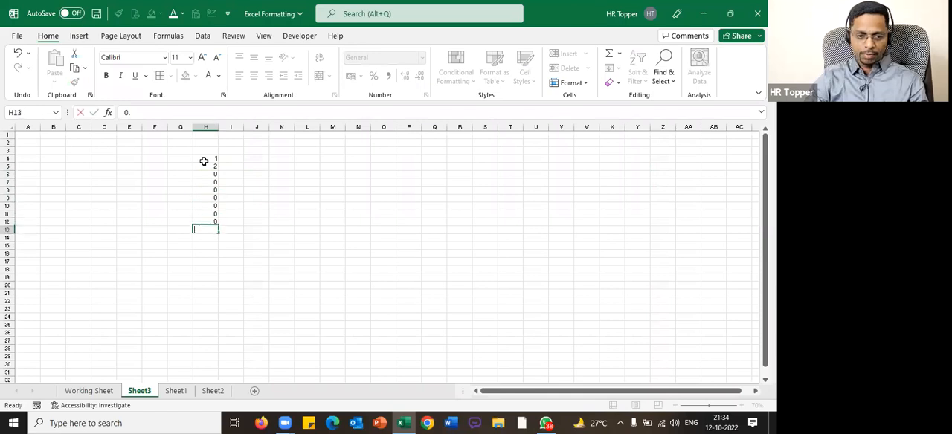
pyautogui.press('Return')
pyautogui.write('02 03 00 00 00')
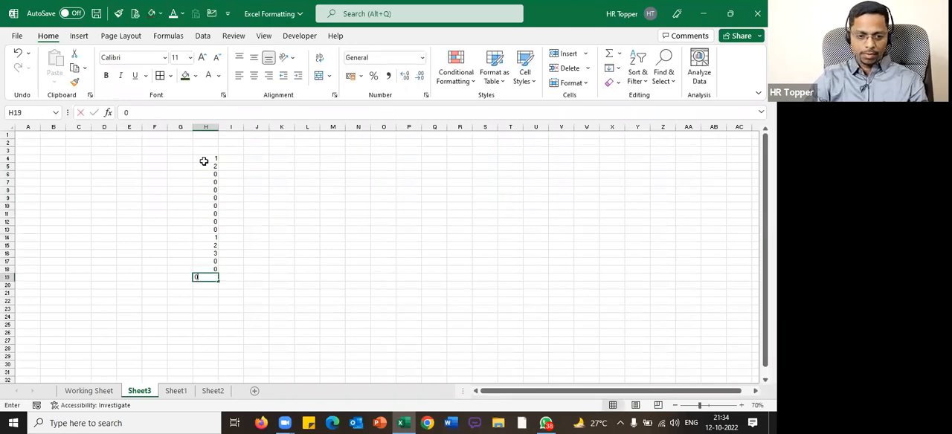
# Copy the numbers in H4:H19 into each of columns I to O, starting at row 4
pyautogui.moveTo(204, 161); pyautogui.dragTo(208, 273)
pyautogui.hotkey('ctrl', 'c')
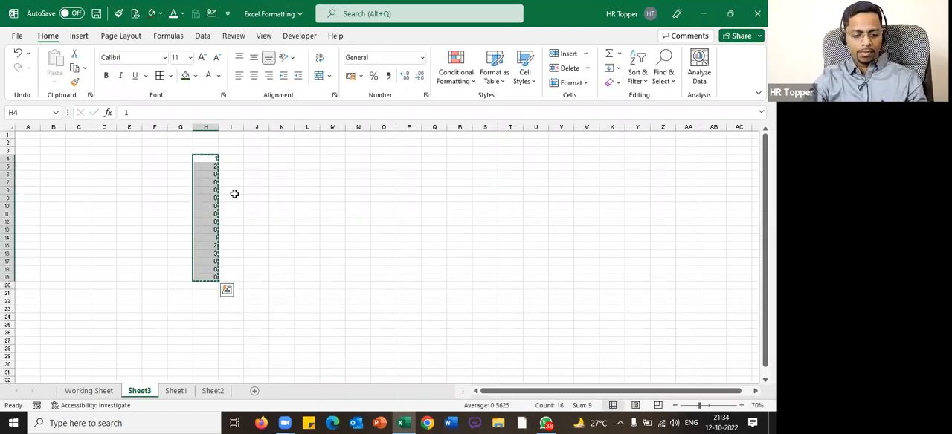
pyautogui.click(233, 159)
pyautogui.hotkey('ctrl', 'v')
pyautogui.click(257, 159)
pyautogui.hotkey('ctrl', 'v')
pyautogui.click(286, 158)
pyautogui.hotkey('ctrl', 'v')
pyautogui.click(309, 158)
pyautogui.hotkey('ctrl', 'v')
pyautogui.click(337, 159)
pyautogui.hotkey('ctrl', 'v')
pyautogui.click(361, 159)
pyautogui.hotkey('ctrl', 'v')
pyautogui.click(384, 160)
pyautogui.hotkey('ctrl', 'v')
pyautogui.click(514, 215)
pyautogui.press('Escape')
pyautogui.keyDown('ctrl'); pyautogui.scroll(1, 370, 189); pyautogui.keyUp('ctrl')
pyautogui.keyDown('ctrl'); pyautogui.scroll(2, 370, 191); pyautogui.keyUp('ctrl')
pyautogui.click(503, 285)
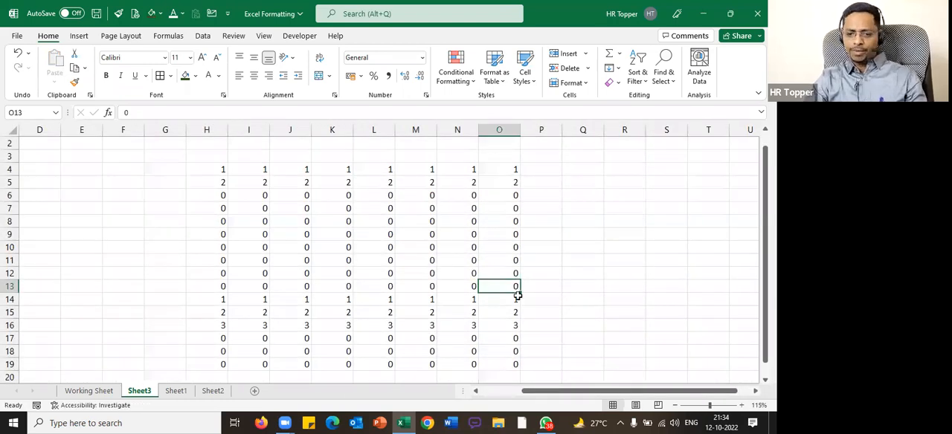
pyautogui.moveTo(218, 195); pyautogui.dragTo(527, 289)
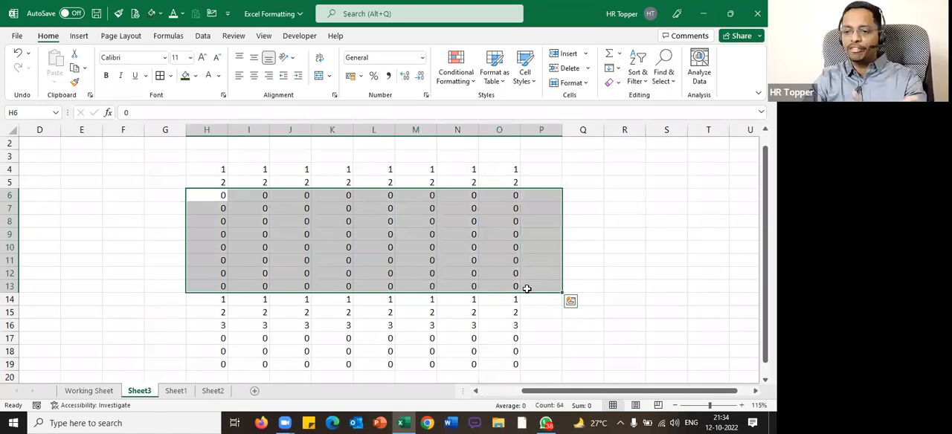
# Enter =RANDBETWEEN(0,2) in H4 and fill the formula down to H19
pyautogui.click(212, 168)
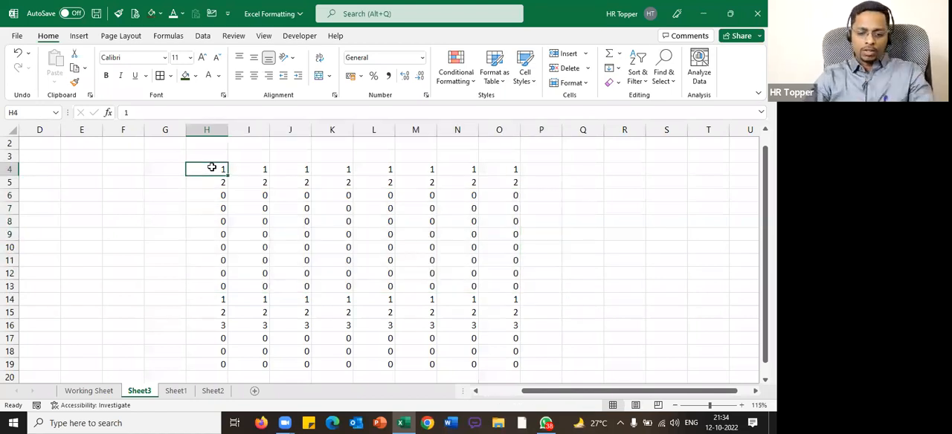
pyautogui.write('=randb')
pyautogui.press('Tab')
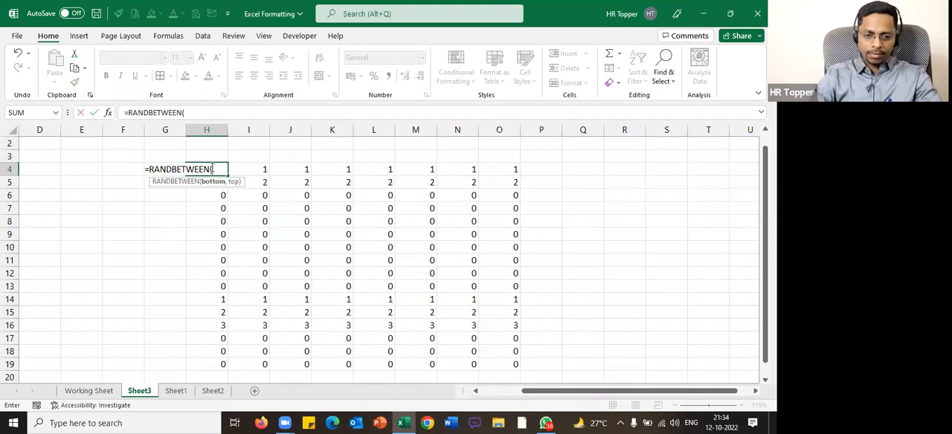
pyautogui.write('0,2)')
pyautogui.press('Return')
pyautogui.press('Up')
pyautogui.hotkey('ctrl', 'shift', 'Down')
pyautogui.hotkey('ctrl', 'd')
# Copy the random-number formulas from H4:H19 across to I4:O19
pyautogui.hotkey('ctrl', 'c')
pyautogui.moveTo(256, 171); pyautogui.dragTo(512, 365)
pyautogui.hotkey('ctrl', 'v')
pyautogui.hotkey('ctrl', 'a')
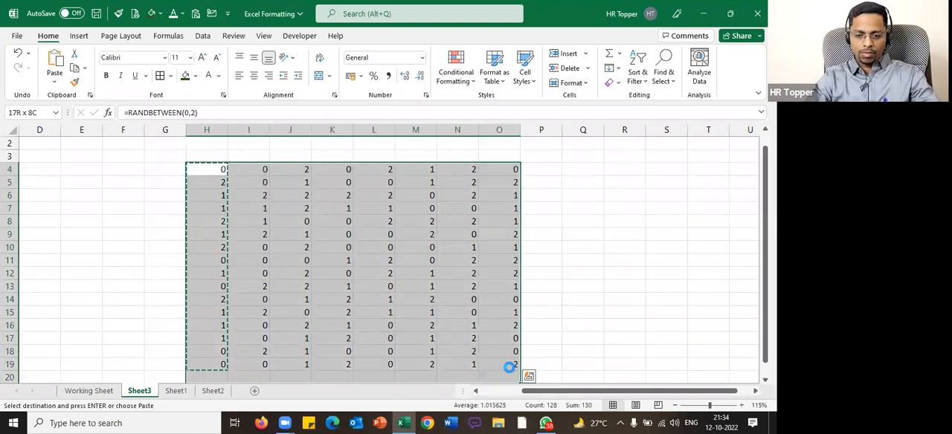
pyautogui.hotkey('ctrl', 'c')
pyautogui.hotkey('ctrl', 'q')
pyautogui.press('Escape')
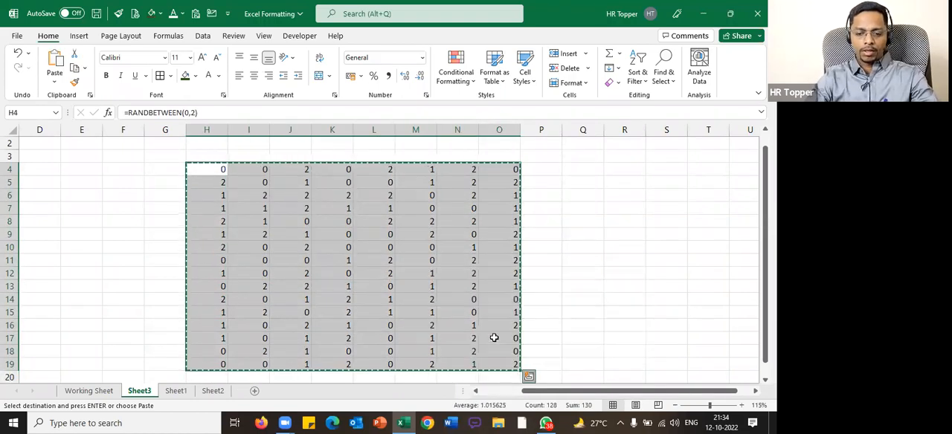
# Convert the RANDBETWEEN formulas in H4:O19 to fixed values
pyautogui.click(494, 336)
pyautogui.hotkey('ctrl', 'a')
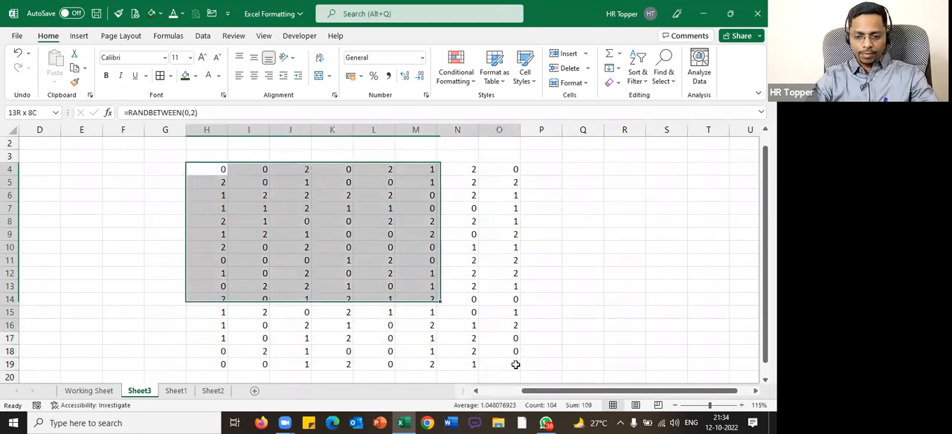
pyautogui.hotkey('ctrl', 'c')
pyautogui.hotkey('shift', 'F10')
pyautogui.press('Escape')
pyautogui.press('Escape')
pyautogui.click(449, 270)
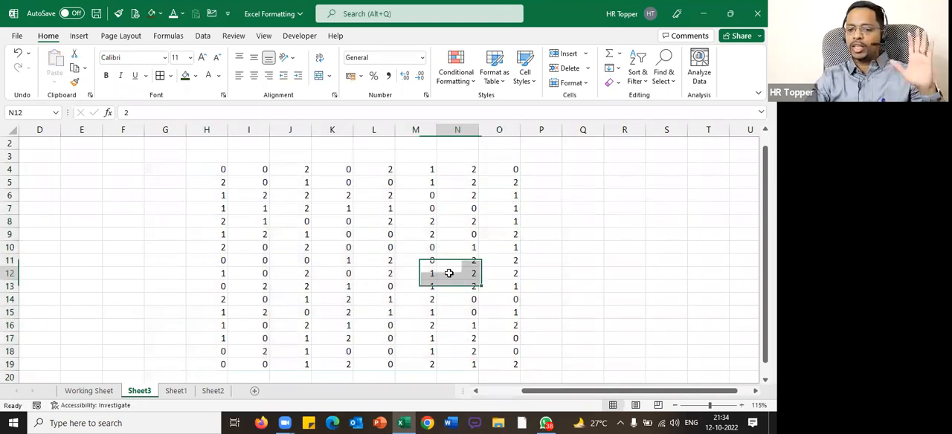
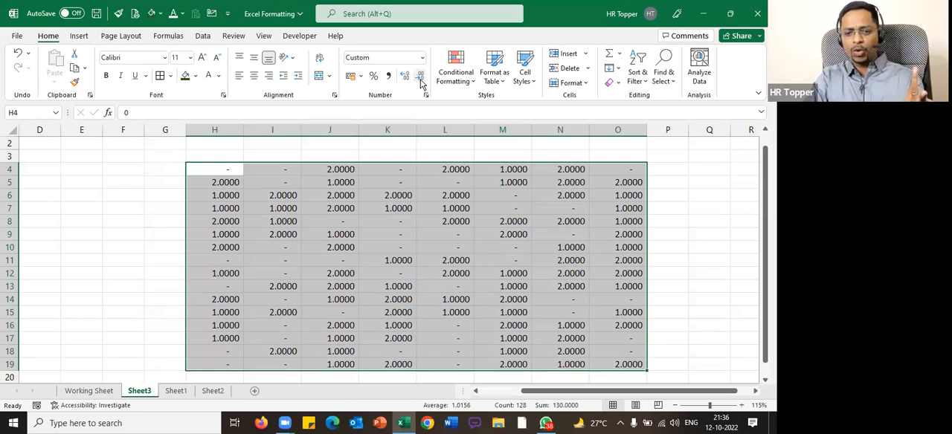
pyautogui.click(420, 79)
pyautogui.click(420, 79)
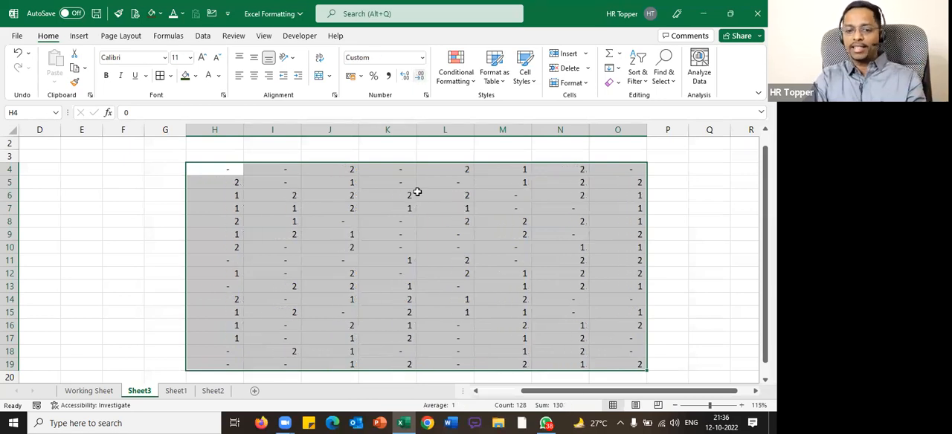
# Remove all decimal places from the number grid in H4:O19 on Sheet3
pyautogui.scroll(-1, 424, 220)
pyautogui.click(504, 238)
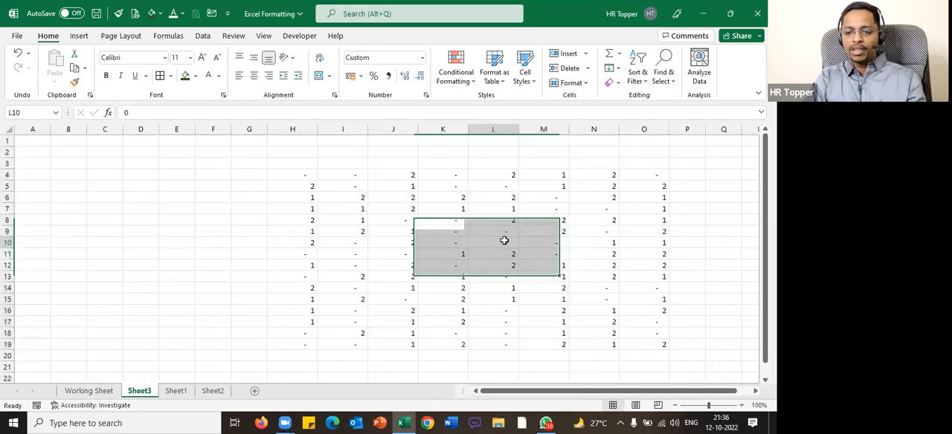
pyautogui.press('Right')
pyautogui.press('Right')
pyautogui.press('Right')
pyautogui.press('Right')
pyautogui.press('Right')
pyautogui.press('Right')
pyautogui.press('Right')
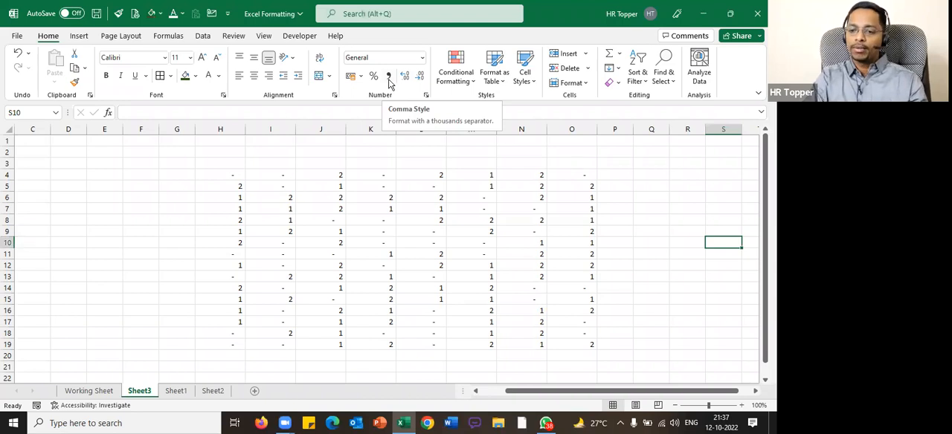
# On Working Sheet, apply Comma Style with no decimal places to the salary figures in V2:AL16
pyautogui.click(277, 346)
pyautogui.click(88, 390)
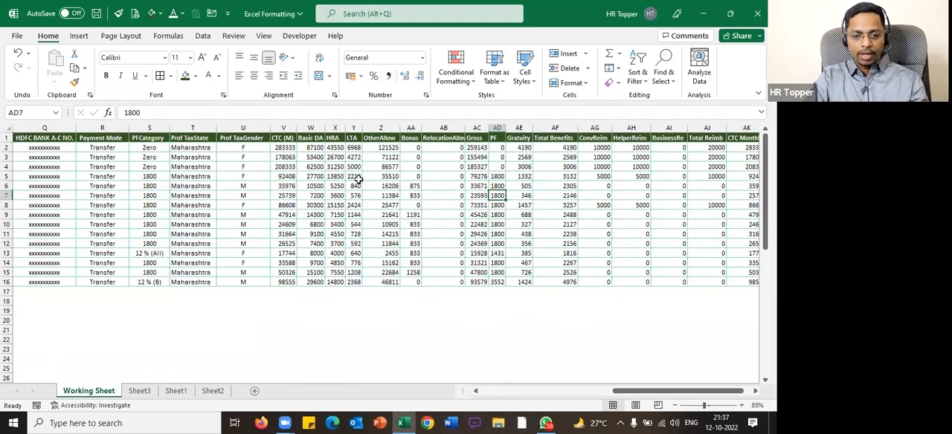
pyautogui.scroll(1, 424, 201)
pyautogui.scroll(1, 510, 192)
pyautogui.click(530, 164)
pyautogui.press('Right')
pyautogui.press('Right')
pyautogui.press('Right')
pyautogui.press('Right')
pyautogui.press('Right')
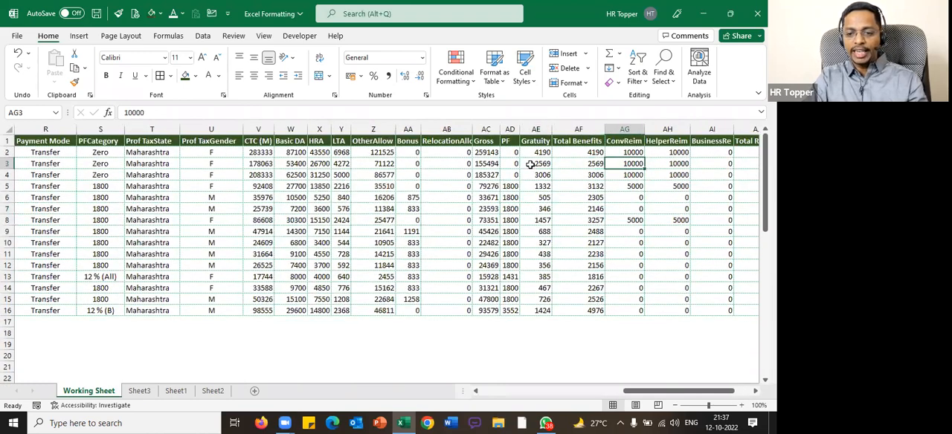
pyautogui.press('Right')
pyautogui.moveTo(152, 153); pyautogui.dragTo(611, 308)
pyautogui.hscroll(2, 596, 305)
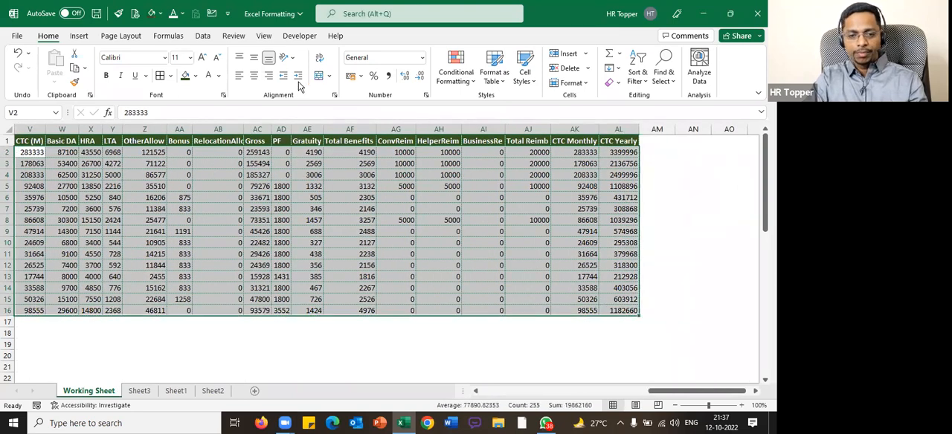
pyautogui.click(388, 76)
pyautogui.click(404, 76)
pyautogui.click(421, 78)
pyautogui.click(421, 77)
pyautogui.click(421, 78)
pyautogui.click(402, 199)
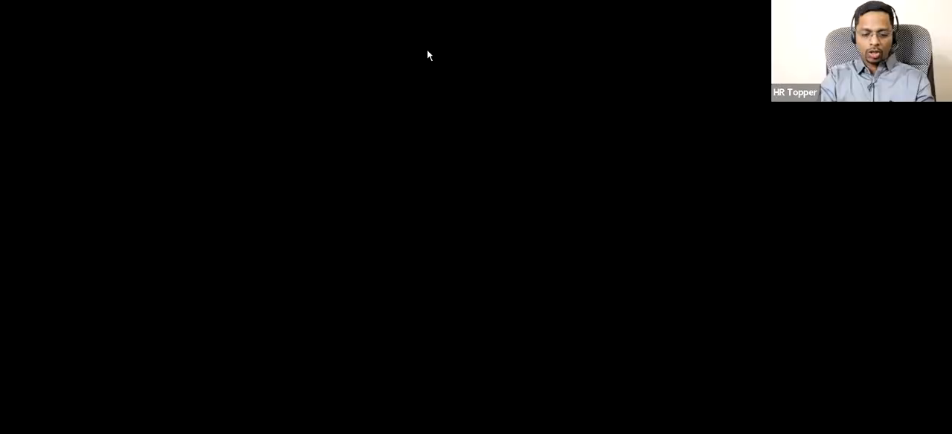
# Examine the comma-formatted salary columns from CTC (M) across to CTC Yearly
pyautogui.press('Left')
pyautogui.press('Left')
pyautogui.press('Left')
pyautogui.press('Left')
pyautogui.press('Left')
pyautogui.press('Left')
pyautogui.press('Left')
pyautogui.press('Left')
pyautogui.press('Left')
pyautogui.press('Left')
pyautogui.press('Left')
pyautogui.press('Left')
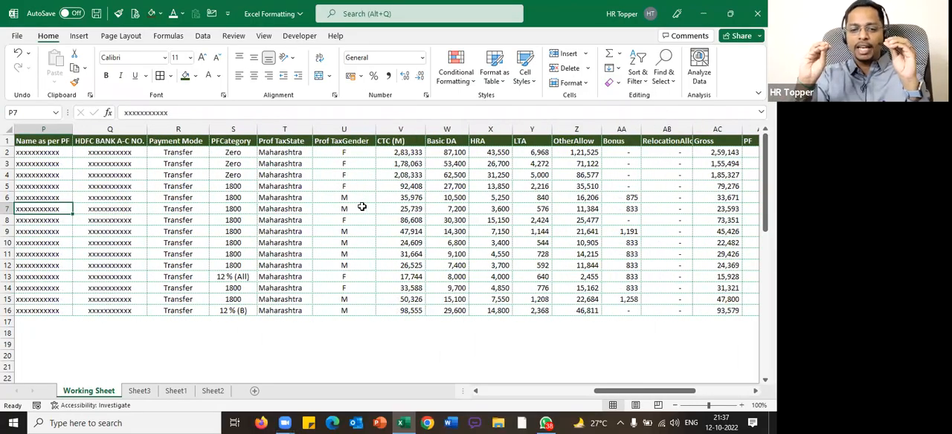
pyautogui.keyDown('ctrl'); pyautogui.scroll(-1, 488, 209); pyautogui.keyUp('ctrl')
pyautogui.click(534, 217)
pyautogui.press('Right')
pyautogui.press('Right')
pyautogui.press('Right')
pyautogui.press('Right')
pyautogui.press('Right')
pyautogui.press('Right')
pyautogui.press('Right')
pyautogui.press('Right')
pyautogui.press('Right')
pyautogui.press('Right')
pyautogui.press('Right')
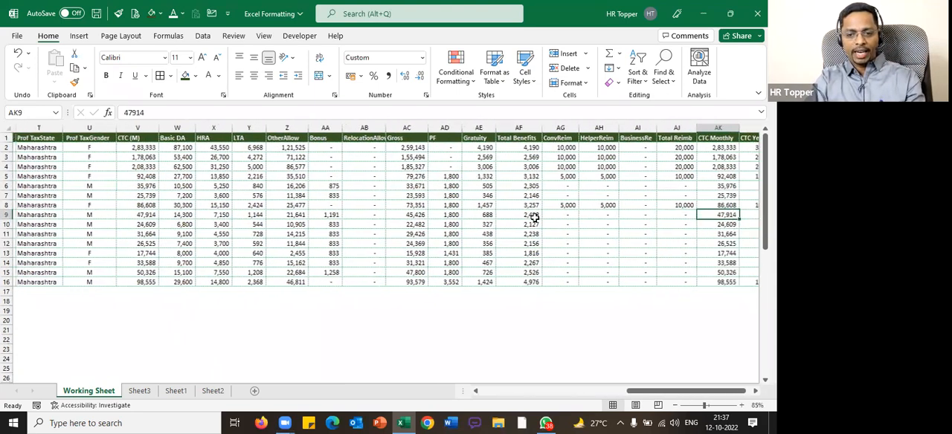
pyautogui.press('Right')
pyautogui.press('Right')
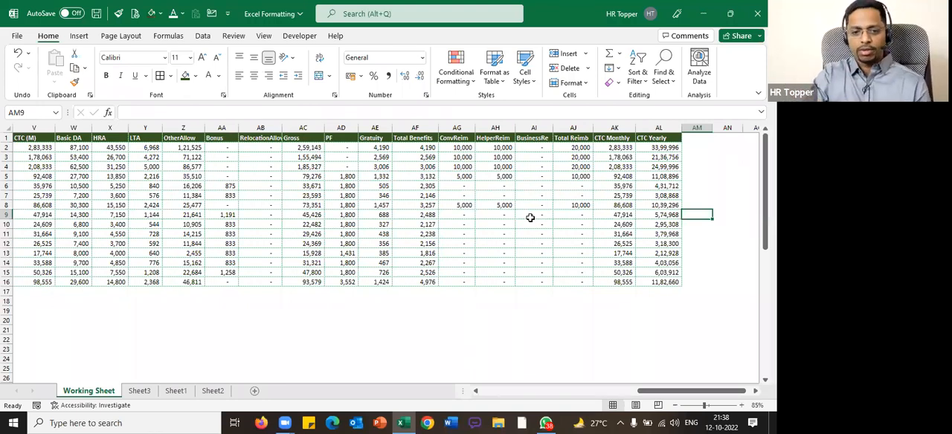
# Delete the CTC (M) column between Prof TaxGender and Basic DA
pyautogui.click(221, 166)
pyautogui.press('Left')
pyautogui.press('Left')
pyautogui.press('Left')
pyautogui.press('Left')
pyautogui.press('Left')
pyautogui.press('Left')
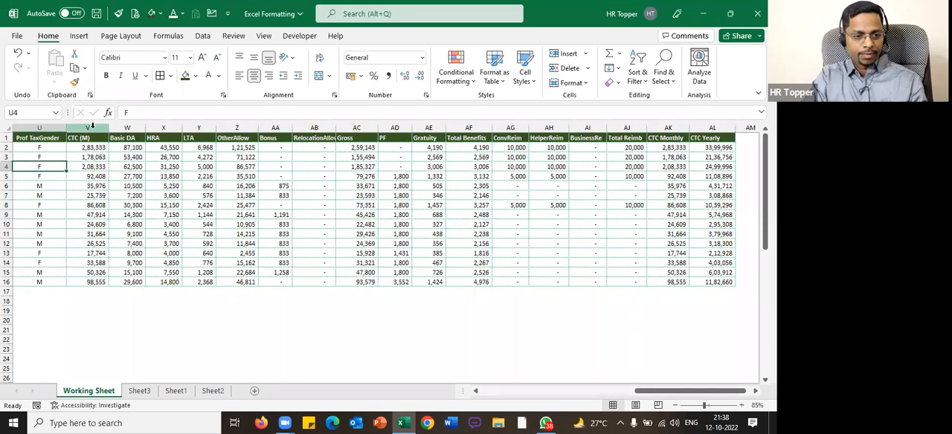
pyautogui.click(95, 129)
pyautogui.hotkey('ctrl', '-')
pyautogui.click(271, 186)
# Fill the Gross values in AB2:AB16 with light green and make them bold
pyautogui.moveTo(318, 148); pyautogui.dragTo(319, 282)
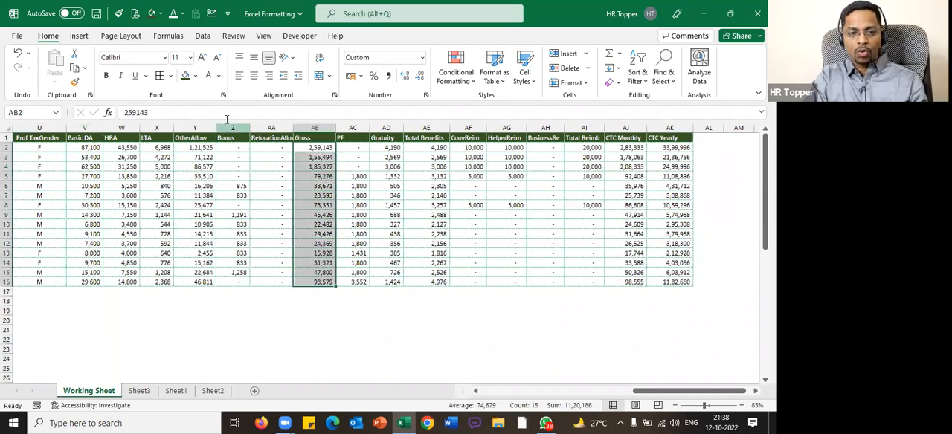
pyautogui.click(195, 75)
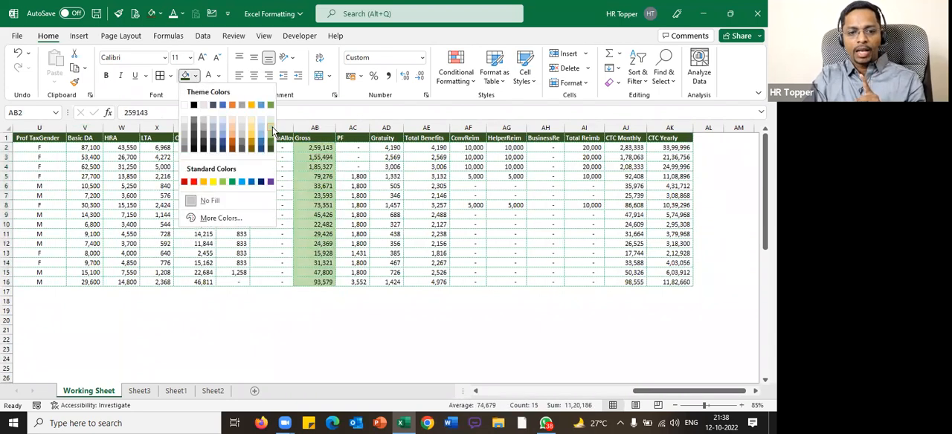
pyautogui.click(272, 133)
pyautogui.hotkey('ctrl', 'b')
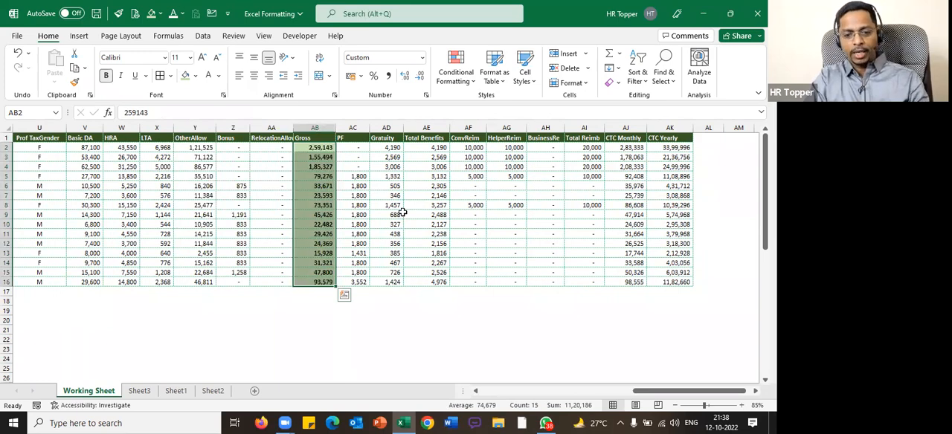
pyautogui.click(395, 214)
# Change the fill of the whole header row, from Sr.No to CTC Yearly, to dark blue
pyautogui.click(321, 139)
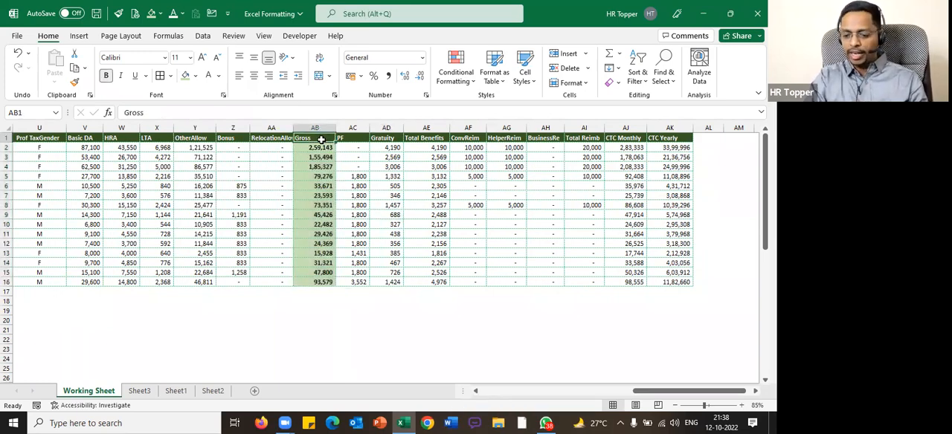
pyautogui.hotkey('ctrl', 'Left')
pyautogui.hotkey('ctrl', 'shift', 'Right')
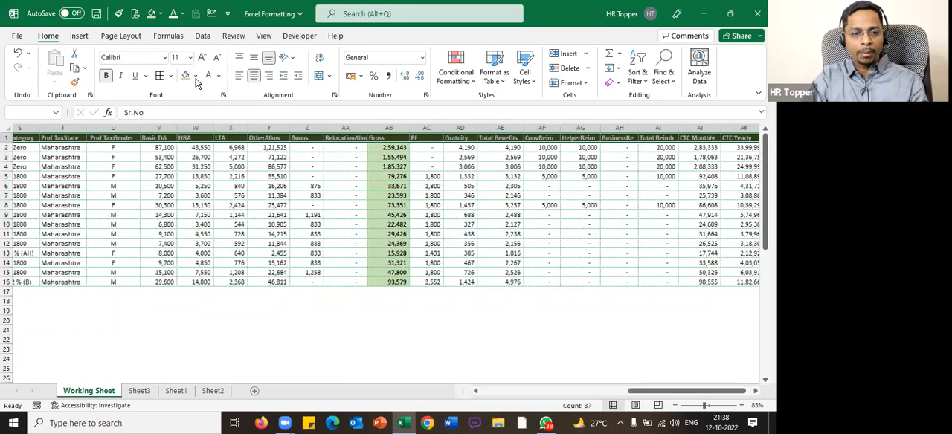
pyautogui.hotkey('alt', 'h')
pyautogui.press('h')
pyautogui.click(263, 181)
pyautogui.hotkey('ctrl', 'BackSpace')
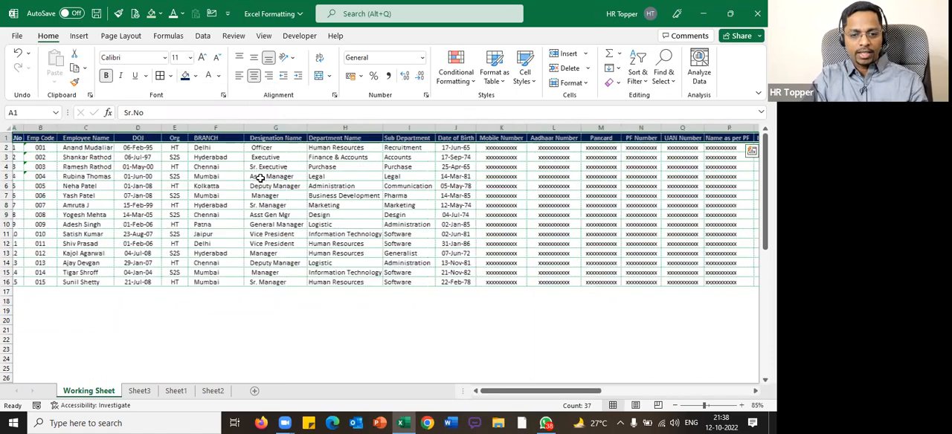
# Recolour the outline and inside borders of the whole employee table to light blue
pyautogui.hotkey('ctrl', 'shift', 'Down')
pyautogui.hotkey('ctrl', 'BackSpace')
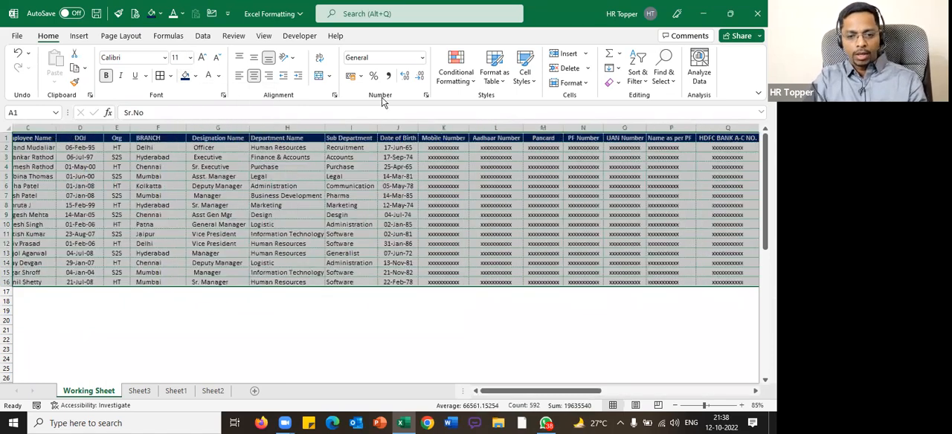
pyautogui.hotkey('ctrl', '1')
pyautogui.hotkey('ctrl', 'Tab')
pyautogui.hotkey('ctrl', 'Tab')
pyautogui.hotkey('ctrl', 'Tab')
pyautogui.click(338, 220)
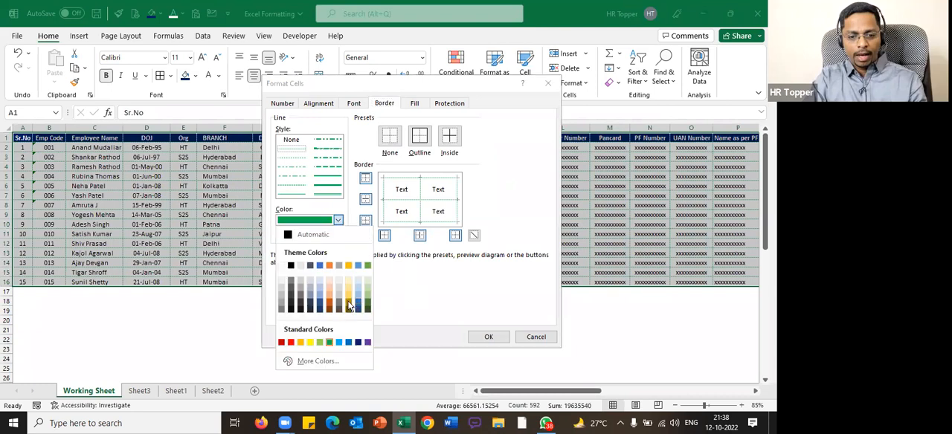
pyautogui.click(339, 342)
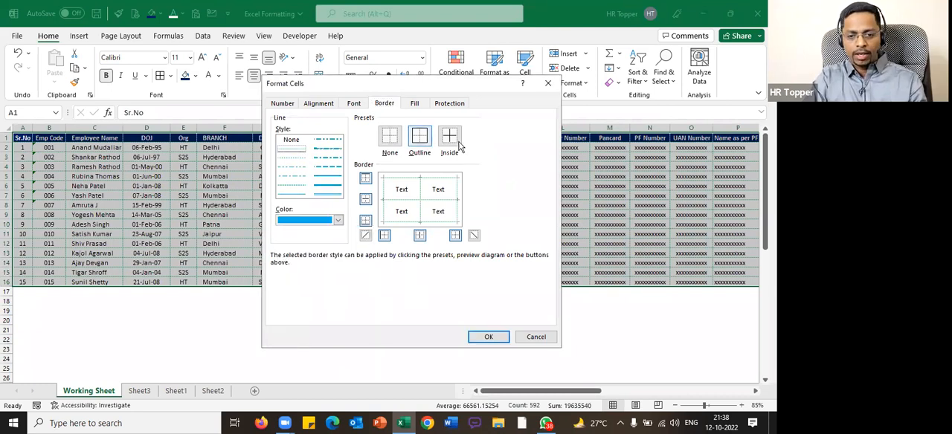
pyautogui.click(489, 337)
# Change the fill of the Gross values in AB2:AB16 to a pale blue theme colour
pyautogui.click(487, 196)
pyautogui.press('Right')
pyautogui.press('Right')
pyautogui.press('Right')
pyautogui.press('Right')
pyautogui.press('Right')
pyautogui.press('Right')
pyautogui.press('Right')
pyautogui.press('Right')
pyautogui.press('Right')
pyautogui.press('Right')
pyautogui.press('Right')
pyautogui.press('Right')
pyautogui.press('Right')
pyautogui.press('Right')
pyautogui.press('Right')
pyautogui.press('Right')
pyautogui.press('Right')
pyautogui.press('Right')
pyautogui.press('Right')
pyautogui.press('Right')
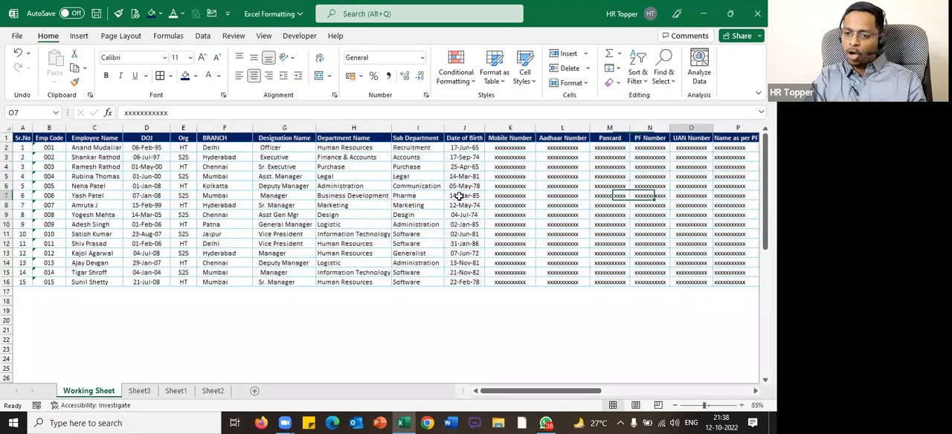
pyautogui.keyDown('ctrl'); pyautogui.scroll(1, 469, 193); pyautogui.keyUp('ctrl')
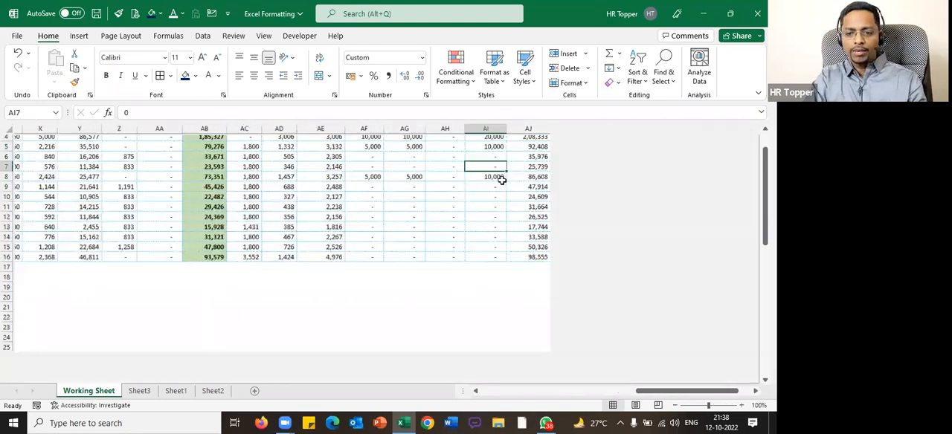
pyautogui.scroll(2, 379, 153)
pyautogui.moveTo(378, 154); pyautogui.dragTo(377, 311)
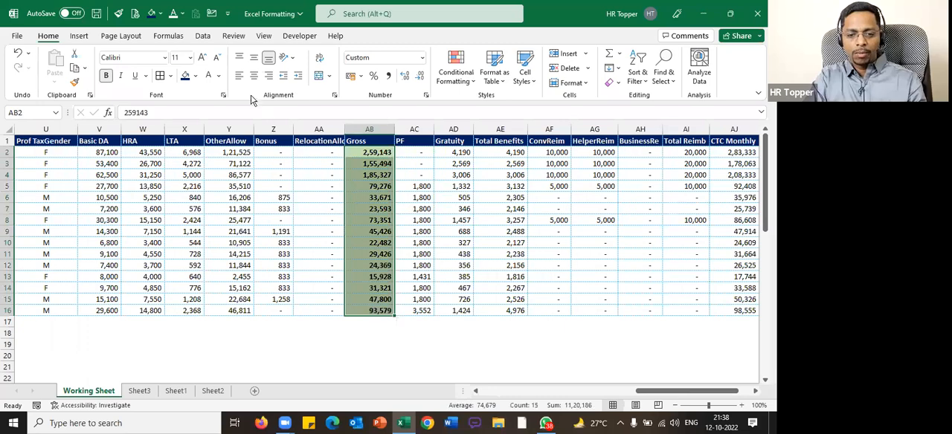
pyautogui.click(194, 76)
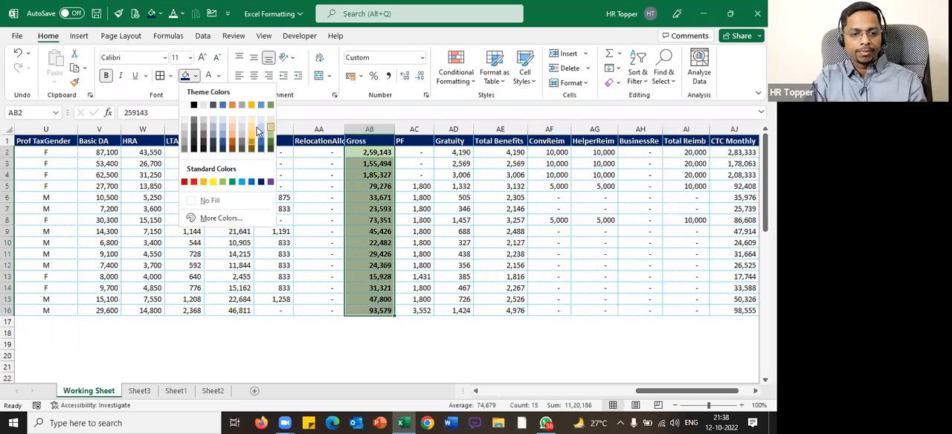
pyautogui.click(261, 125)
pyautogui.click(523, 276)
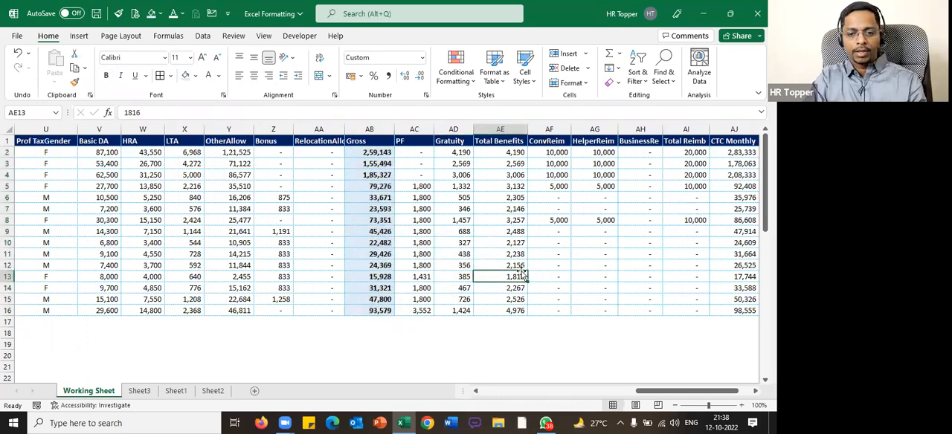
# Make the Total Benefits values in AE2:AE16 bold and give them the same pale blue fill as Gross
pyautogui.click(528, 253)
pyautogui.press('Right')
pyautogui.press('Right')
pyautogui.press('Right')
pyautogui.press('Right')
pyautogui.press('Right')
pyautogui.press('Right')
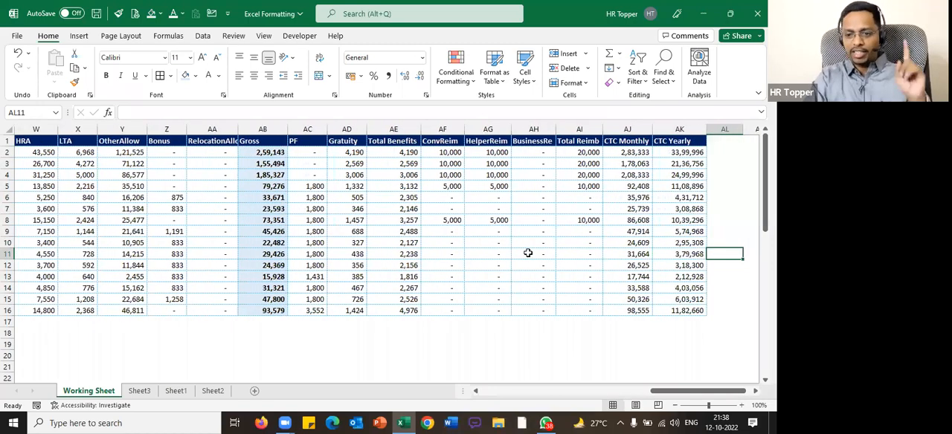
pyautogui.press('Right')
pyautogui.moveTo(364, 151); pyautogui.dragTo(354, 308)
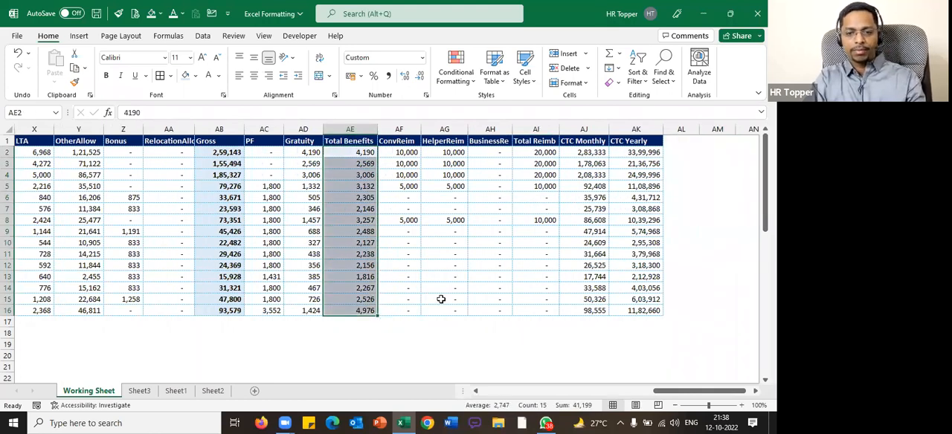
pyautogui.click(402, 186)
pyautogui.moveTo(369, 151); pyautogui.dragTo(359, 307)
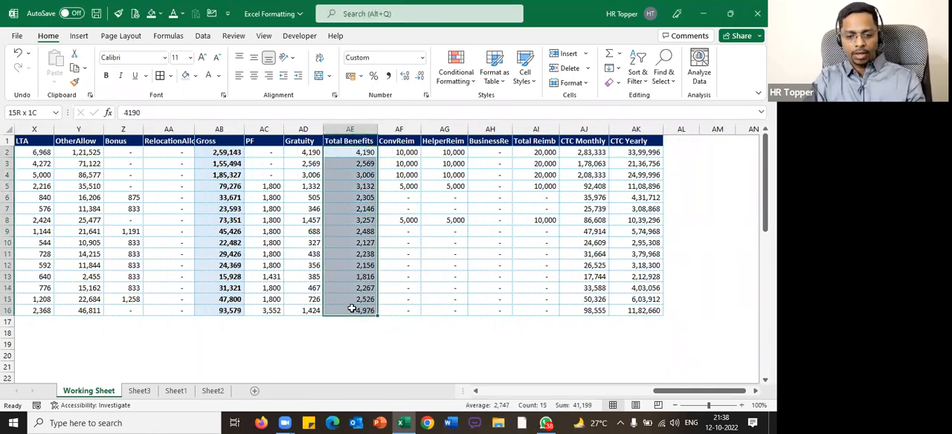
pyautogui.click(448, 288)
# Apply the pale blue fill and bold to the Total Reimb values in AI2:AI16
pyautogui.press('Right')
pyautogui.press('Right')
pyautogui.press('Right')
pyautogui.press('Right')
pyautogui.press('Right')
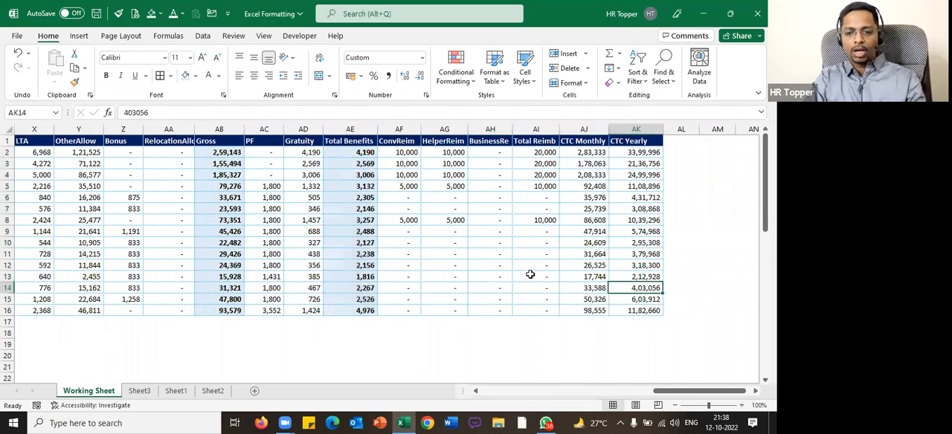
pyautogui.moveTo(587, 152); pyautogui.dragTo(587, 160)
pyautogui.press('Right')
pyautogui.press('Right')
pyautogui.press('Right')
pyautogui.press('Right')
pyautogui.press('Right')
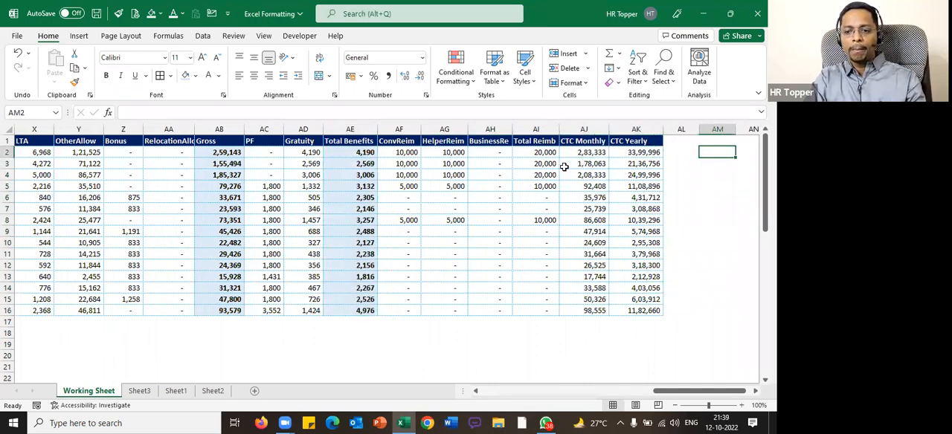
pyautogui.click(510, 154)
pyautogui.moveTo(511, 163); pyautogui.dragTo(506, 198)
pyautogui.moveTo(453, 152); pyautogui.dragTo(447, 310)
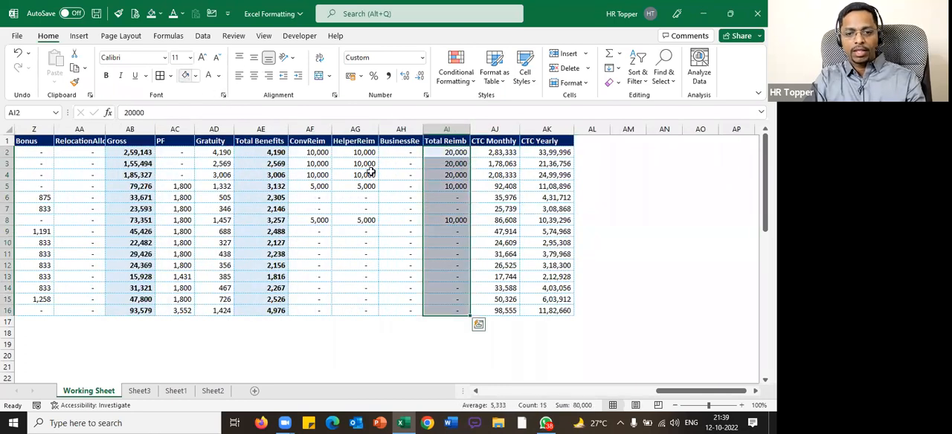
pyautogui.click(107, 78)
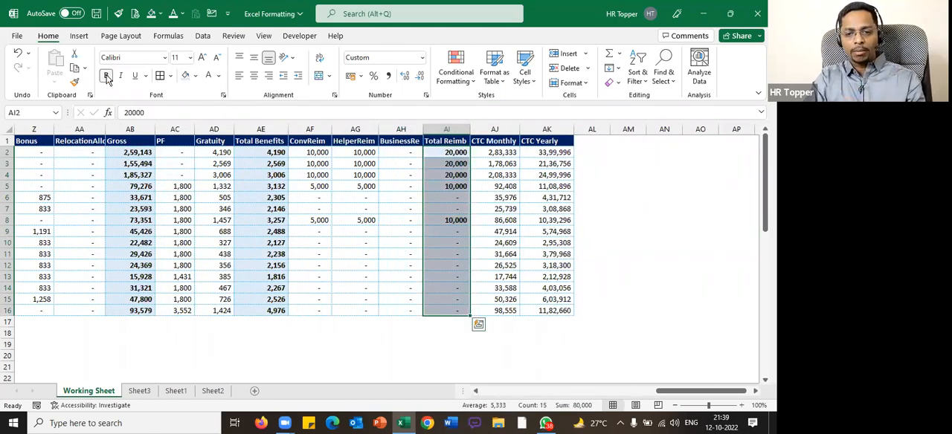
# Fill the CTC Monthly and CTC Yearly values in AJ2:AK16 with a darker shade of blue and make them bold
pyautogui.moveTo(495, 153); pyautogui.dragTo(542, 308)
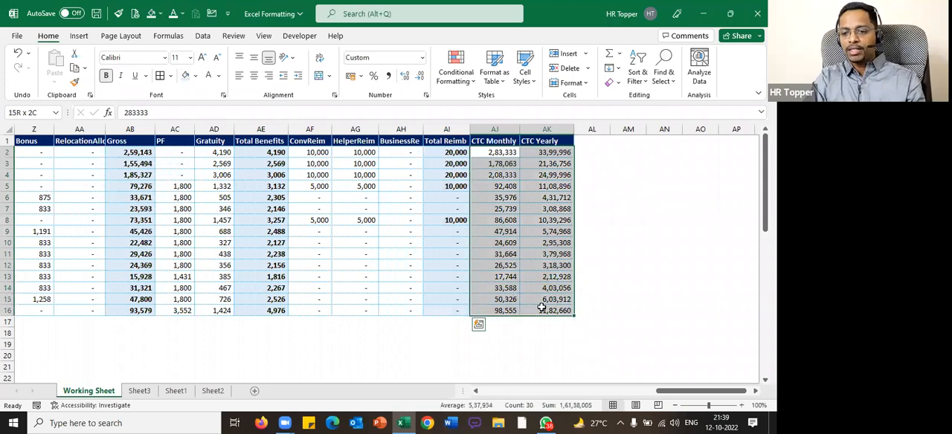
pyautogui.click(196, 77)
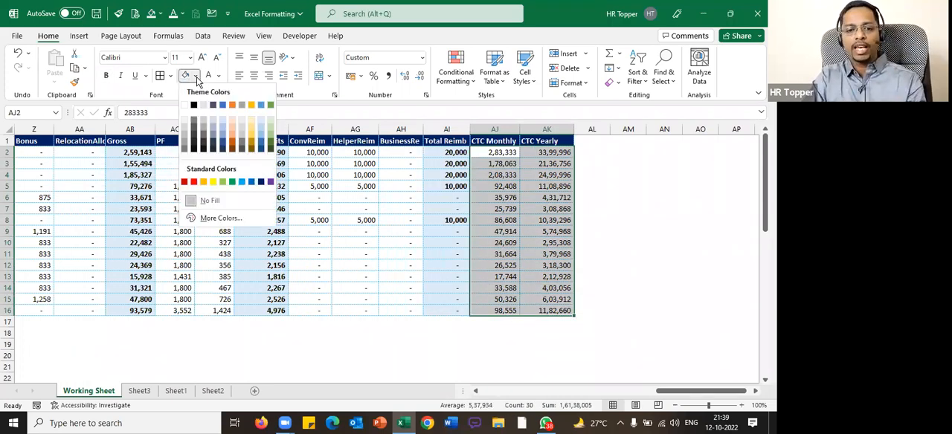
pyautogui.click(262, 137)
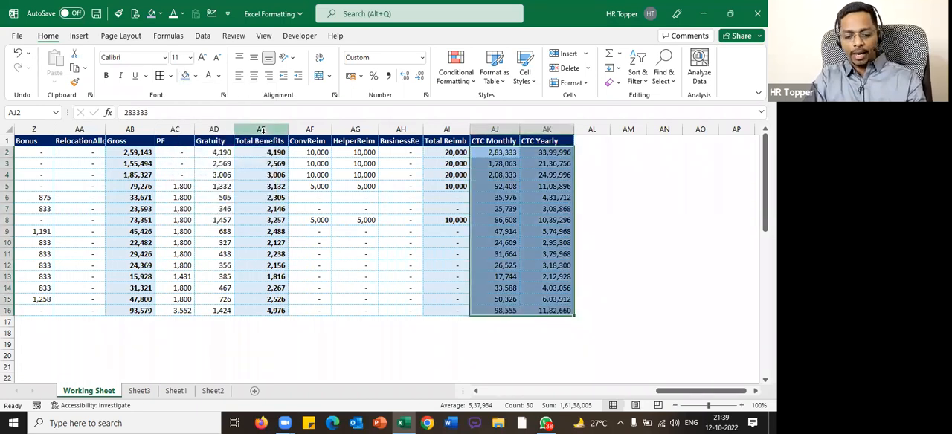
# Refill the CTC Monthly and CTC Yearly values in AJ2:AK16 with a lighter Blue, Accent 5 theme shade
pyautogui.click(196, 75)
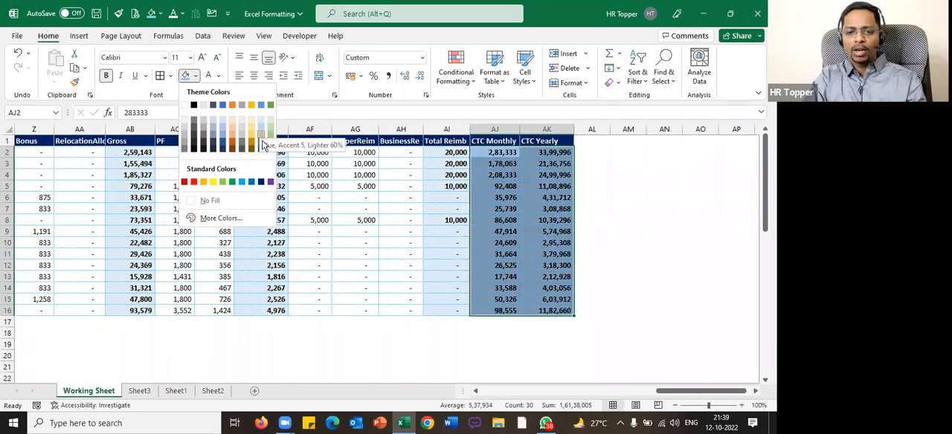
pyautogui.click(261, 136)
pyautogui.click(522, 190)
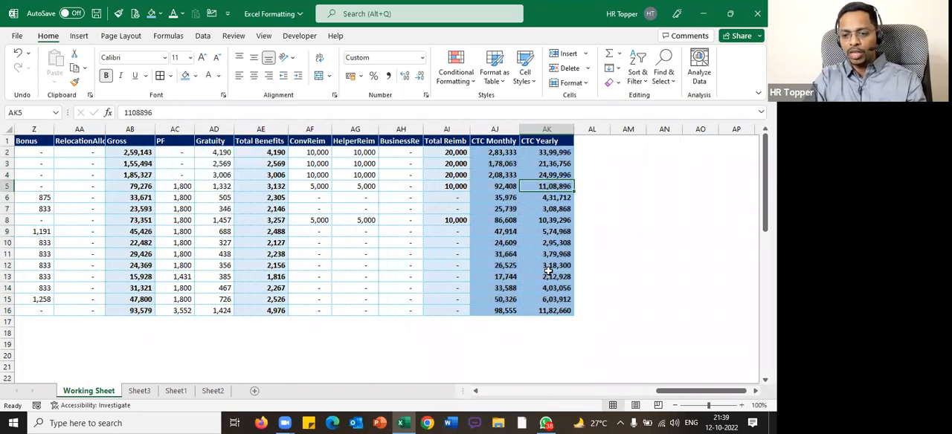
# Review the blue shading of the Gross, Total Benefits, Total Reimb and CTC columns against the rest of the table
pyautogui.scroll(-1, 354, 243)
pyautogui.click(353, 243)
pyautogui.press('Right')
pyautogui.press('Right')
pyautogui.press('Right')
pyautogui.press('Right')
pyautogui.press('Right')
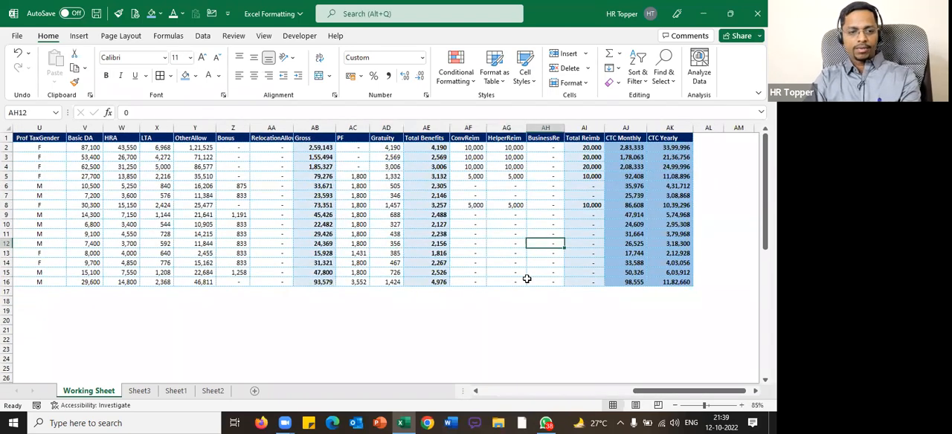
pyautogui.click(611, 245)
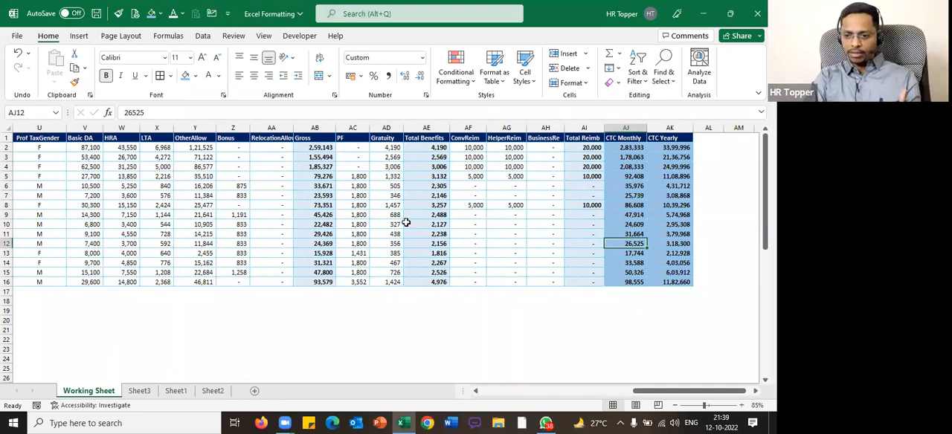
pyautogui.moveTo(318, 151); pyautogui.dragTo(319, 275)
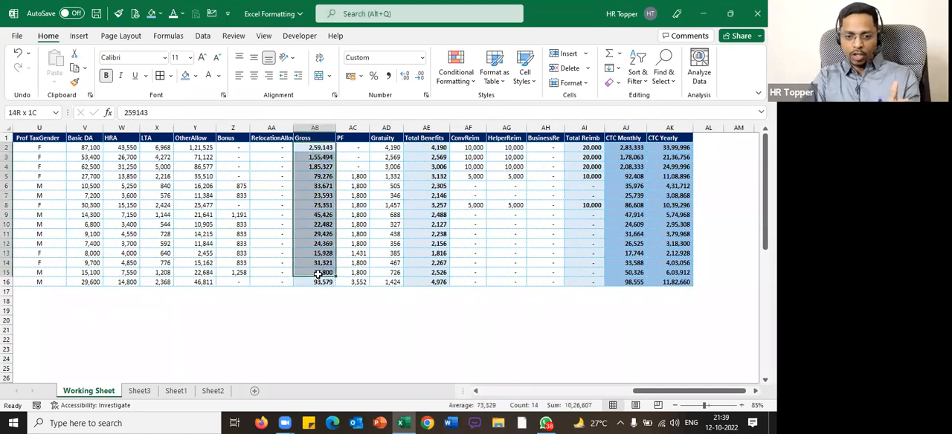
pyautogui.moveTo(426, 148); pyautogui.dragTo(439, 253)
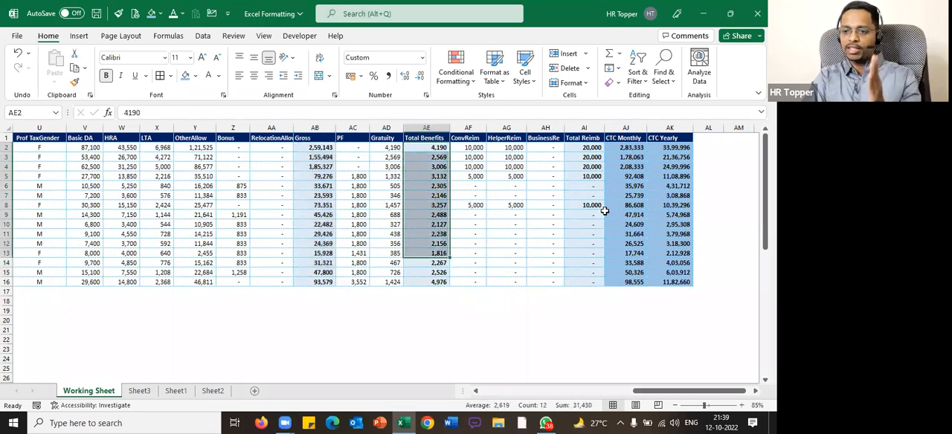
pyautogui.moveTo(638, 148); pyautogui.dragTo(673, 283)
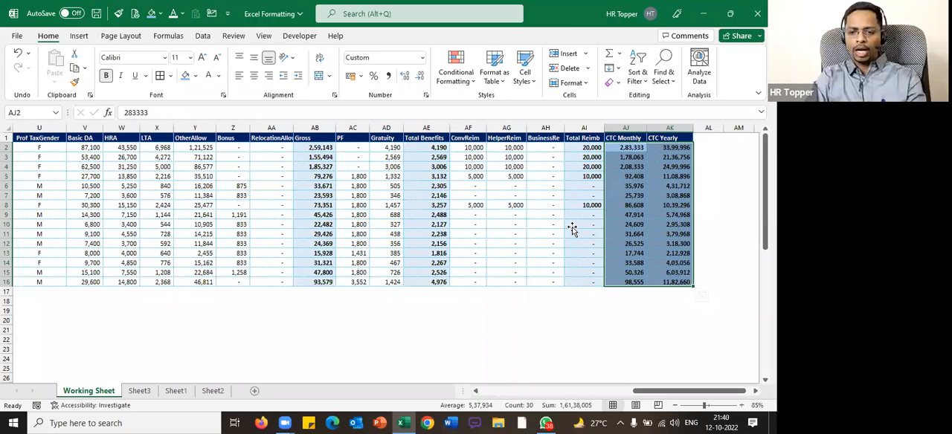
pyautogui.click(572, 227)
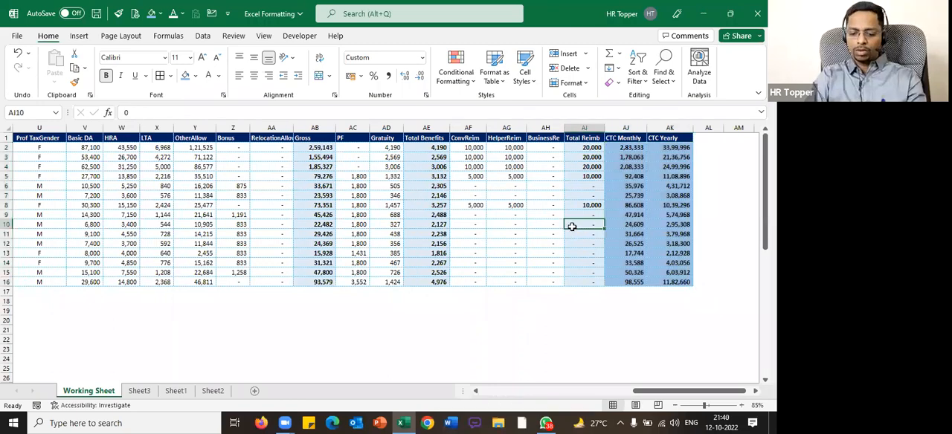
# Copy employee rows 2 to 16 and insert the copies, repeating with the enlarged block until the sheet holds 120 records
pyautogui.press('Home')
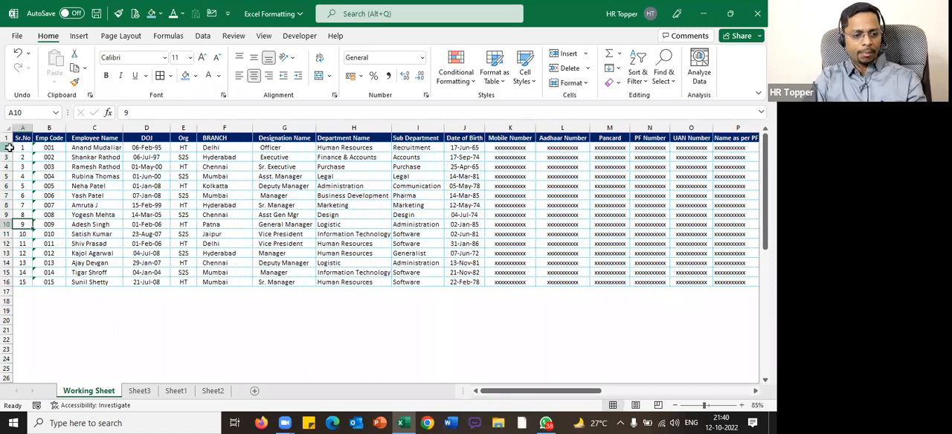
pyautogui.moveTo(9, 147); pyautogui.dragTo(9, 279)
pyautogui.hotkey('ctrl', 'c')
pyautogui.hotkey('ctrl', '+')
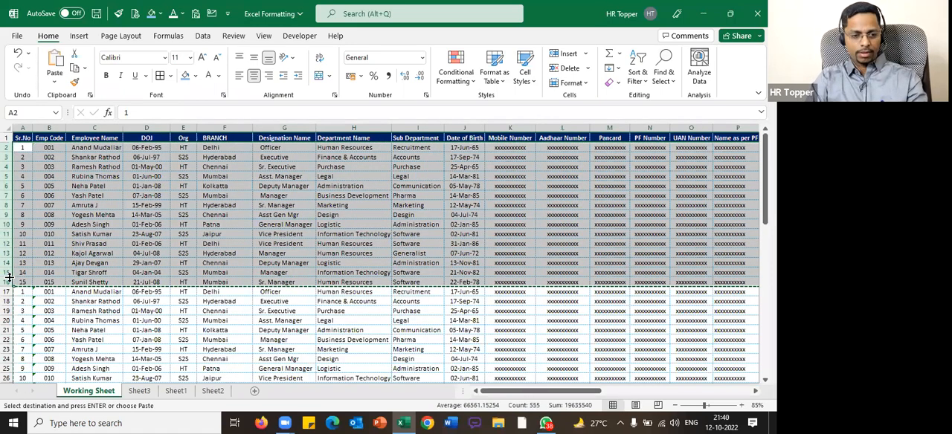
pyautogui.press('Delete')
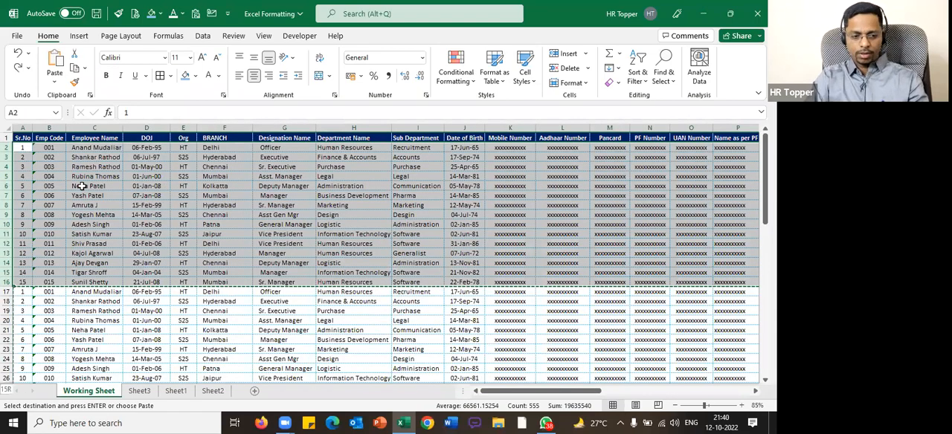
pyautogui.hotkey('ctrl', 'shift', 'Down')
pyautogui.scroll(2, 80, 186)
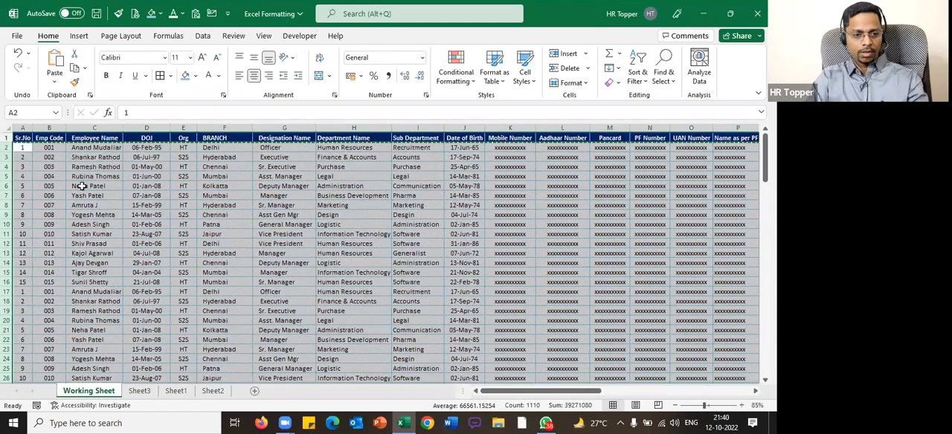
# Renumber the Sr.No column as a continuous series starting from 1 and 2 in A2:A3 down to the last record
pyautogui.moveTo(23, 149); pyautogui.dragTo(23, 158)
pyautogui.doubleClick(33, 162)
pyautogui.click(70, 237)
# Examine the lower rows of the enlarged table across the personal detail and salary columns
pyautogui.scroll(-8, 678, 281)
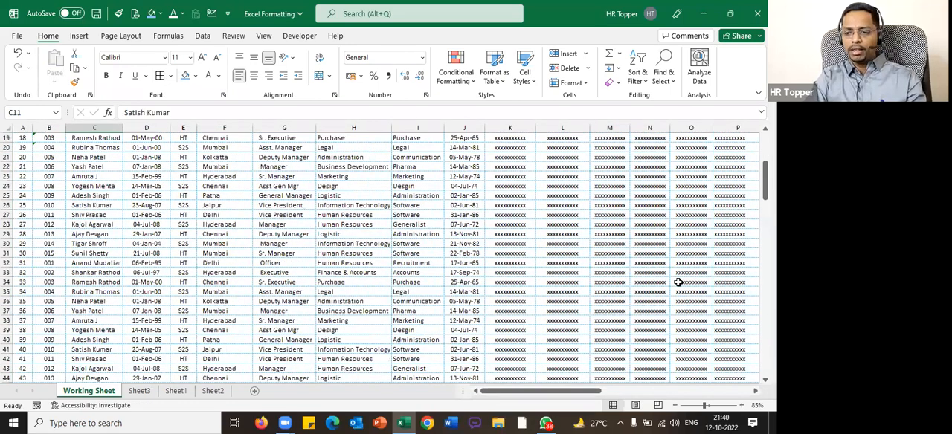
pyautogui.click(611, 273)
pyautogui.press('Right')
pyautogui.press('Right')
pyautogui.press('Right')
pyautogui.press('Right')
pyautogui.press('Right')
pyautogui.press('Right')
pyautogui.press('Right')
pyautogui.press('Right')
pyautogui.press('Right')
pyautogui.press('Right')
pyautogui.press('Right')
pyautogui.press('Right')
pyautogui.press('Right')
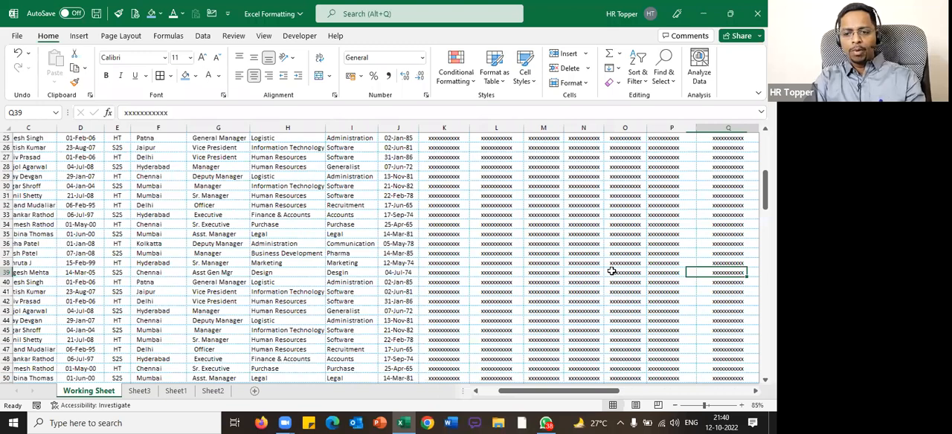
pyautogui.press('Right')
pyautogui.press('Right')
pyautogui.press('Right')
pyautogui.press('Right')
pyautogui.press('Right')
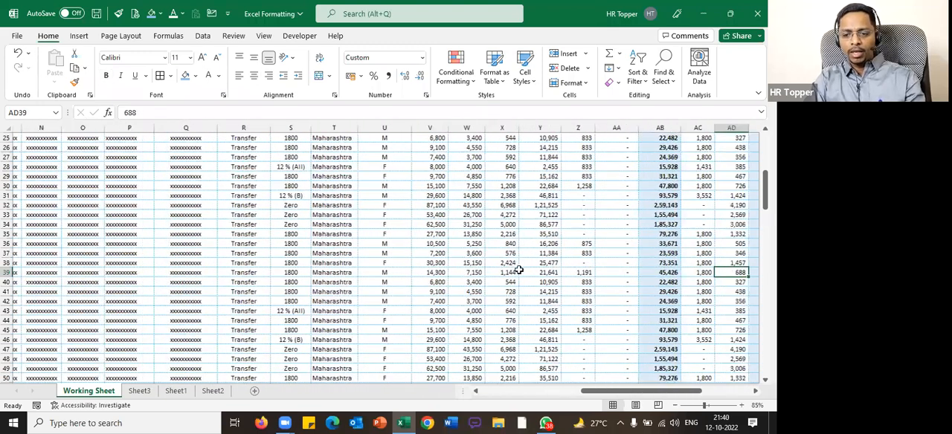
pyautogui.scroll(-1, 524, 331)
# Highlight the salary value in Y40 with a dark gold fill
pyautogui.click(491, 253)
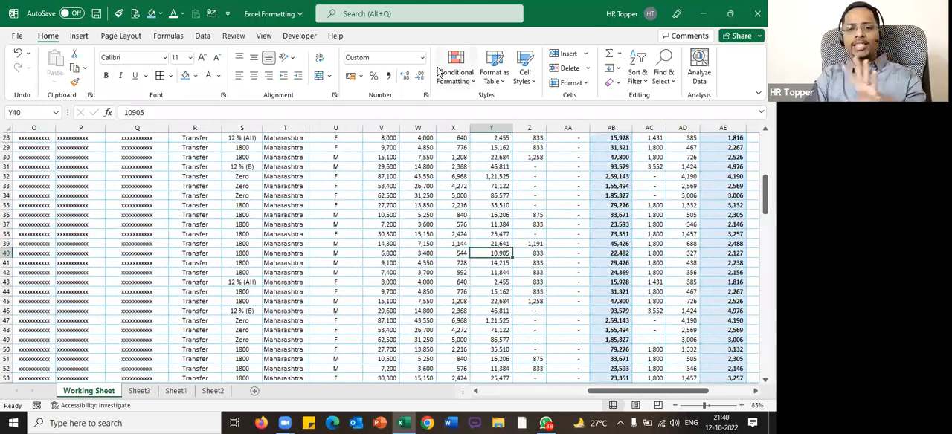
pyautogui.click(160, 15)
pyautogui.click(216, 86)
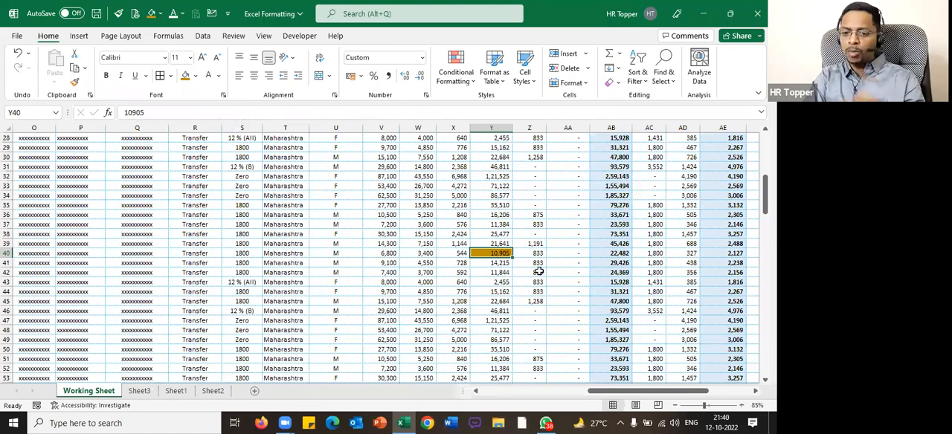
# Check which employee and which column heading the highlighted value in Y40 belongs to
pyautogui.press('Left')
pyautogui.press('Left')
pyautogui.press('Left')
pyautogui.press('Left')
pyautogui.press('Left')
pyautogui.press('Left')
pyautogui.press('Left')
pyautogui.press('Left')
pyautogui.press('Left')
pyautogui.press('Left')
pyautogui.press('Left')
pyautogui.press('Left')
pyautogui.press('Left')
pyautogui.press('Left')
pyautogui.press('Left')
pyautogui.press('Left')
pyautogui.press('Left')
pyautogui.press('Left')
pyautogui.press('Left')
pyautogui.press('Left')
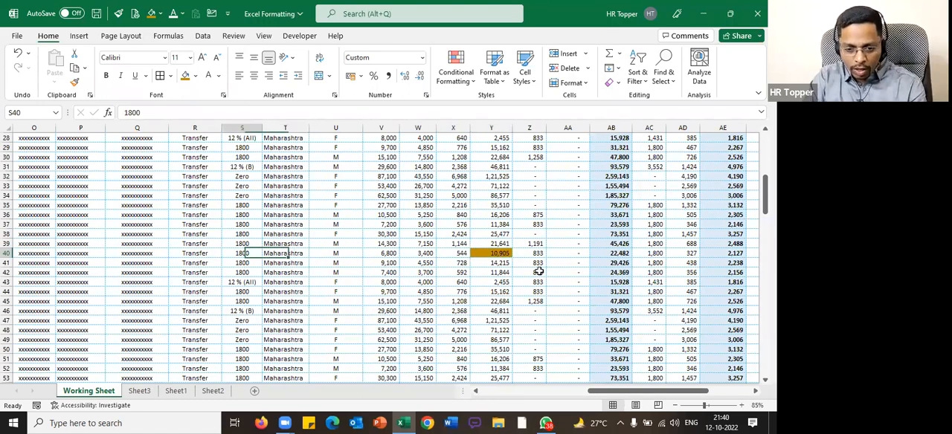
pyautogui.press('Left')
pyautogui.press('Left')
pyautogui.press('Left')
pyautogui.press('Left')
pyautogui.press('Right')
pyautogui.press('Right')
pyautogui.press('Right')
pyautogui.press('Right')
pyautogui.press('Right')
pyautogui.press('Right')
pyautogui.press('Right')
pyautogui.press('Right')
pyautogui.press('Right')
pyautogui.press('Right')
pyautogui.press('Right')
pyautogui.press('Right')
pyautogui.press('Right')
pyautogui.press('Right')
pyautogui.press('Right')
pyautogui.press('Right')
pyautogui.press('Right')
pyautogui.press('Right')
pyautogui.press('Right')
pyautogui.press('Right')
pyautogui.press('Right')
pyautogui.press('Right')
pyautogui.press('Right')
pyautogui.press('Right')
pyautogui.press('Right')
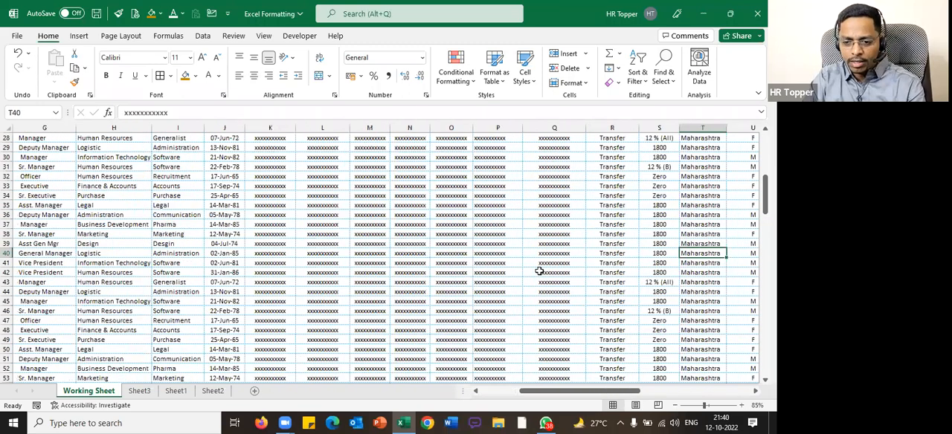
pyautogui.press('Right')
pyautogui.press('Right')
pyautogui.press('Right')
pyautogui.press('Right')
pyautogui.press('Right')
pyautogui.press('Right')
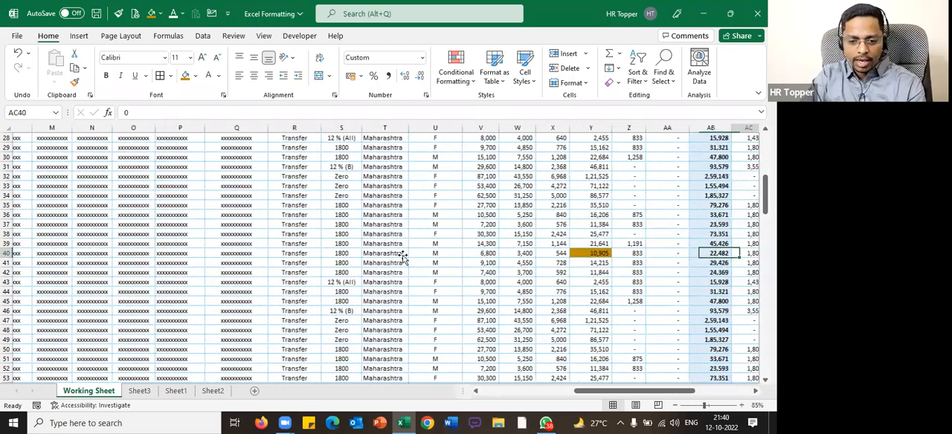
pyautogui.click(402, 255)
pyautogui.scroll(9, 405, 137)
pyautogui.click(405, 138)
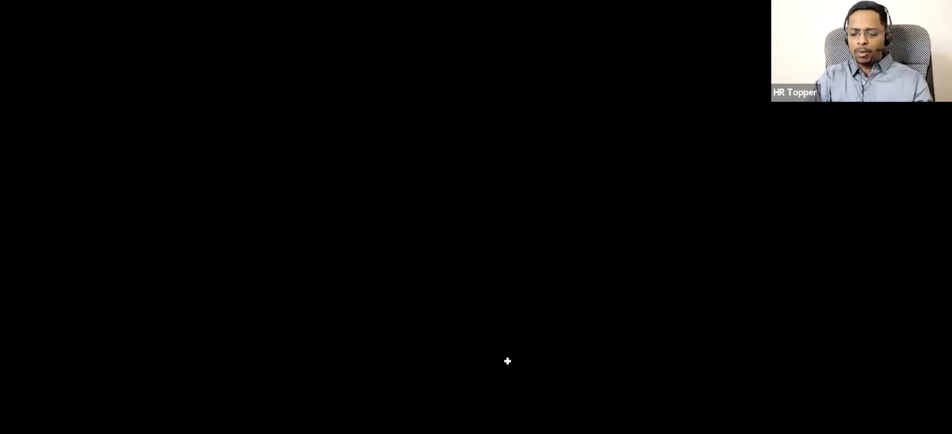
# Examine the header row and the columns up to BRANCH as the area to keep in view while scrolling
pyautogui.hotkey('ctrl', 'Home')
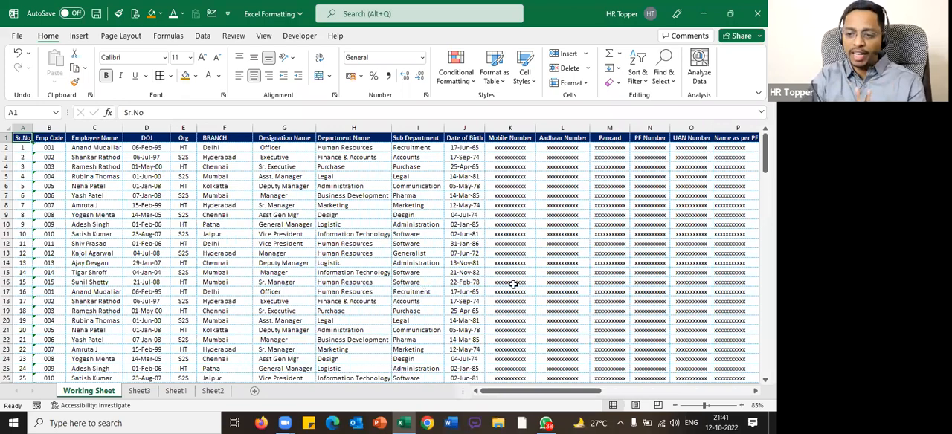
pyautogui.scroll(3, 198, 185)
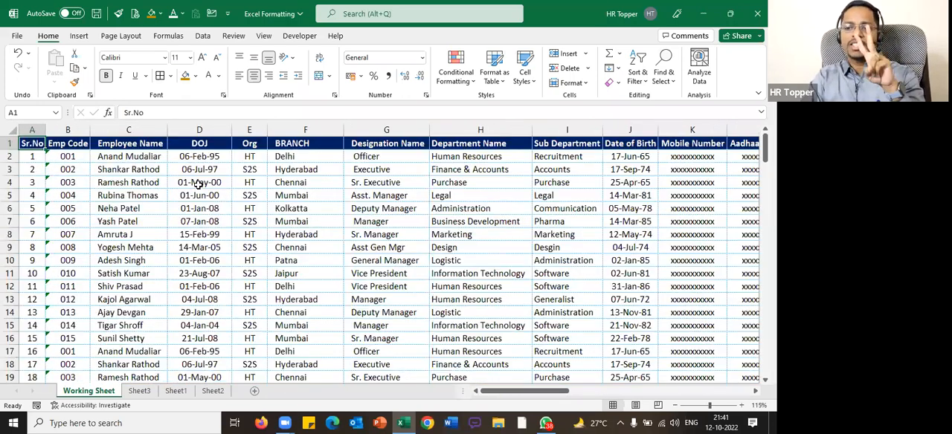
pyautogui.click(8, 144)
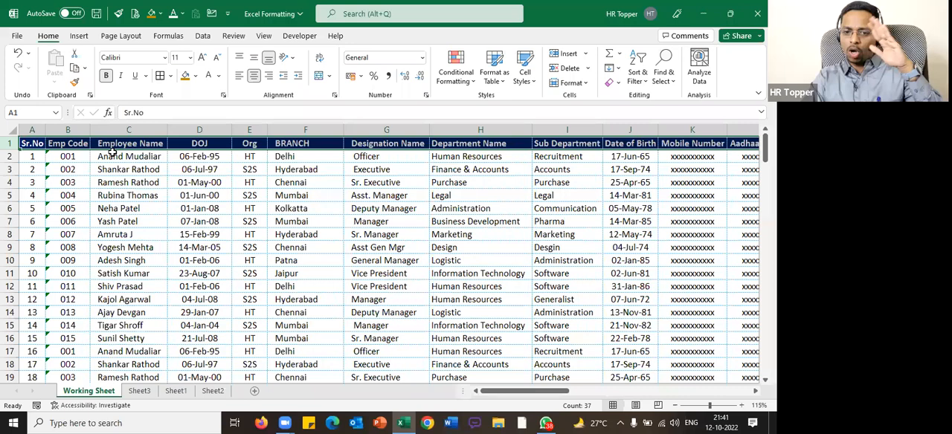
pyautogui.click(35, 129)
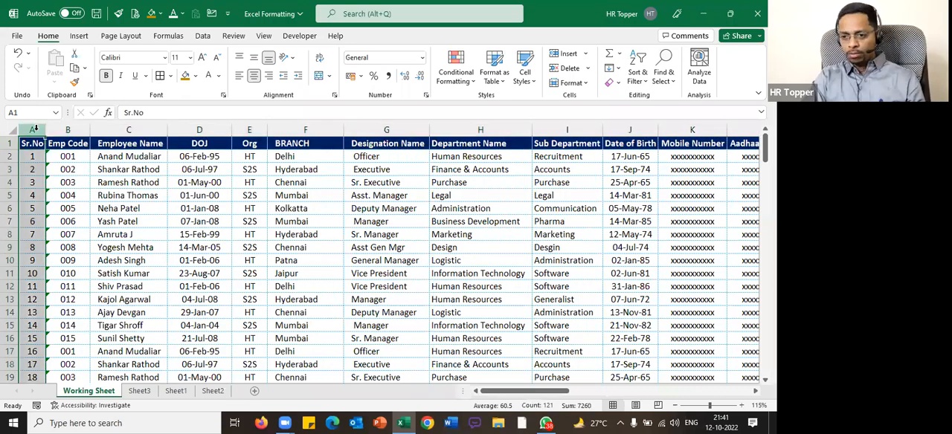
pyautogui.click(228, 158)
pyautogui.click(335, 157)
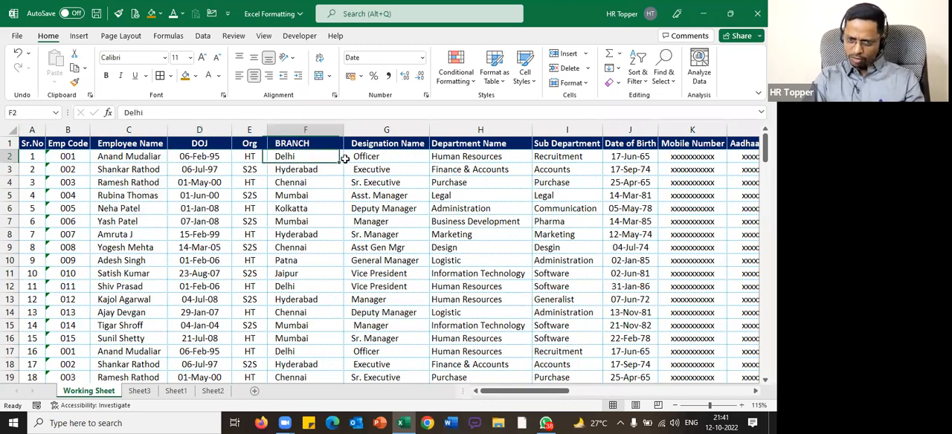
pyautogui.click(370, 157)
pyautogui.moveTo(46, 159); pyautogui.dragTo(331, 300)
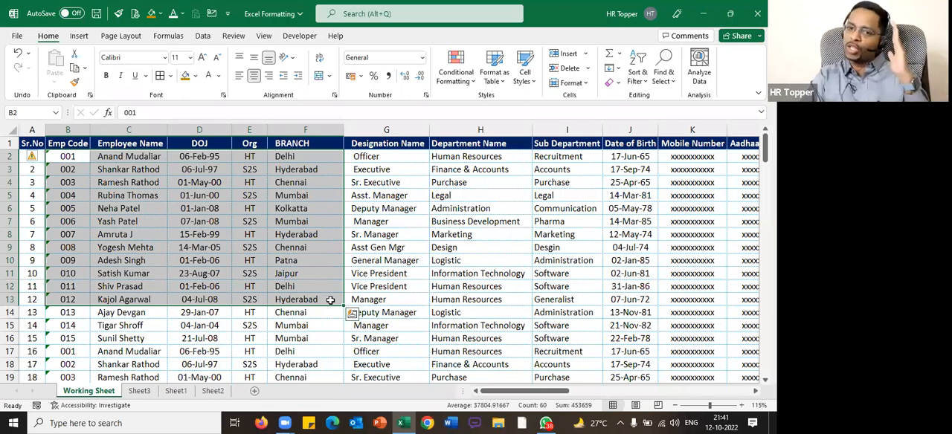
# Mark G2, the first Designation Name value, with the dark gold fill and check the cells above and before it
pyautogui.click(364, 157)
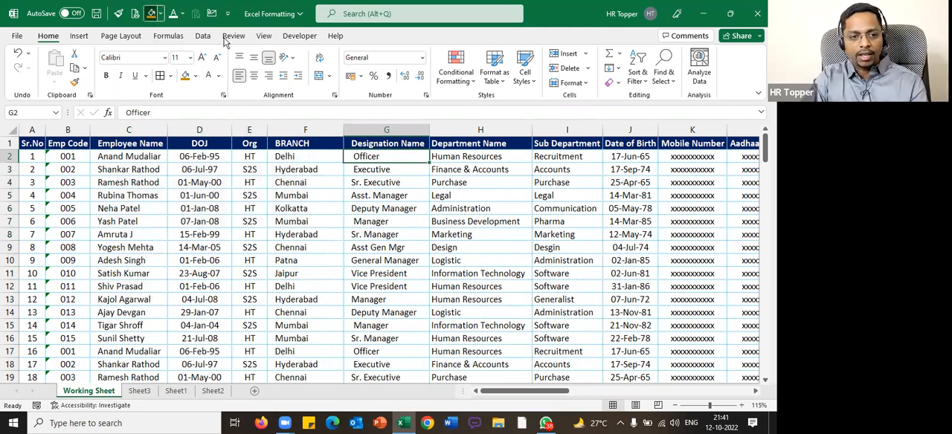
pyautogui.click(151, 13)
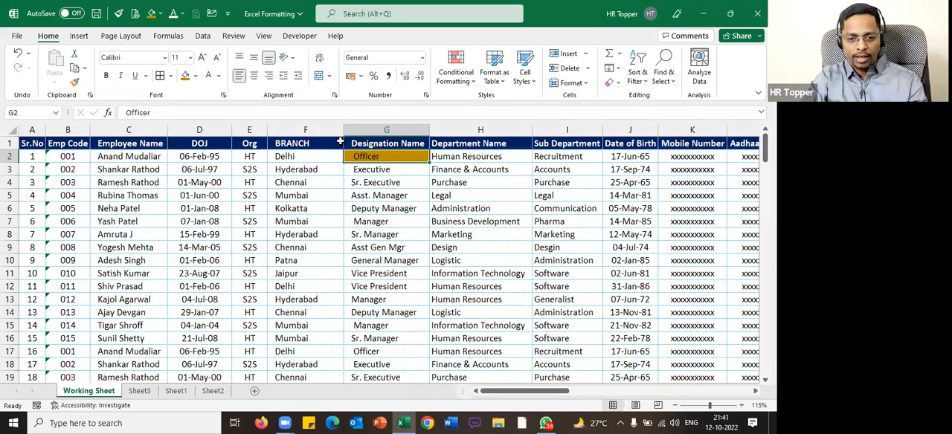
pyautogui.moveTo(331, 141); pyautogui.dragTo(13, 155)
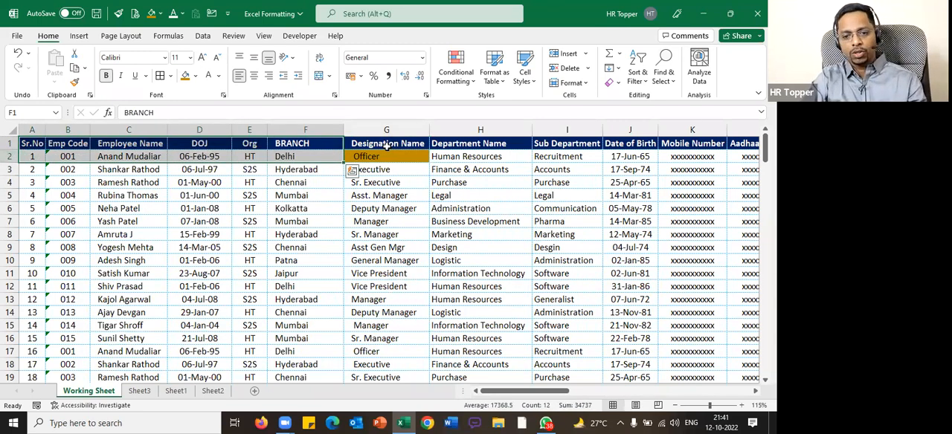
# Freeze the panes at G2 to keep the header row and the columns through BRANCH in view, and check them while scrolling
pyautogui.click(384, 158)
pyautogui.click(232, 38)
pyautogui.click(208, 38)
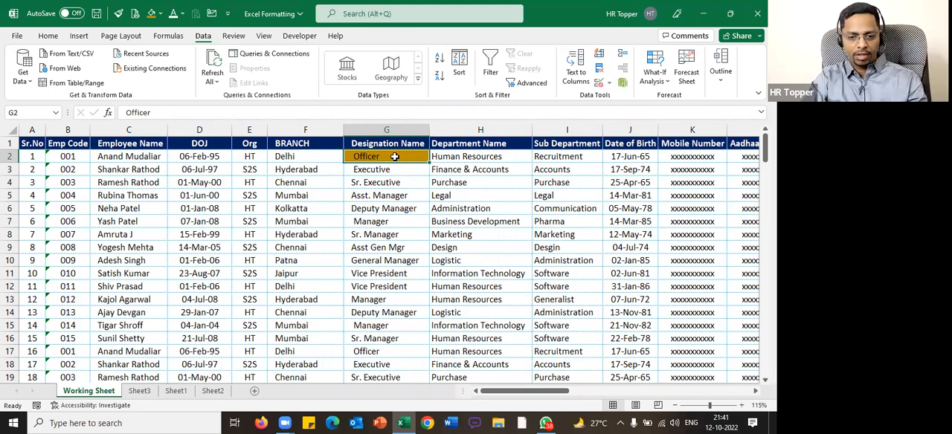
pyautogui.click(265, 36)
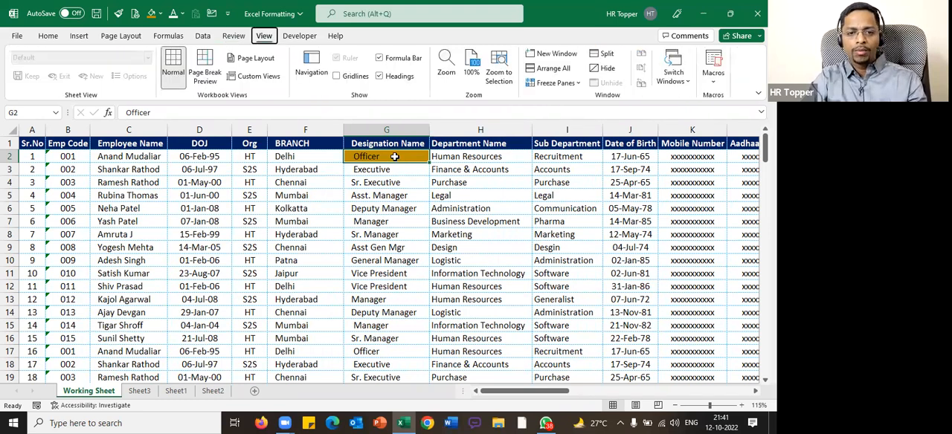
pyautogui.hotkey('alt', 'w')
pyautogui.press('Escape')
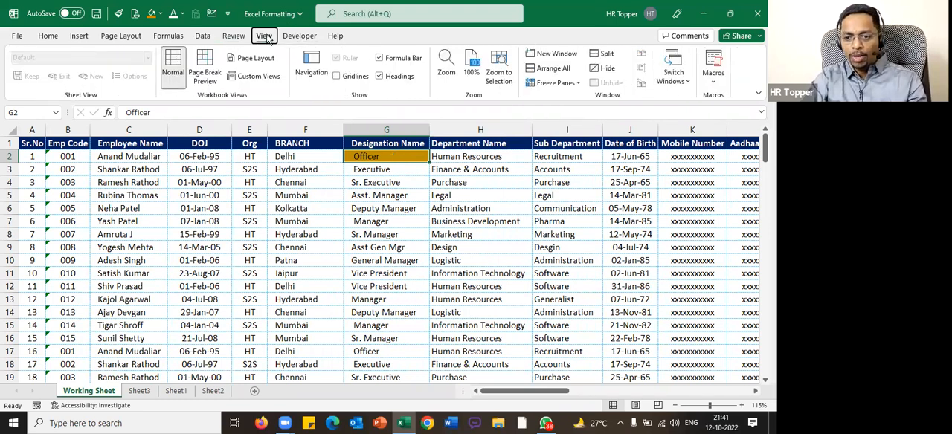
pyautogui.press('Escape')
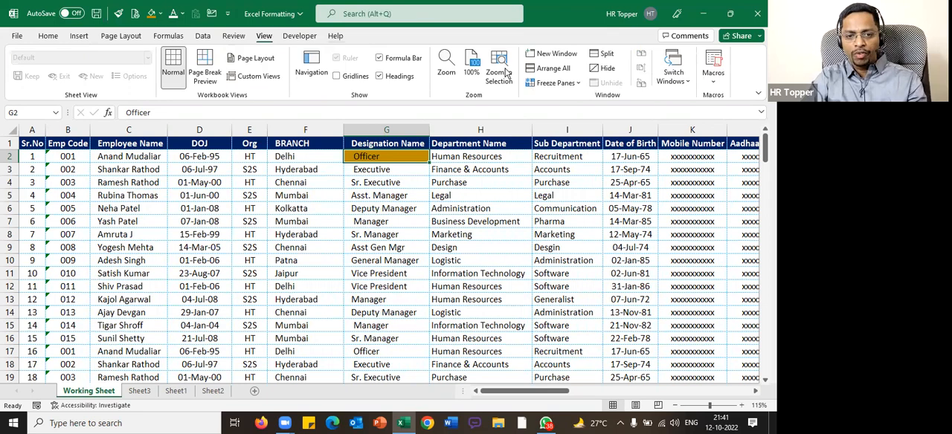
pyautogui.click(574, 86)
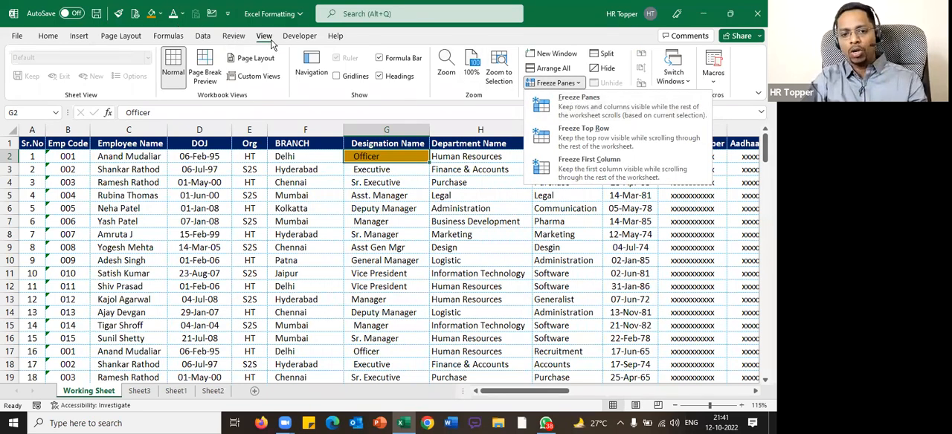
pyautogui.click(579, 100)
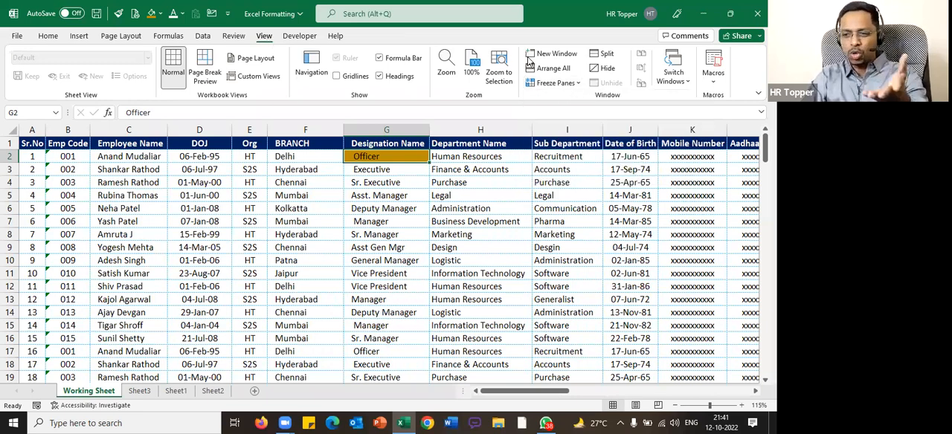
pyautogui.click(573, 85)
pyautogui.click(572, 105)
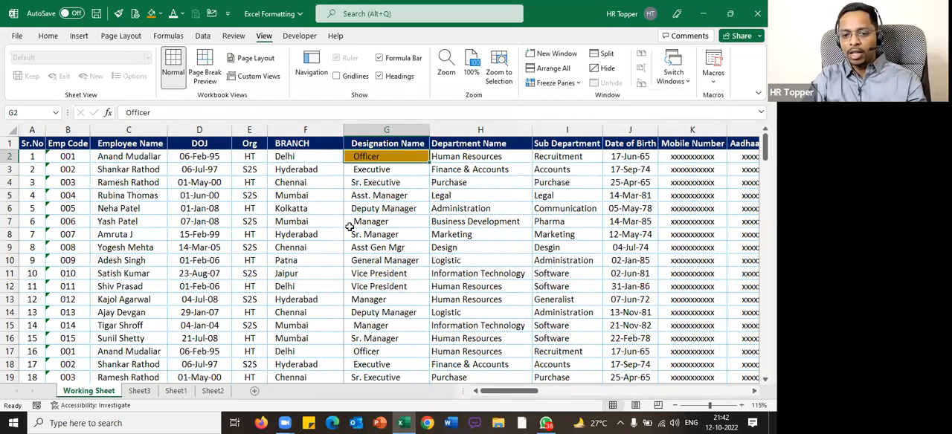
pyautogui.scroll(-20, 351, 225)
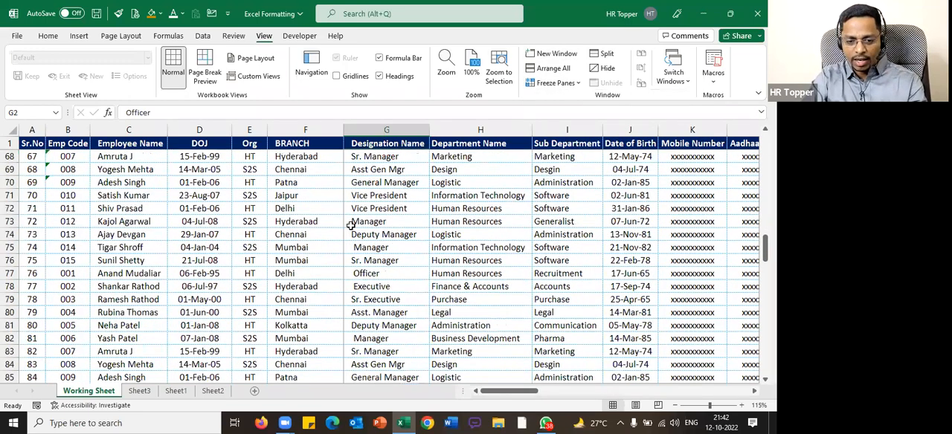
pyautogui.scroll(-13, 351, 225)
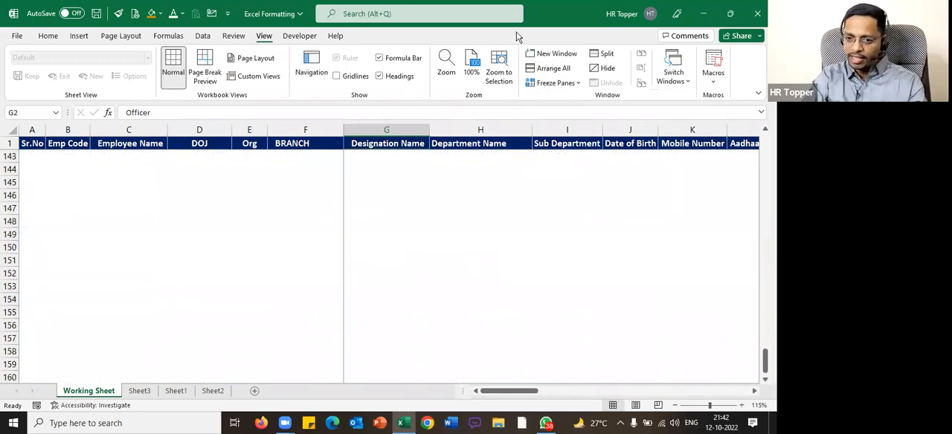
# Unfreeze the panes of the Working Sheet and check how the header row behaves while scrolling
pyautogui.click(552, 85)
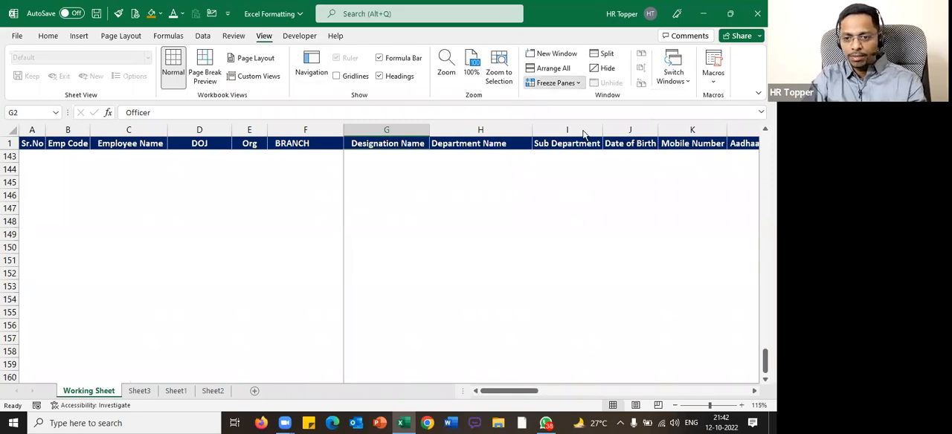
pyautogui.click(588, 107)
pyautogui.scroll(-20, 375, 228)
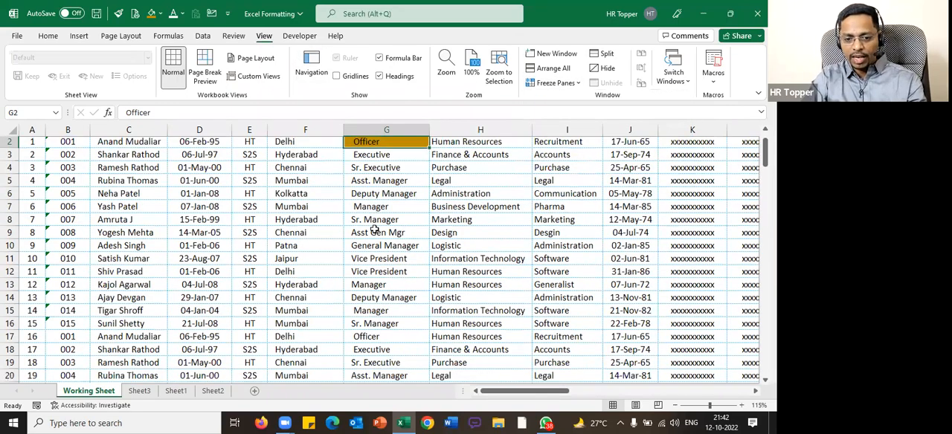
pyautogui.scroll(-19, 374, 228)
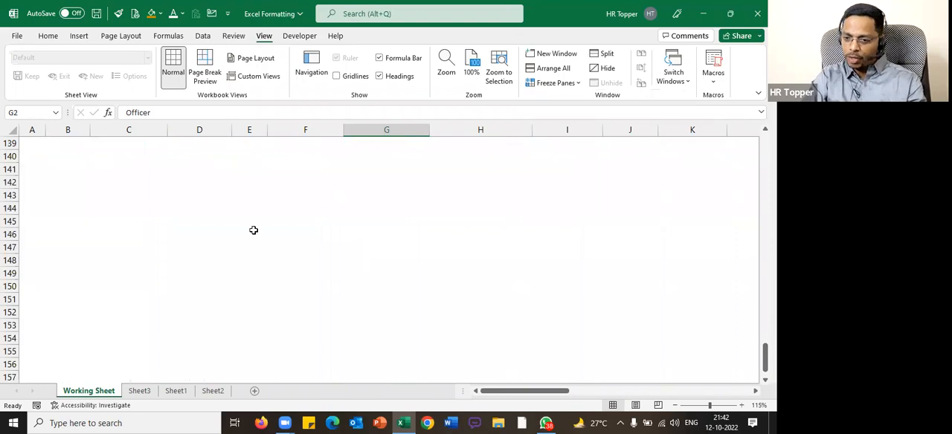
pyautogui.scroll(16, 414, 194)
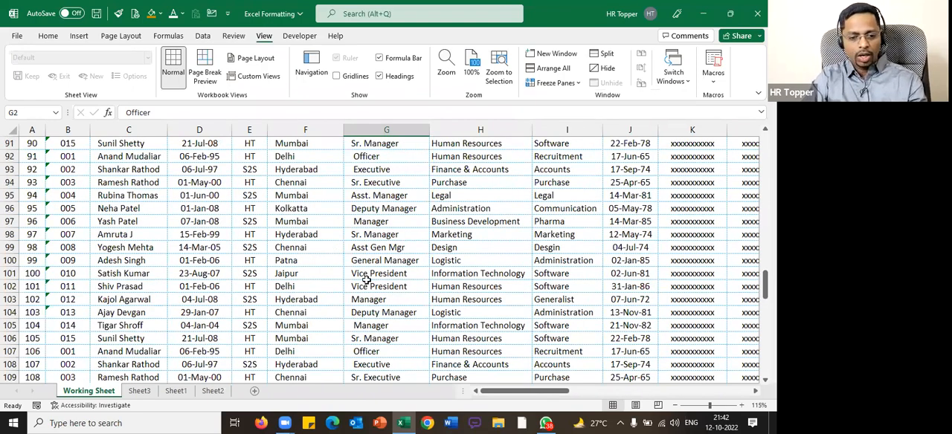
# Create a blank workbook and freeze its panes at cell G6
pyautogui.hotkey('ctrl', 'n')
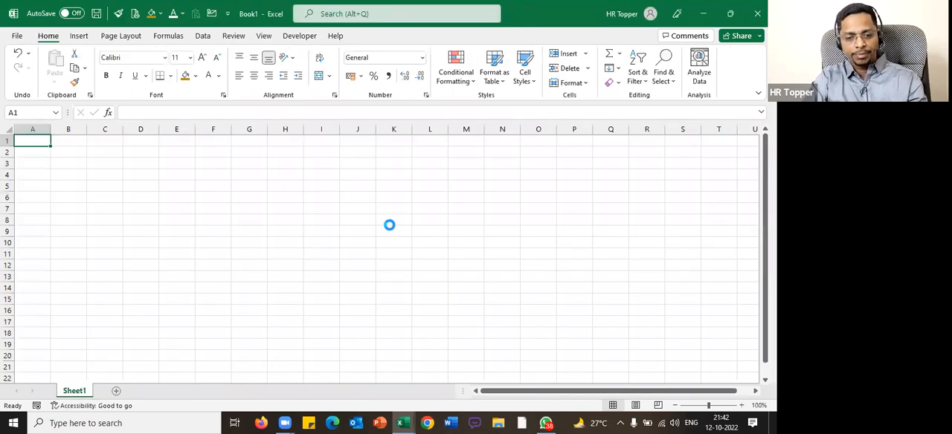
pyautogui.scroll(1, 390, 225)
pyautogui.click(356, 237)
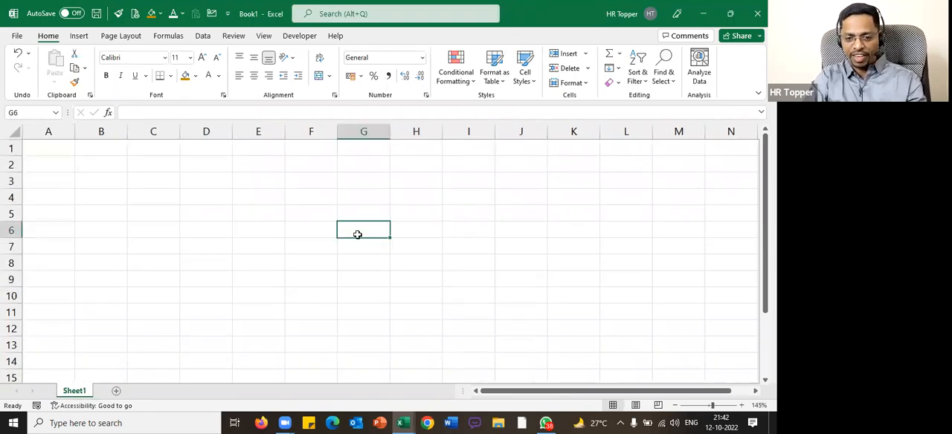
pyautogui.click(264, 37)
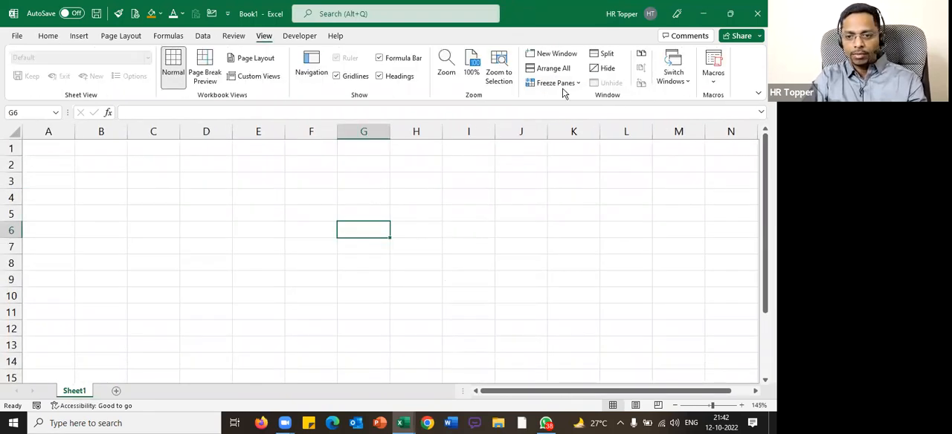
pyautogui.click(557, 82)
pyautogui.click(542, 105)
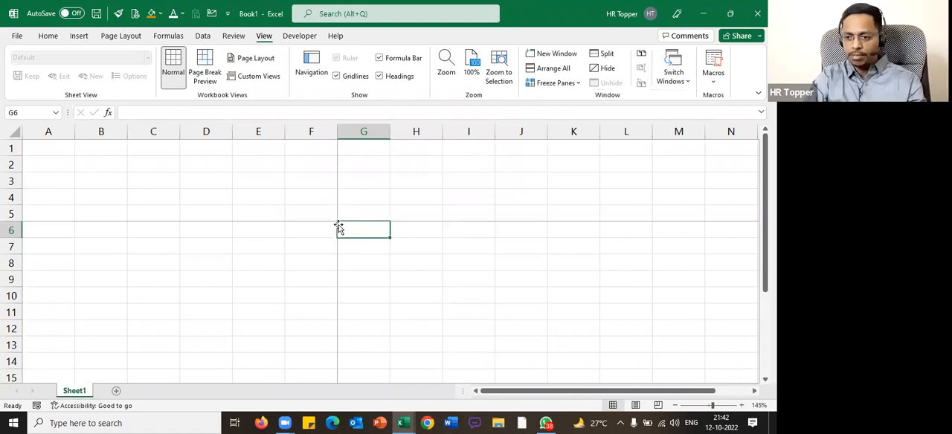
# Fill the frozen area with dark gold to illustrate it: G1:G5, columns A to F and rows 1 to 5
pyautogui.moveTo(364, 215); pyautogui.dragTo(364, 145)
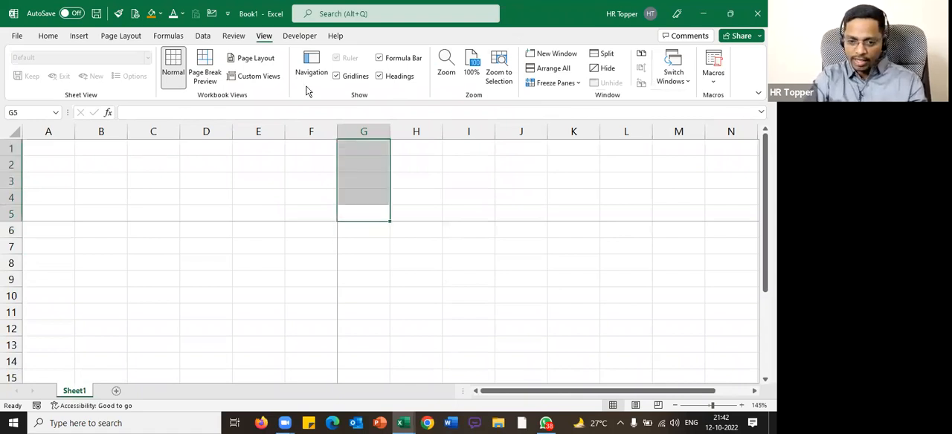
pyautogui.click(152, 14)
pyautogui.moveTo(325, 234); pyautogui.dragTo(55, 226)
pyautogui.moveTo(48, 132); pyautogui.dragTo(329, 141)
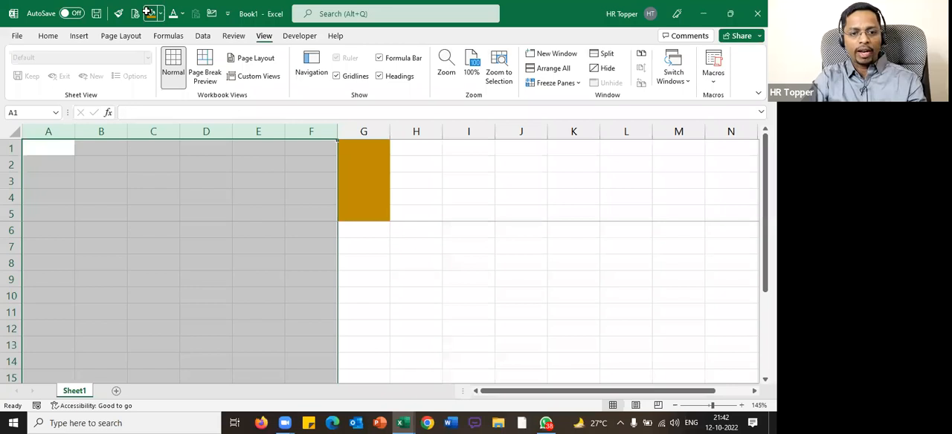
pyautogui.moveTo(9, 147); pyautogui.dragTo(9, 217)
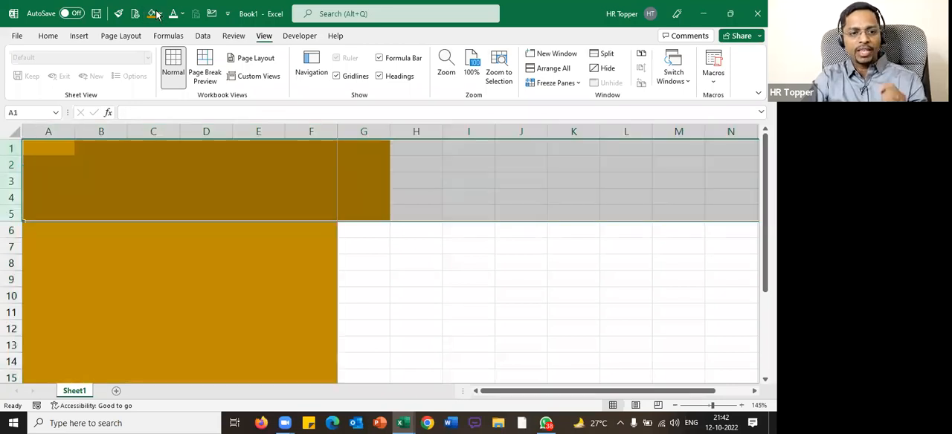
pyautogui.click(156, 15)
pyautogui.click(395, 303)
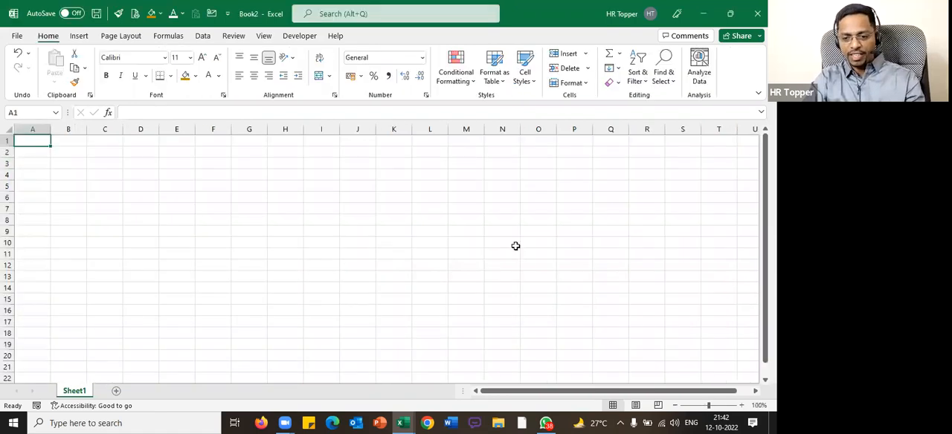
# In another blank workbook, fill cell N8 with dark gold and freeze the panes at that cell
pyautogui.click(497, 218)
pyautogui.click(186, 77)
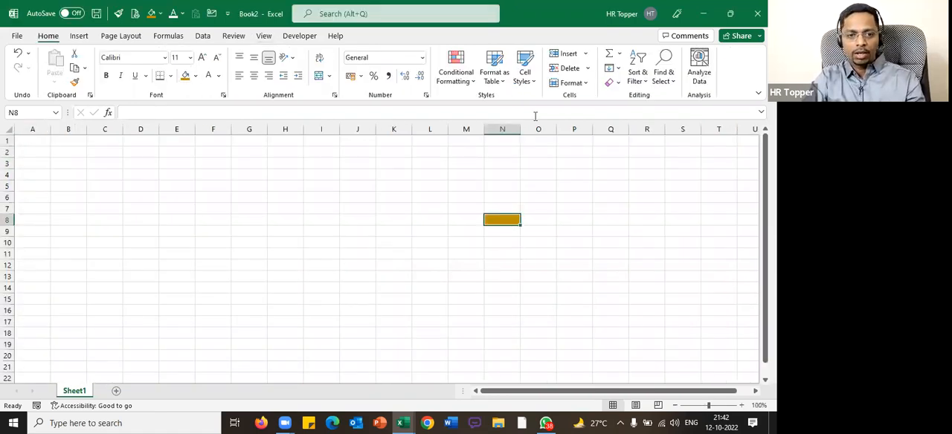
pyautogui.click(264, 35)
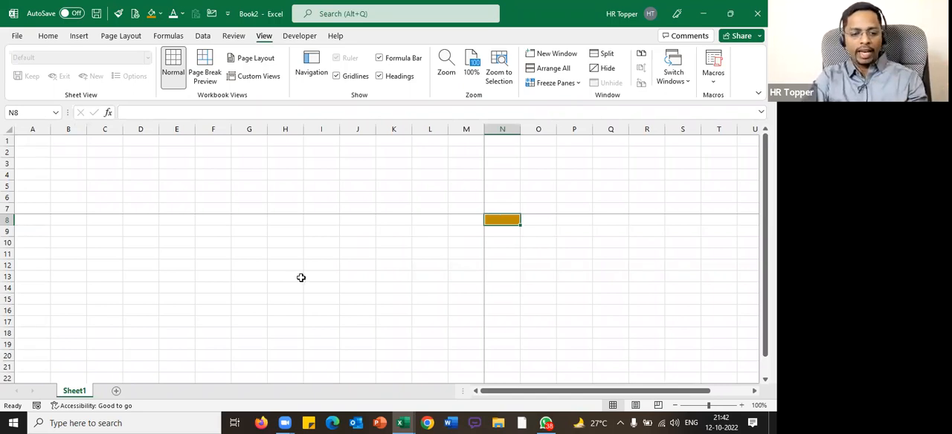
# Return to the Excel Formatting workbook and freeze the panes at E2, the first Org value, keeping the header row and columns through DOJ in view
pyautogui.hotkey('alt', 'Tab')
pyautogui.scroll(6, 307, 217)
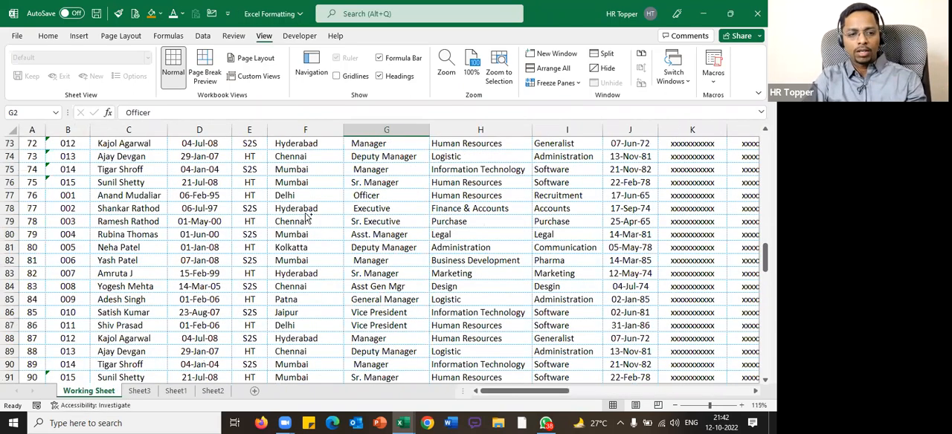
pyautogui.click(305, 216)
pyautogui.hotkey('ctrl', 'Up')
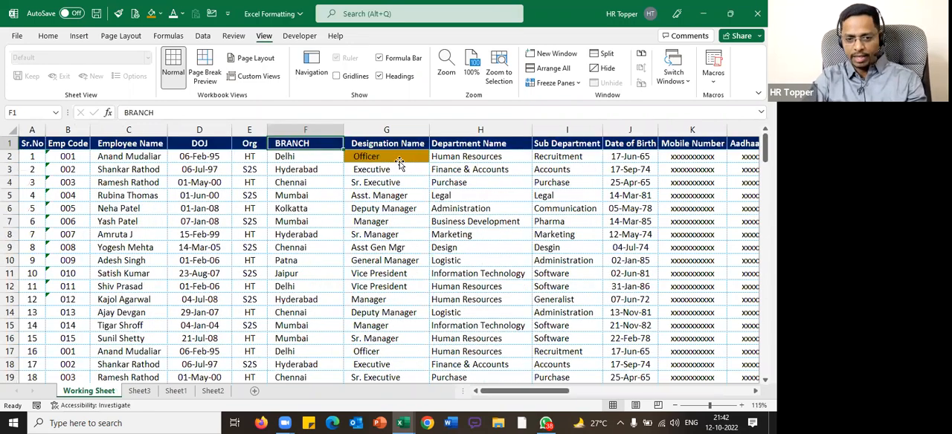
pyautogui.hotkey('ctrl', 'Home')
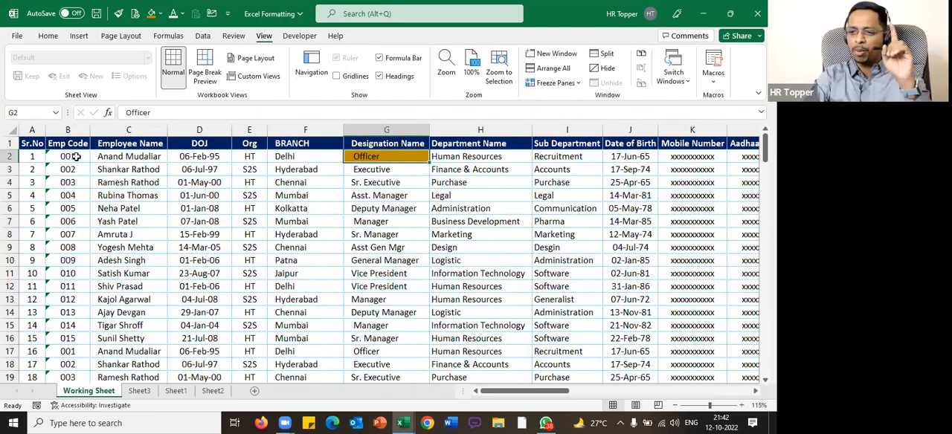
pyautogui.click(149, 157)
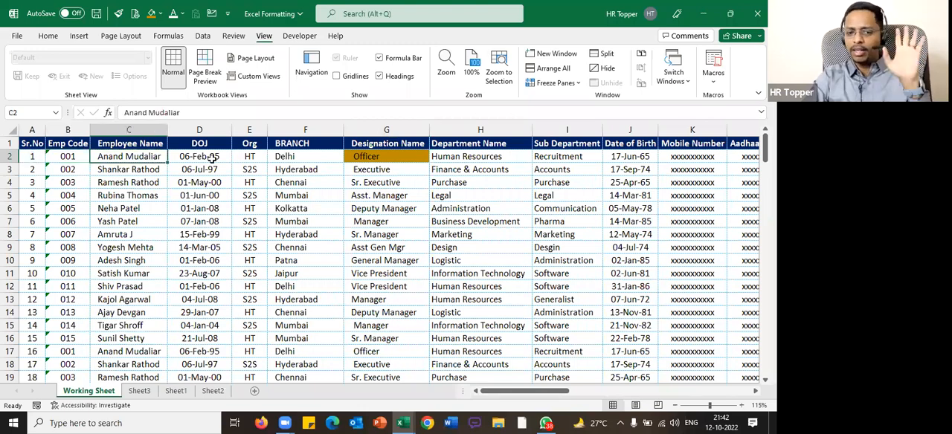
pyautogui.press('Right')
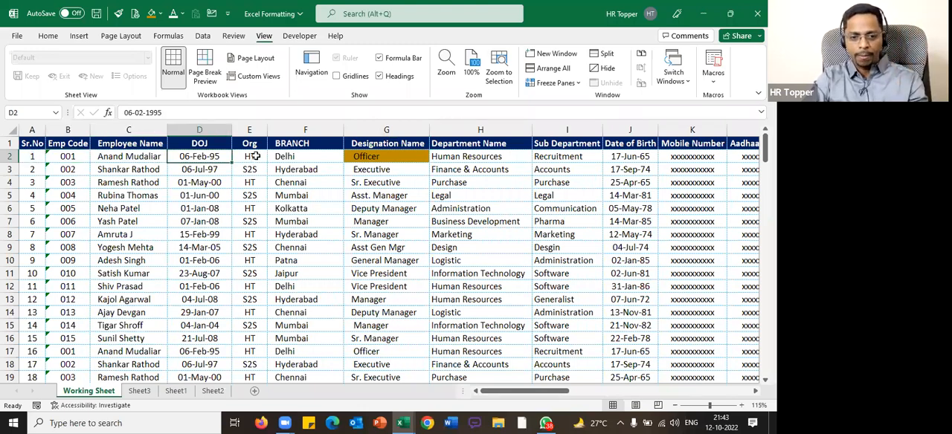
pyautogui.click(254, 156)
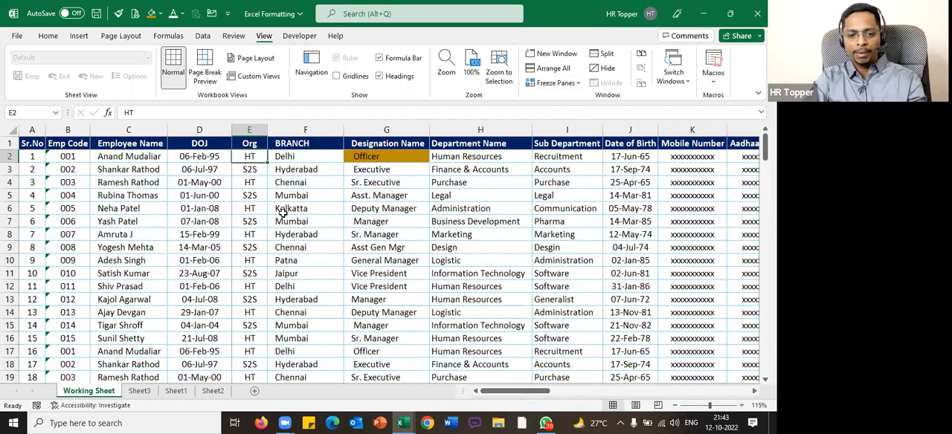
# Check the frozen header row and the columns through DOJ while moving down past the data and across to the far columns
pyautogui.scroll(-5, 282, 213)
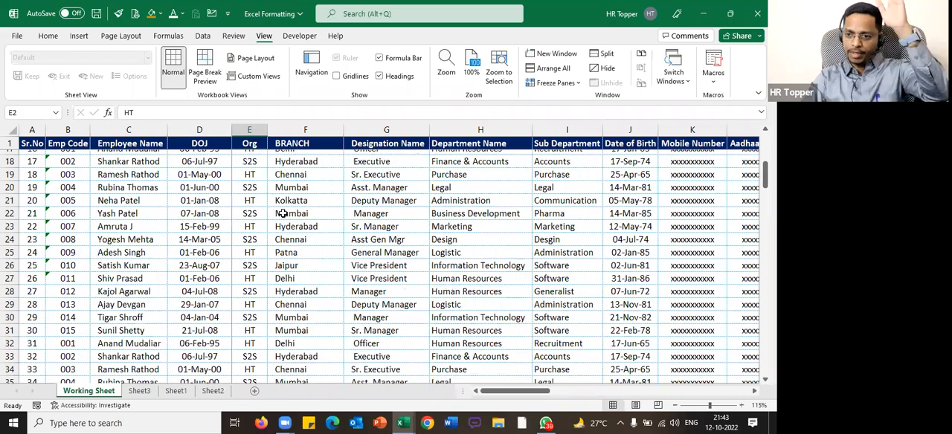
pyautogui.scroll(-20, 283, 214)
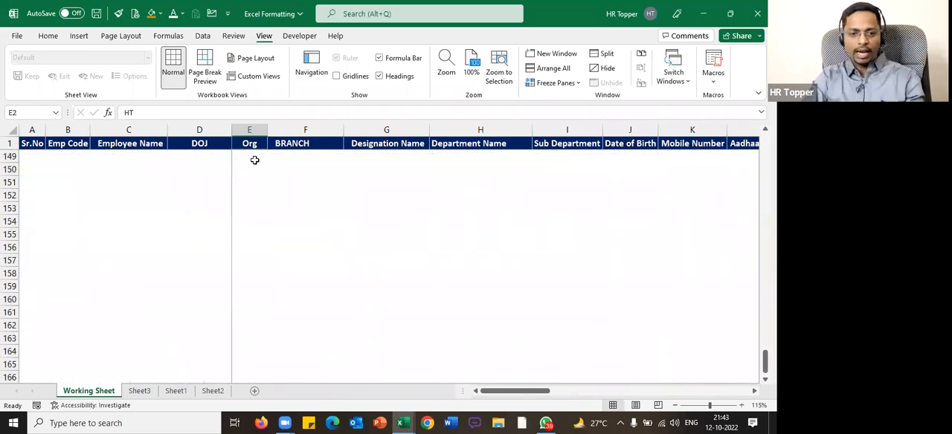
pyautogui.scroll(9, 260, 190)
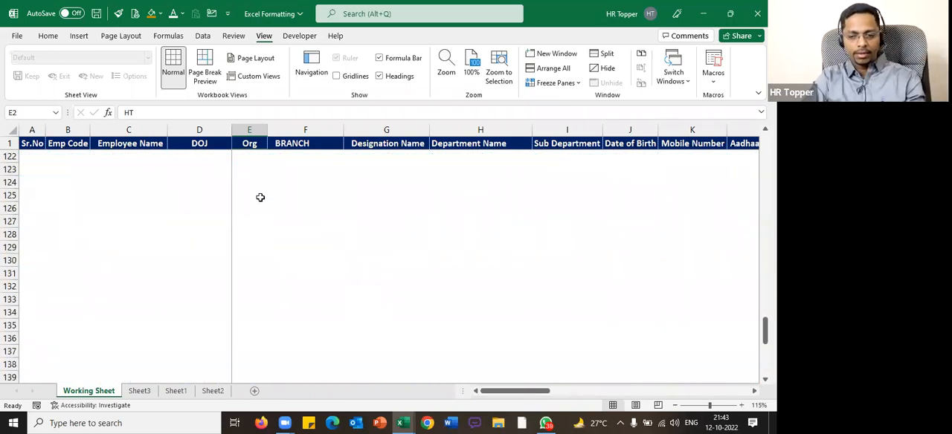
pyautogui.scroll(7, 260, 197)
pyautogui.click(264, 196)
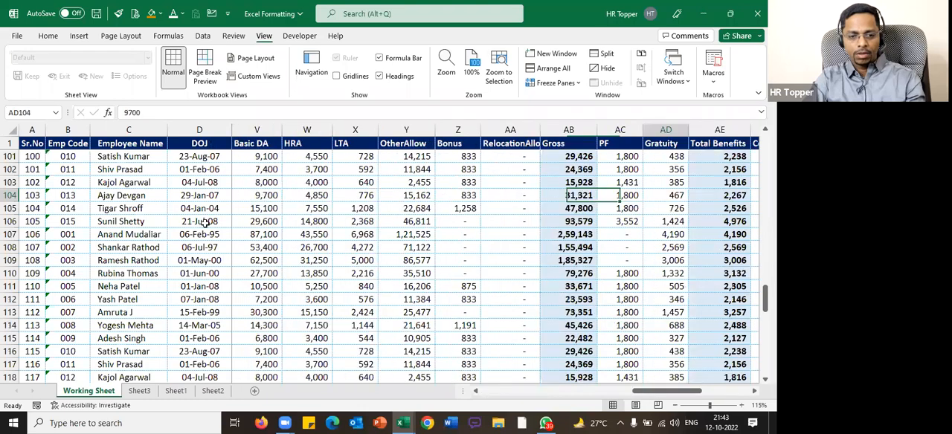
pyautogui.press('Right')
pyautogui.press('Right')
pyautogui.press('Right')
pyautogui.press('Right')
pyautogui.press('Right')
pyautogui.press('Right')
pyautogui.press('Right')
pyautogui.press('Right')
pyautogui.press('Right')
pyautogui.press('Right')
pyautogui.press('Right')
pyautogui.press('Right')
pyautogui.press('Right')
pyautogui.press('Right')
pyautogui.press('Right')
pyautogui.press('Right')
pyautogui.press('Right')
pyautogui.press('Right')
pyautogui.press('Right')
pyautogui.press('Right')
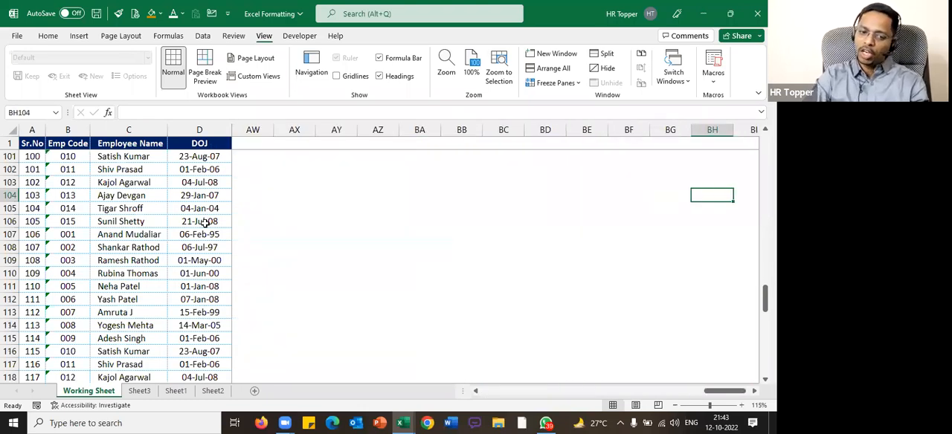
pyautogui.press('Home')
# Move across the salary columns and down to Y121, and check which employee its OtherAllow value belongs to
pyautogui.click(564, 281)
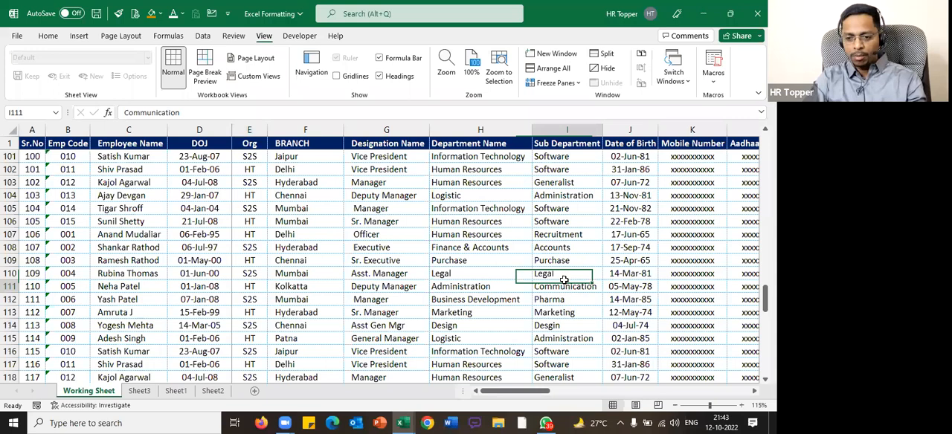
pyautogui.press('Right')
pyautogui.press('Right')
pyautogui.press('Right')
pyautogui.press('Right')
pyautogui.press('Right')
pyautogui.press('Right')
pyautogui.press('Right')
pyautogui.press('Right')
pyautogui.press('Right')
pyautogui.press('Right')
pyautogui.press('Right')
pyautogui.press('Right')
pyautogui.press('Right')
pyautogui.press('Right')
pyautogui.press('Right')
pyautogui.press('Right')
pyautogui.press('Right')
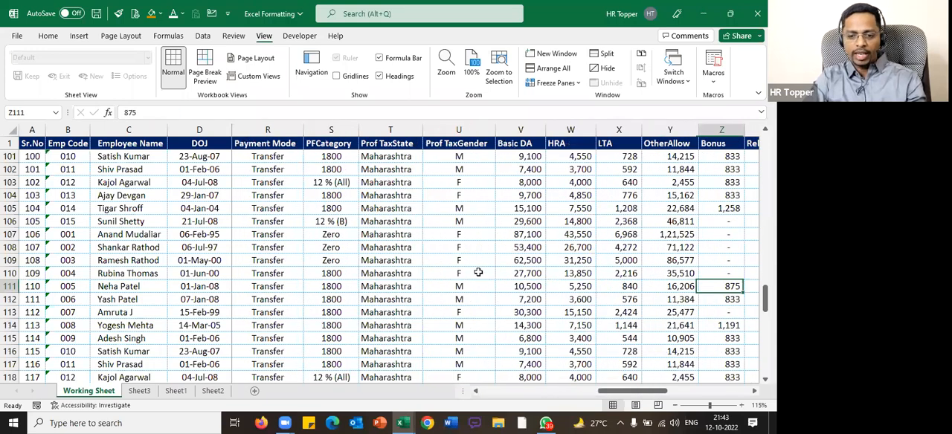
pyautogui.press('Right')
pyautogui.press('Right')
pyautogui.press('Right')
pyautogui.press('Right')
pyautogui.scroll(-5, 437, 221)
pyautogui.click(435, 222)
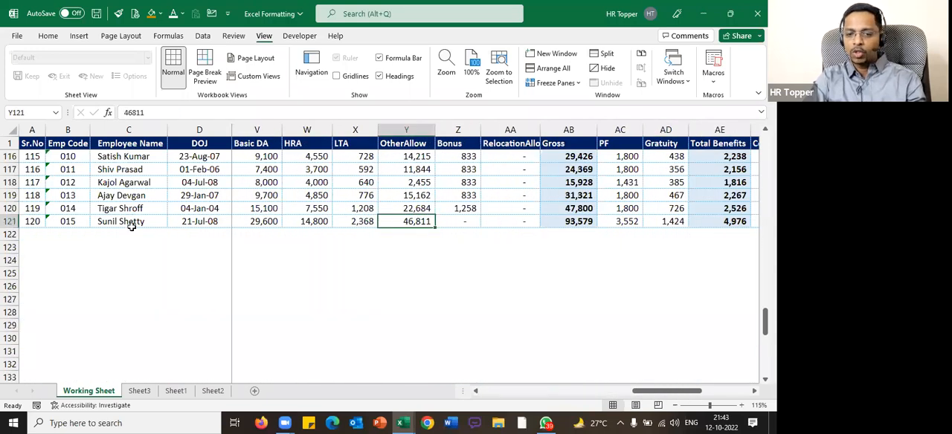